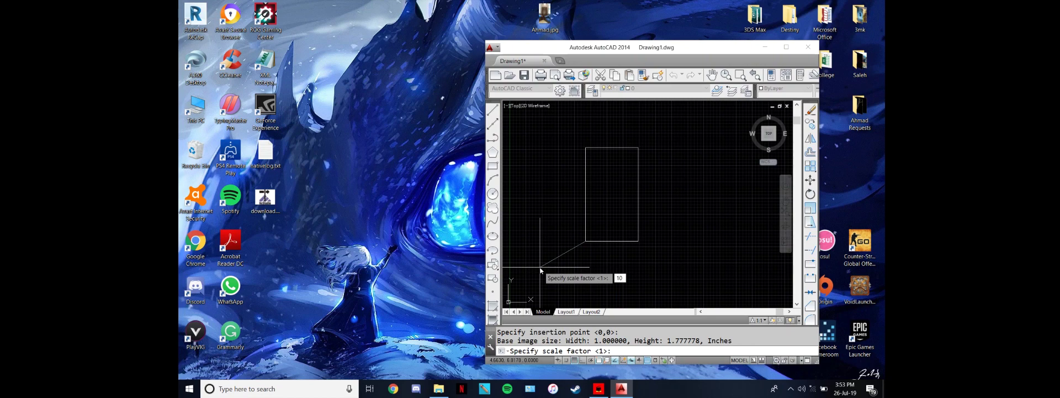
Place the reference image with a scale factor of 10 and, using ortho mode, a rotation of 0°.
key("Return")
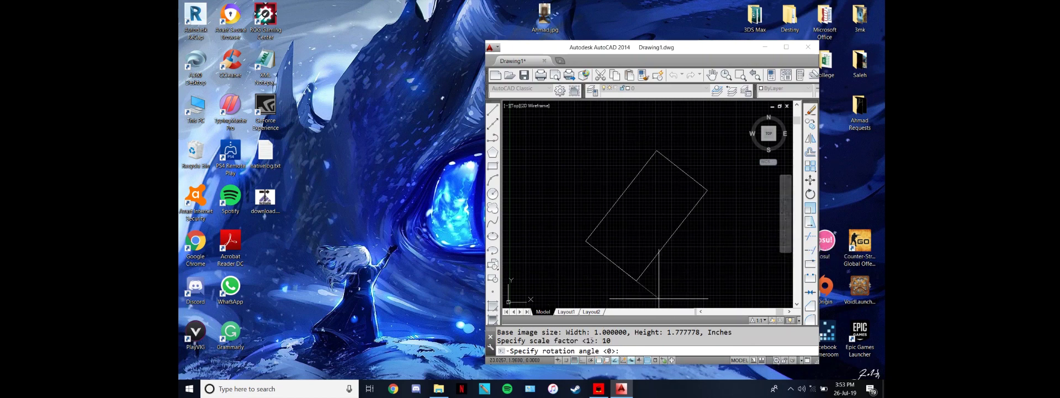
left_click(582, 360)
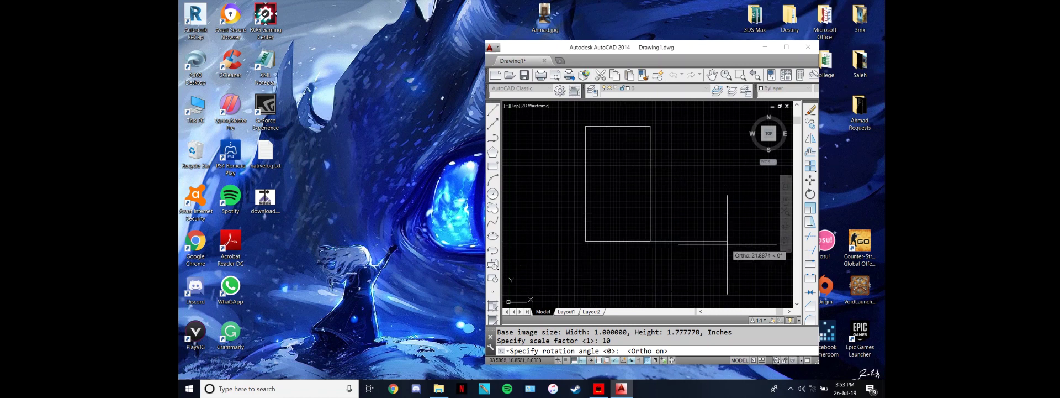
left_click(727, 244)
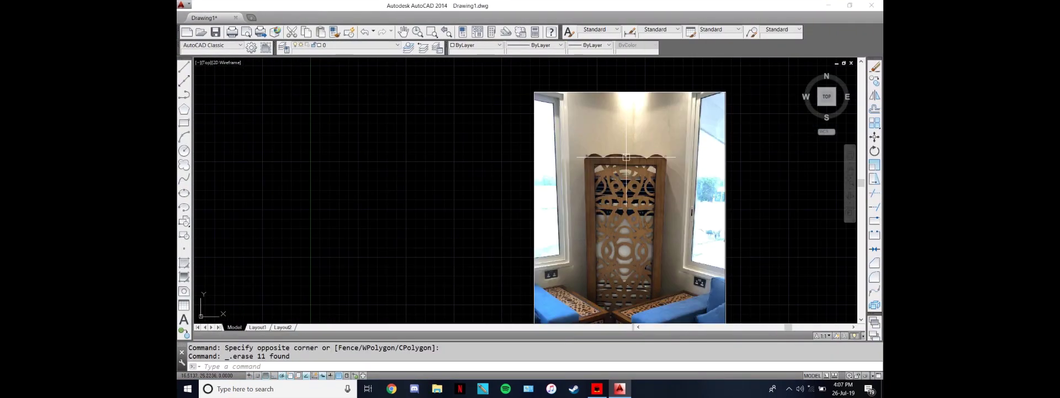
left_click(605, 176)
key("Escape")
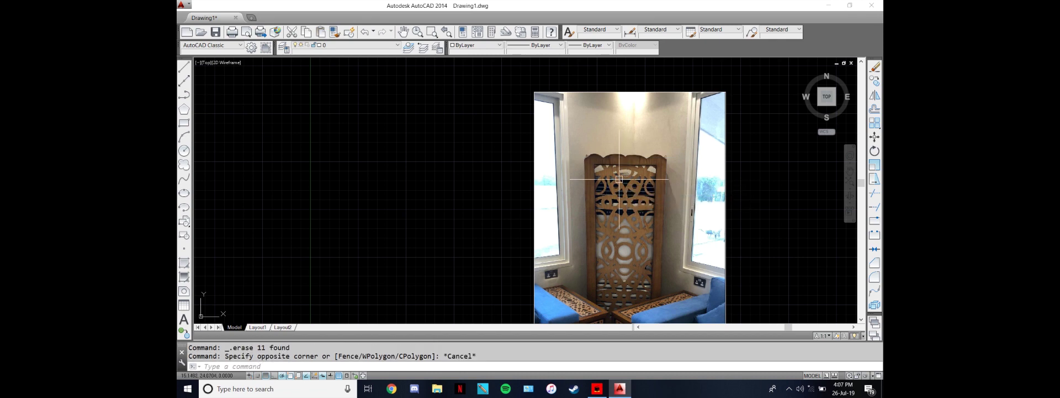
type("l")
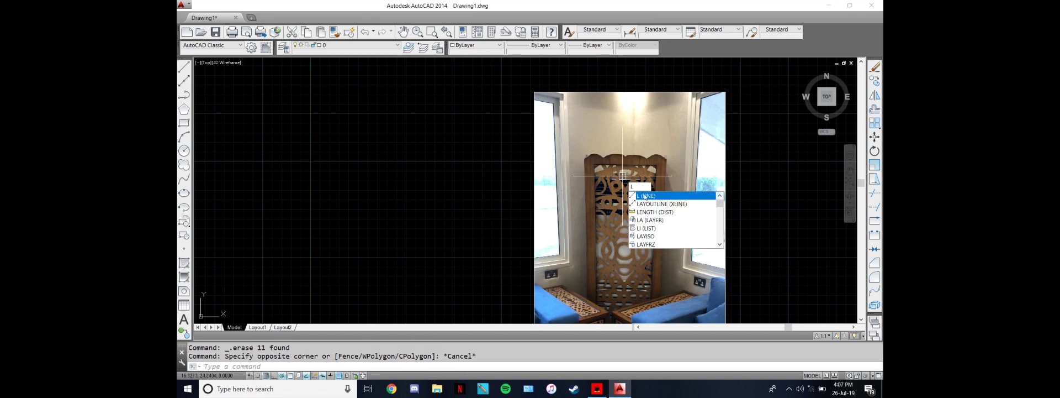
key("Return")
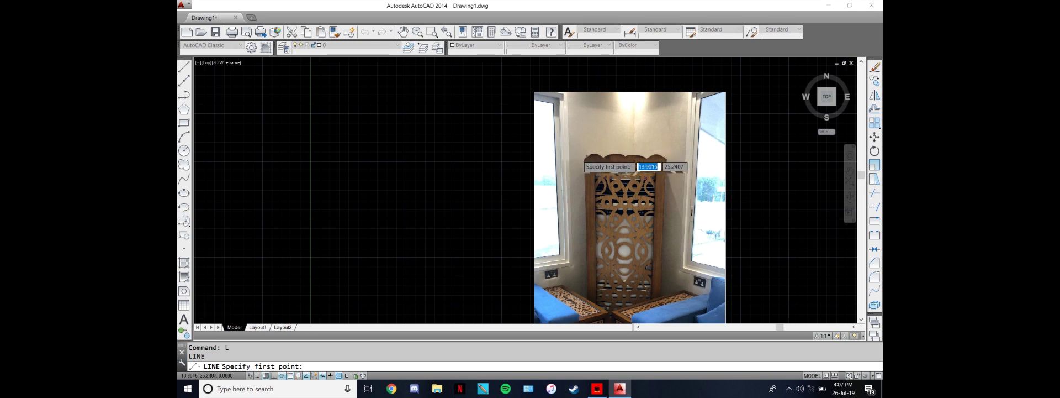
scroll(627, 150, "up", 4)
scroll(630, 184, "up", 3)
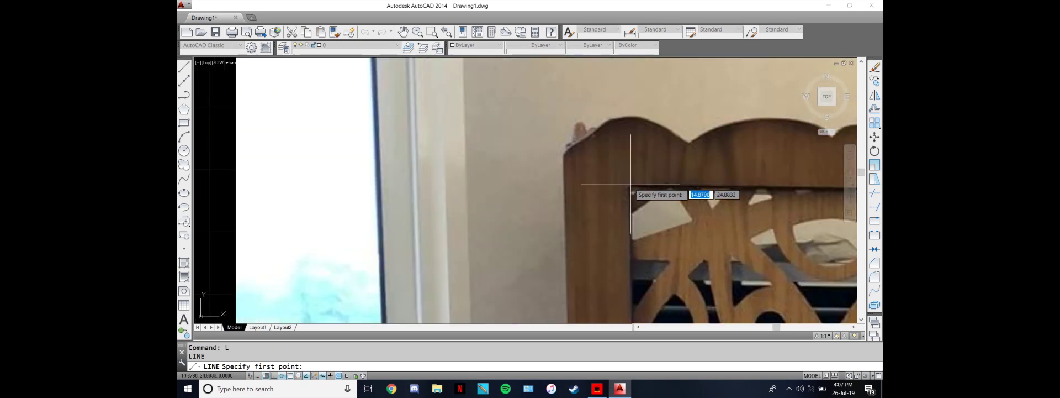
left_click(629, 184)
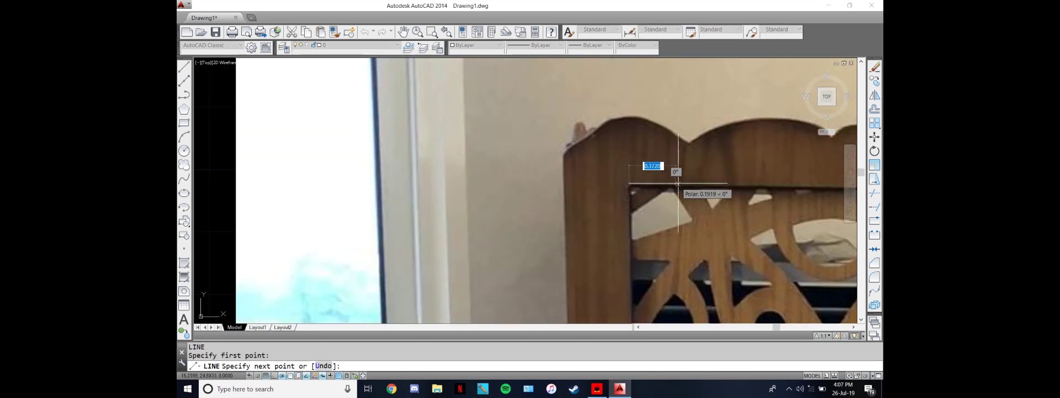
scroll(718, 185, "down", 2)
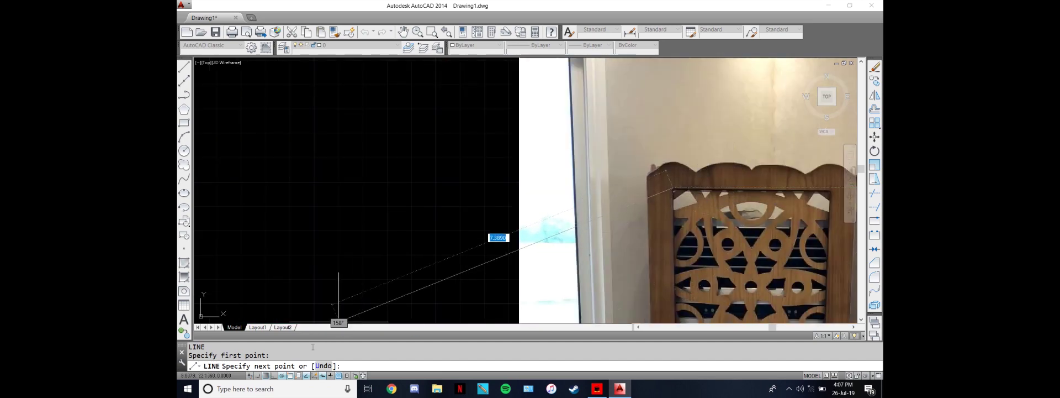
key("Escape")
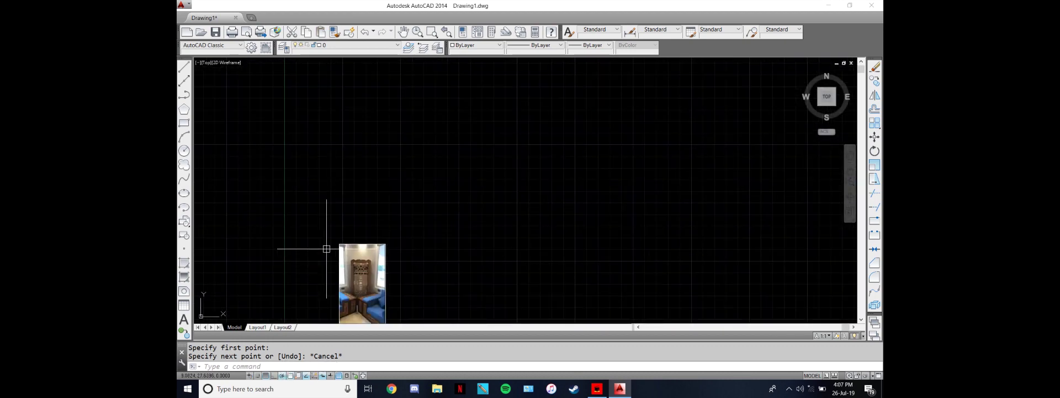
type("l")
key("Return")
left_click(441, 134)
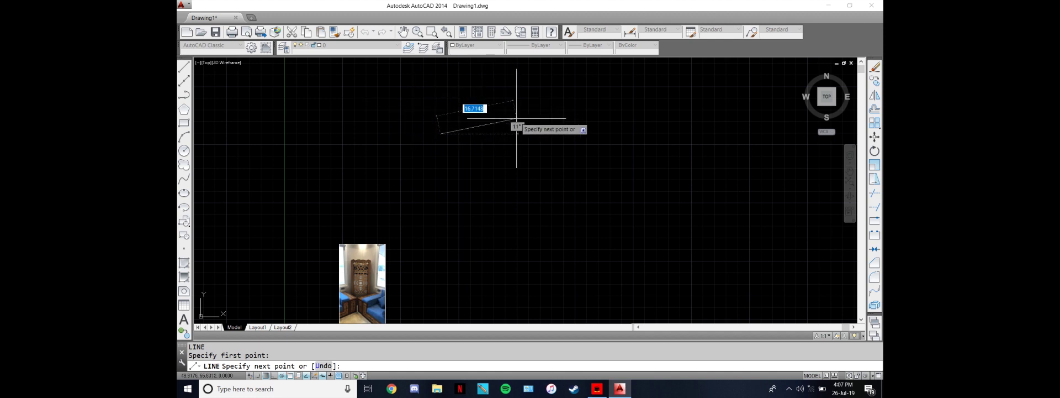
key("Escape")
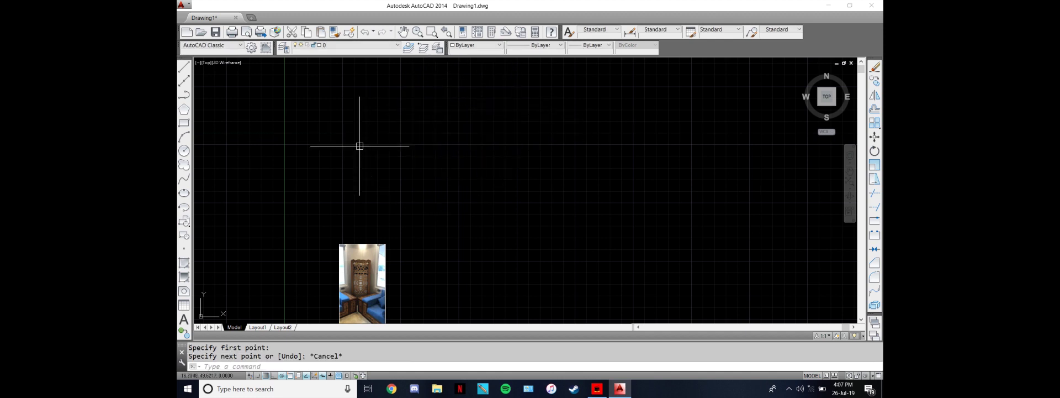
Turn on ortho mode and try out a horizontal line in the empty space beside the image.
left_click(275, 376)
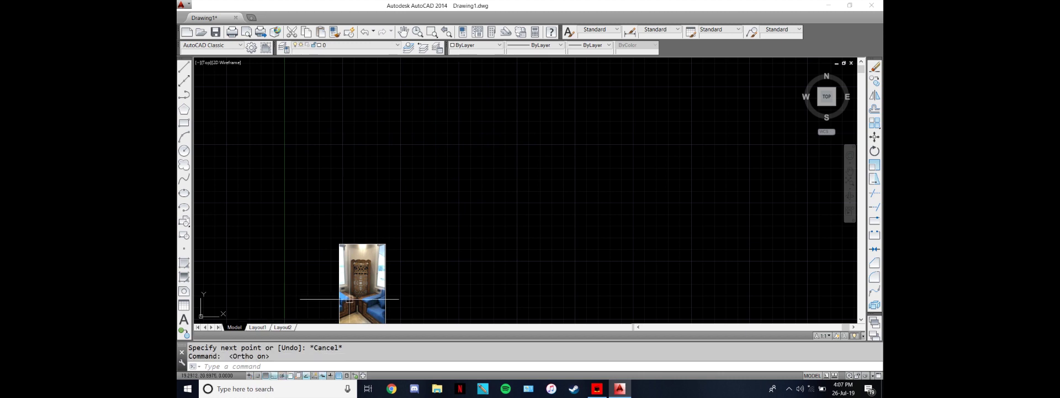
key("Return")
left_click(483, 162)
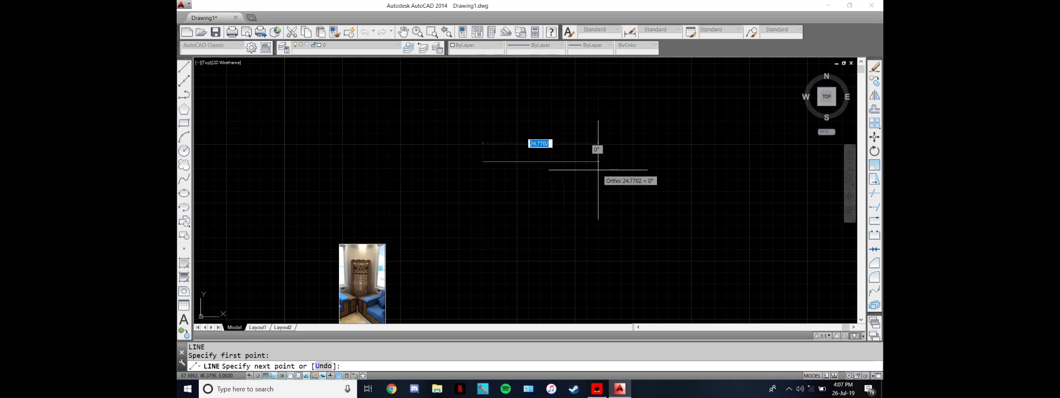
key("Escape")
Draw a horizontal line along the wooden frame's upper inner edge, from its left inner corner to about the panel's middle.
scroll(334, 265, "up", 8)
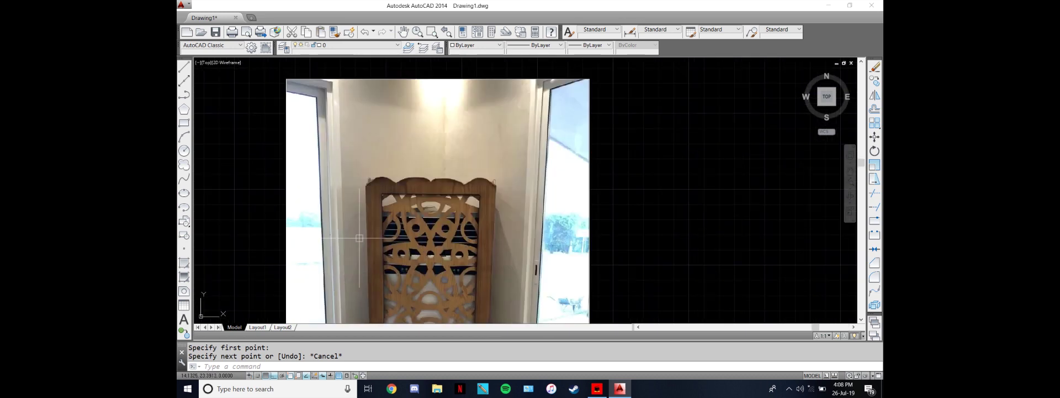
type("l")
key("Return")
scroll(381, 209, "up", 3)
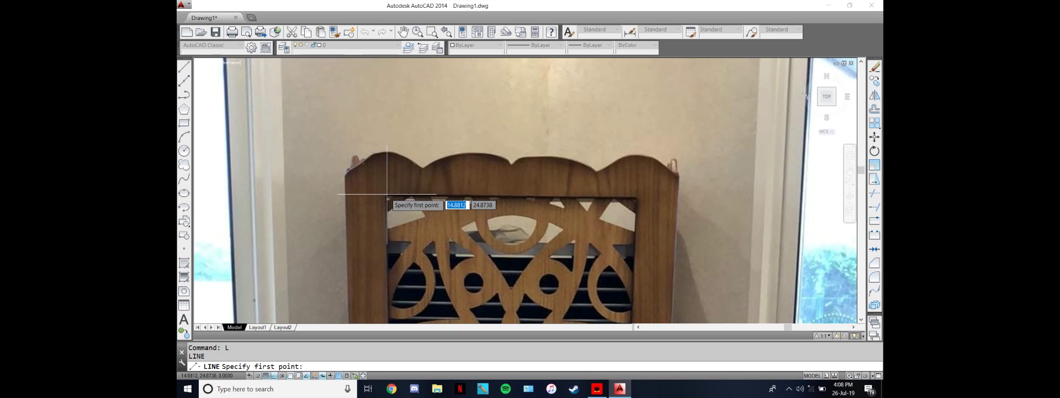
left_click(386, 194)
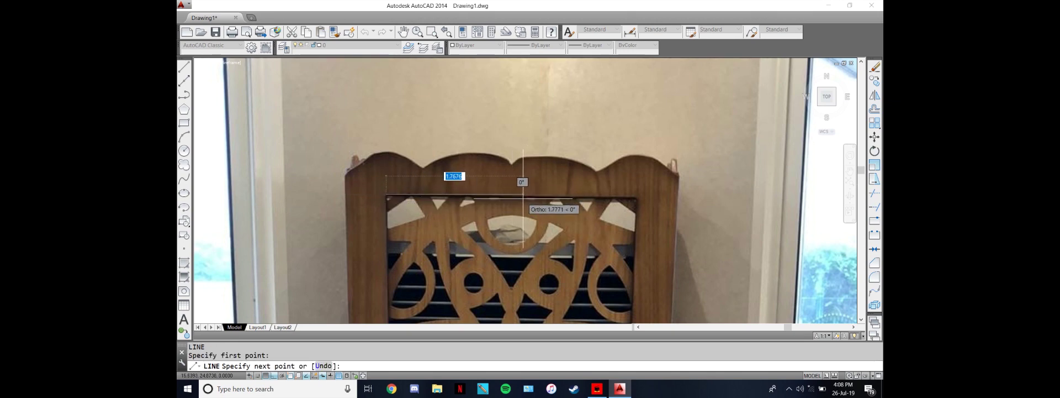
scroll(523, 197, "down", 2)
scroll(523, 197, "down", 2)
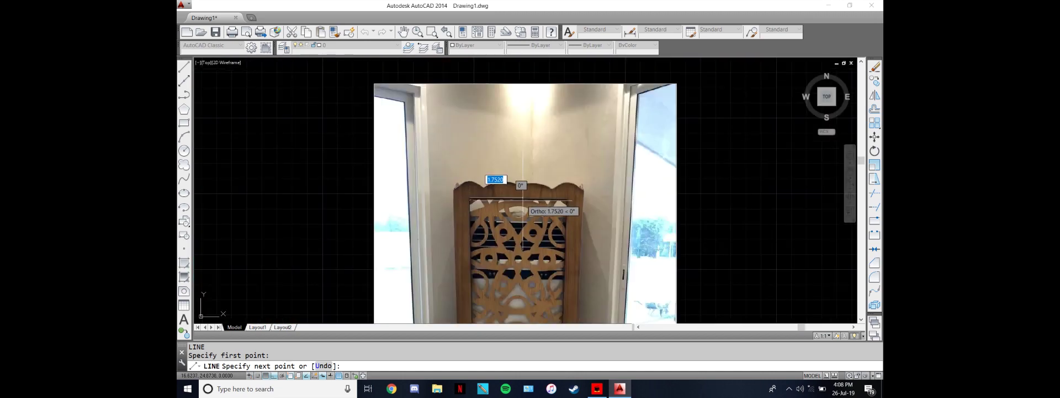
scroll(521, 198, "up", 6)
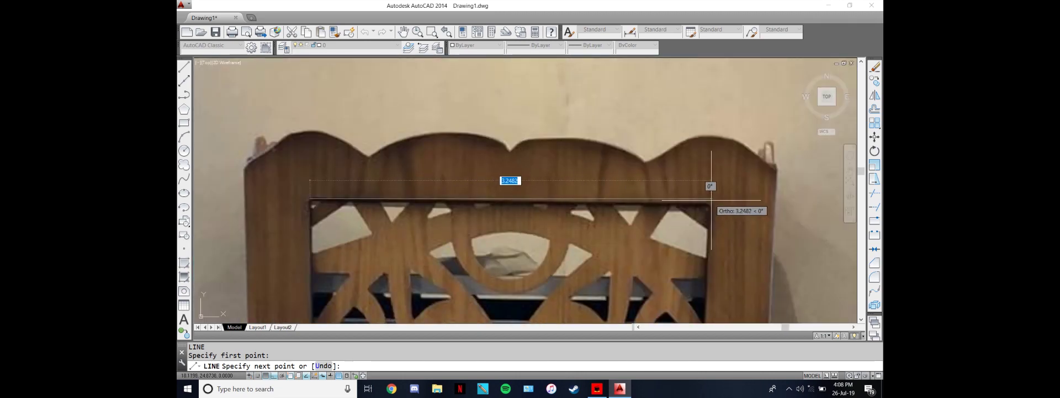
scroll(713, 188, "up", 4)
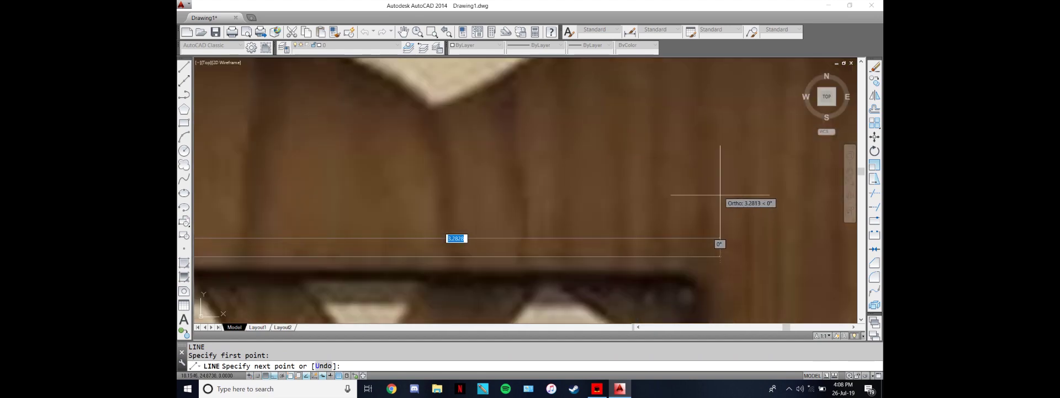
scroll(704, 221, "down", 5)
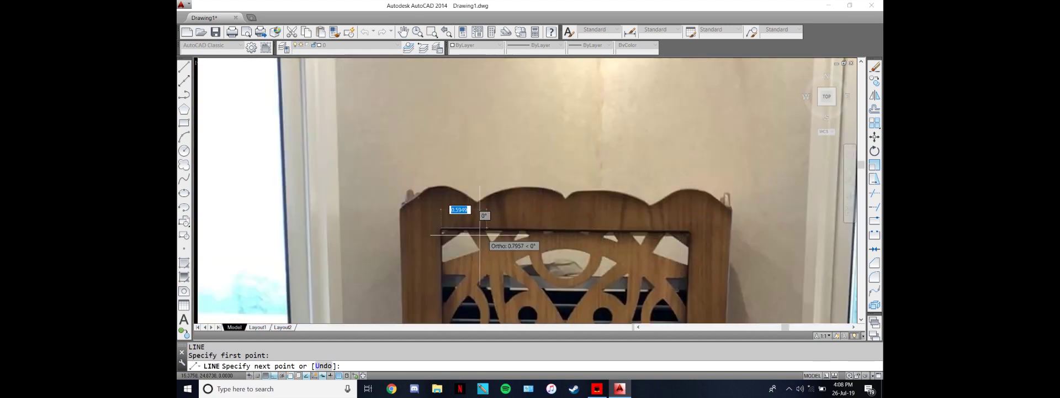
scroll(441, 230, "up", 3)
scroll(714, 234, "down", 6)
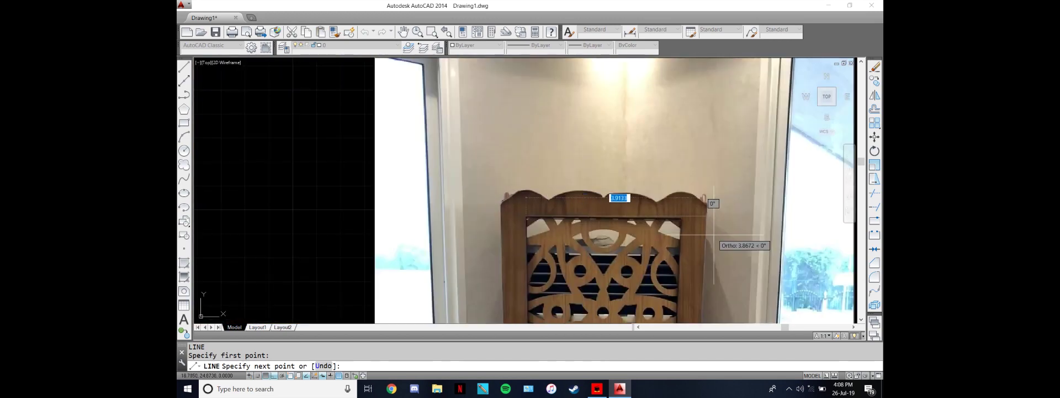
scroll(694, 219, "up", 3)
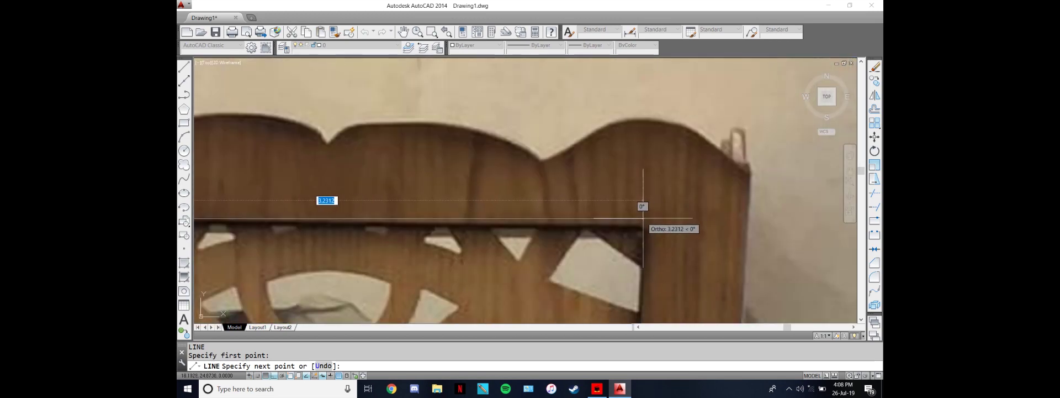
scroll(644, 217, "down", 3)
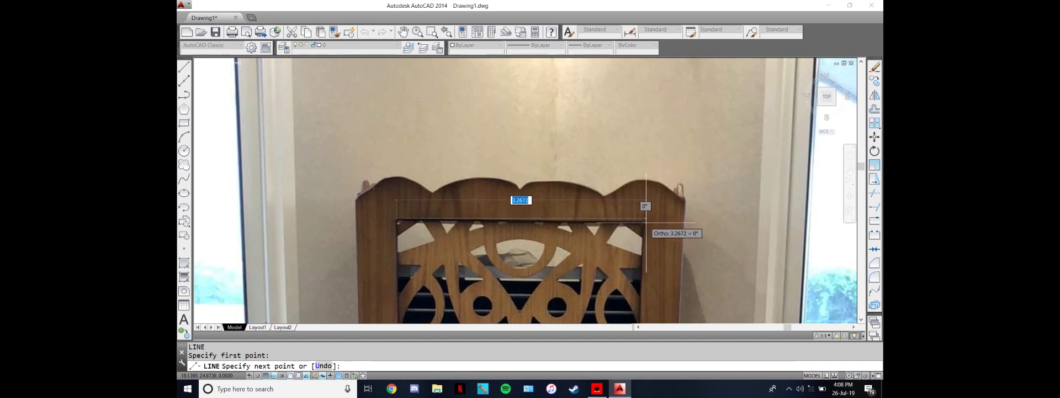
left_click(528, 219)
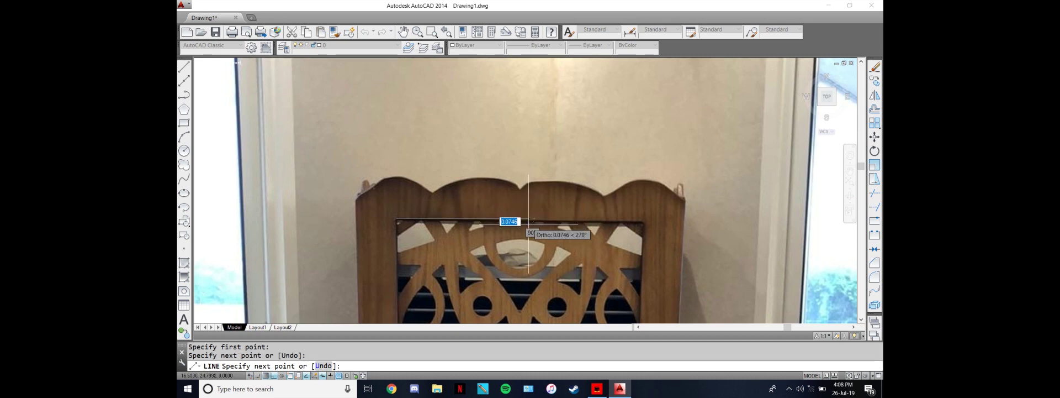
key("Escape")
Draw a vertical line from the same upper-left inner corner down the frame's left inner edge to just below the large central circle.
scroll(526, 231, "up", 4)
scroll(520, 199, "down", 4)
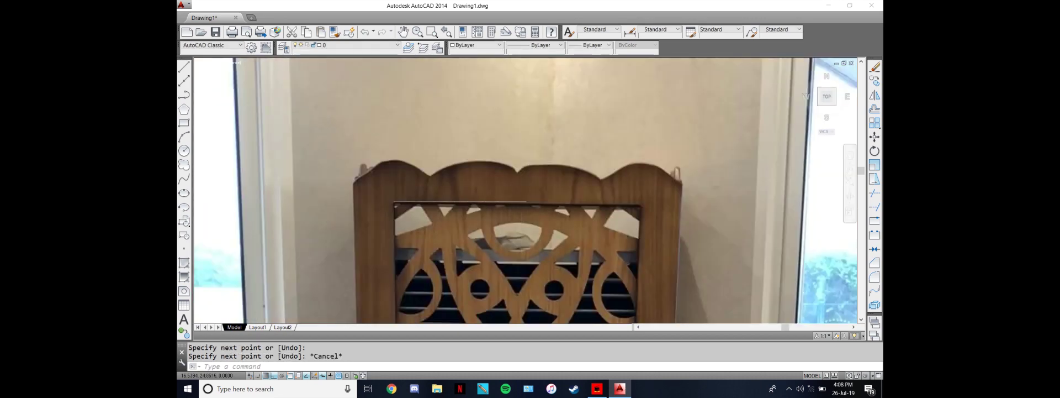
scroll(520, 198, "up", 5)
scroll(405, 295, "down", 5)
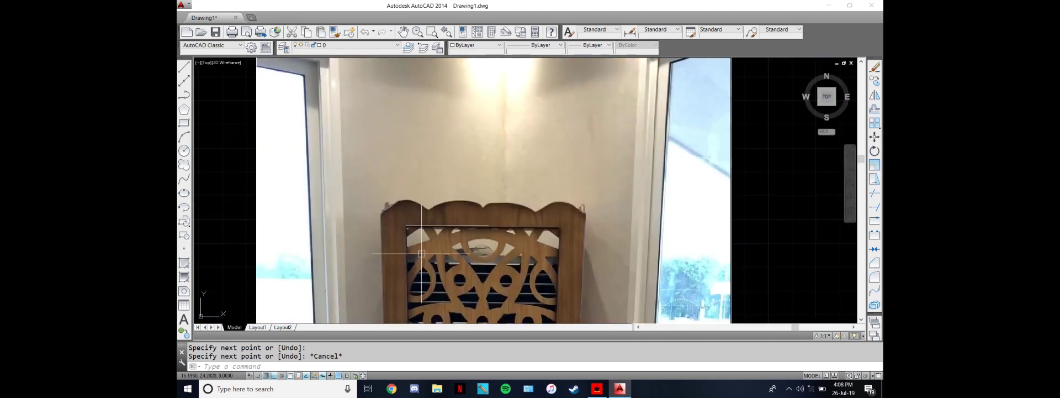
scroll(406, 295, "up", 4)
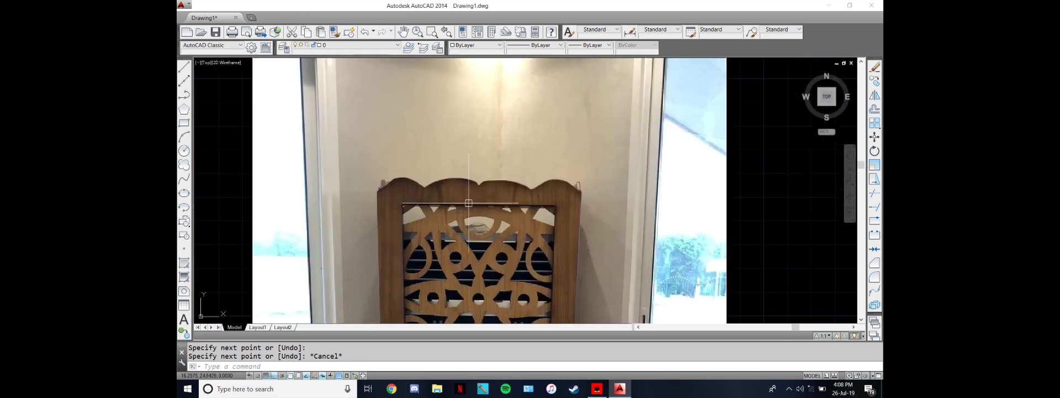
key("Return")
left_click(403, 202)
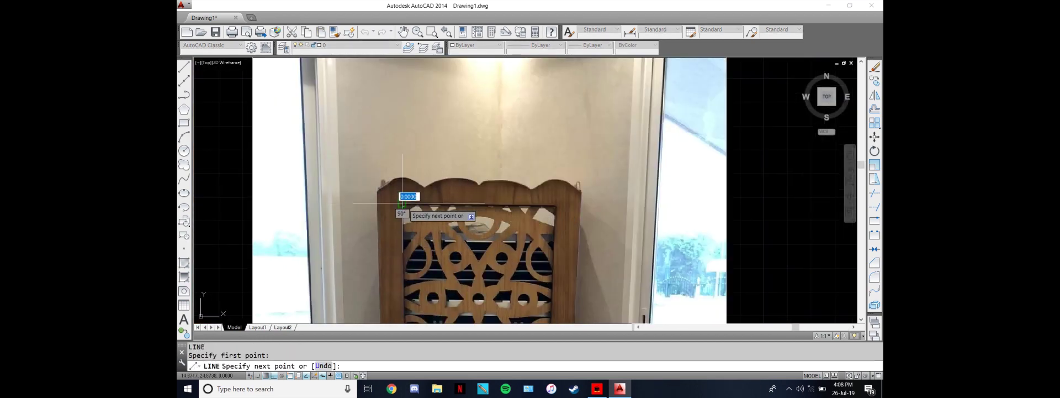
scroll(402, 203, "down", 5)
scroll(412, 285, "up", 5)
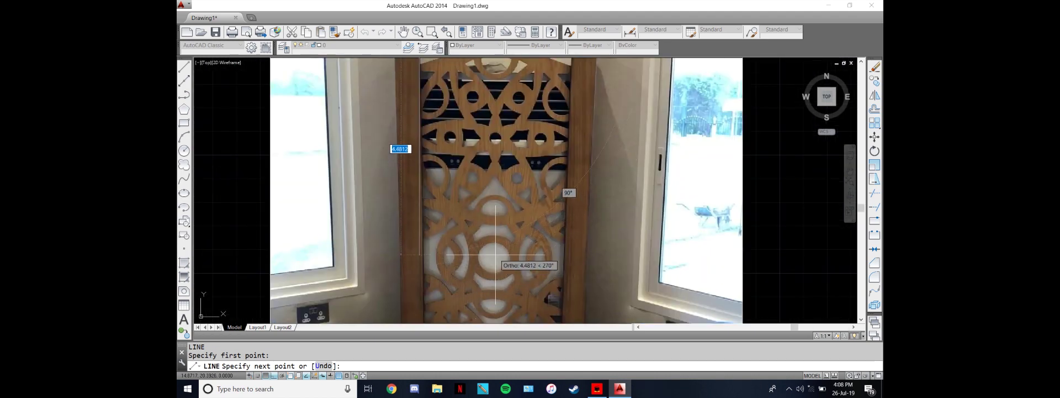
left_click(421, 279)
key("Escape")
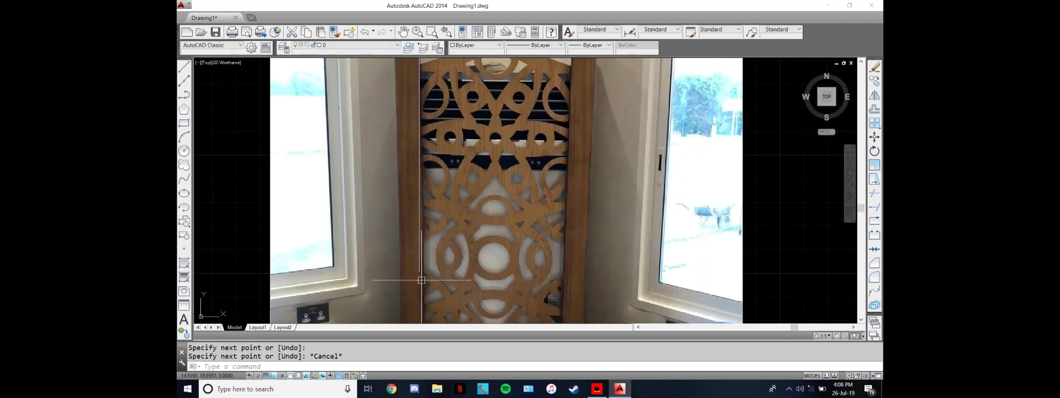
Turn on polar tracking and trace a short diagonal line across the frame's upper-left inner corner, between the vertical and horizontal frame lines.
scroll(422, 274, "up", 4)
scroll(448, 248, "down", 7)
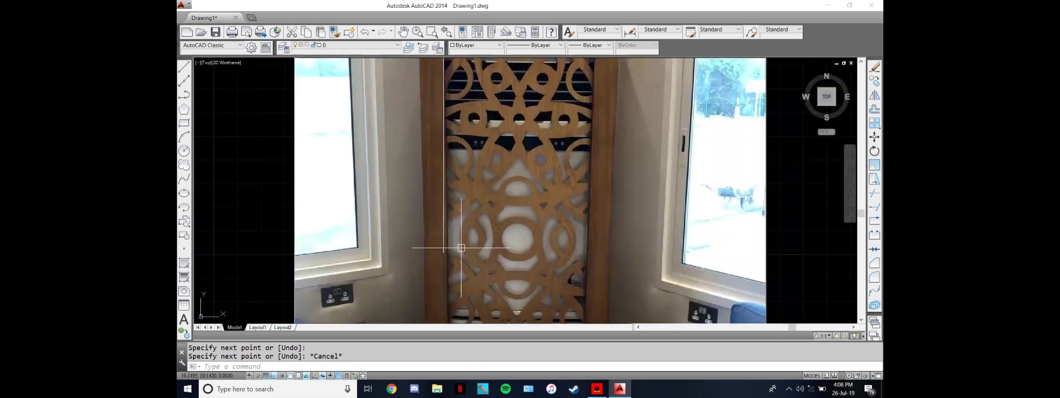
scroll(453, 106, "up", 6)
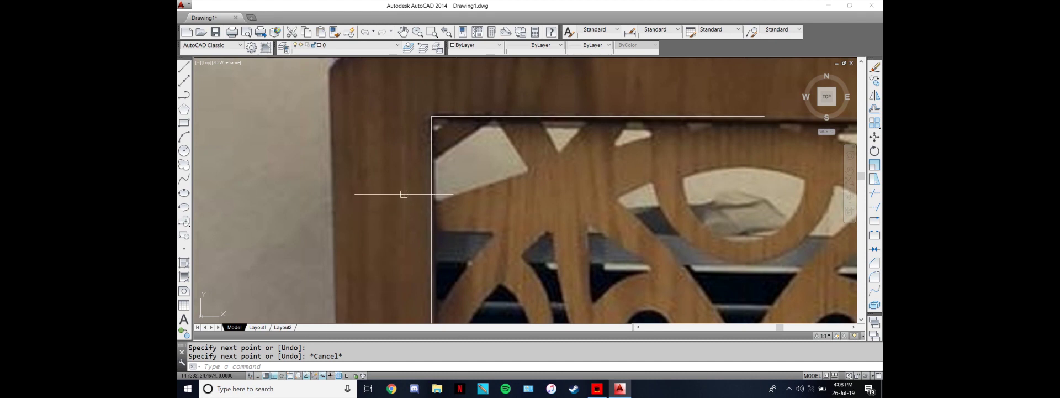
key("F10")
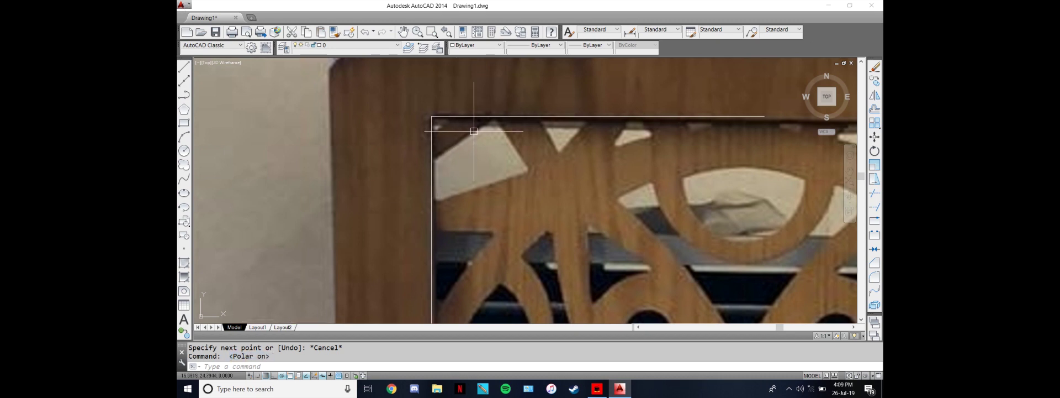
type("l")
key("Return")
left_click(431, 132)
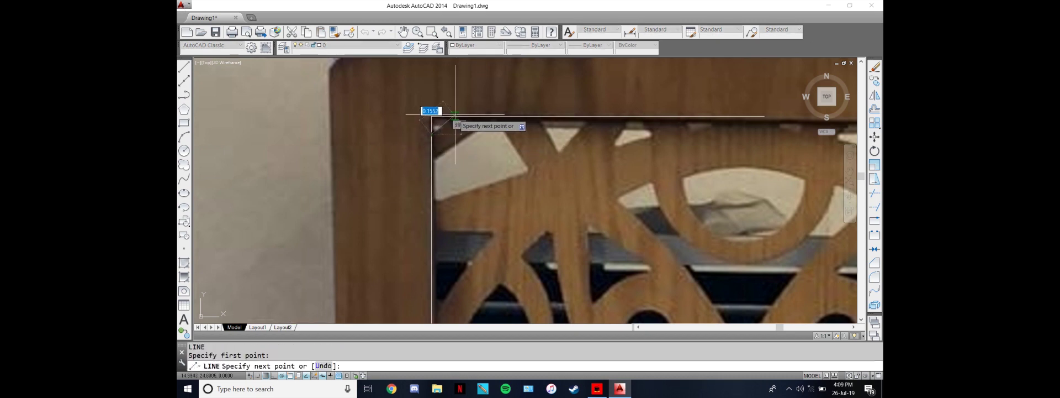
left_click(455, 114)
key("Escape")
Trace the four-sided opening near the upper-left corner with three connected lines, starting and ending on the vertical frame line.
key("Return")
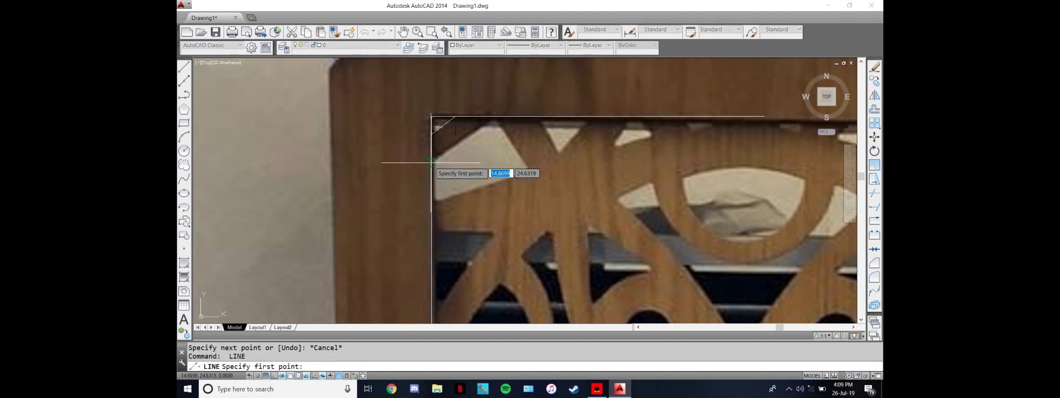
left_click(496, 117)
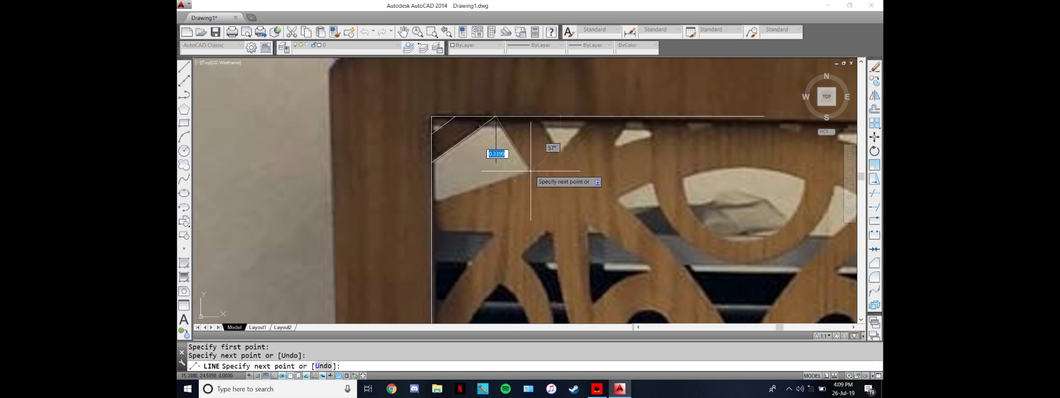
left_click(531, 171)
left_click(432, 203)
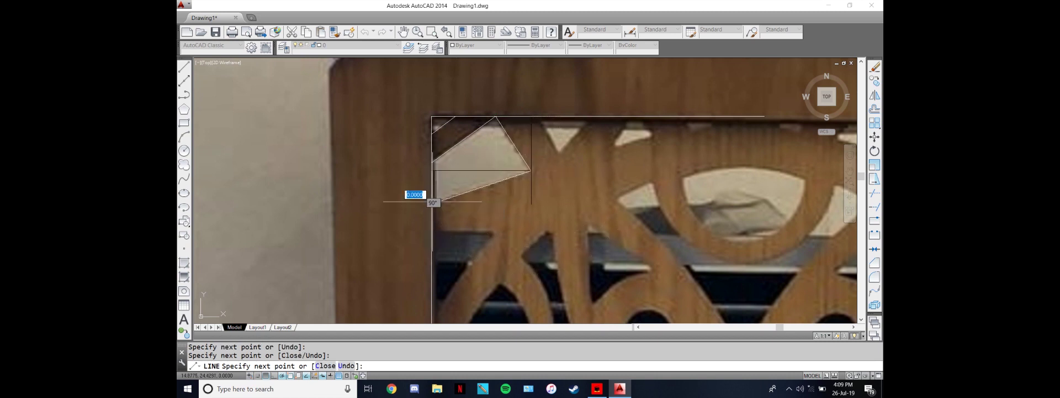
key("Return")
Trace the small triangular opening beside it with two lines forming a V that hangs from the horizontal frame line.
key("Return")
left_click(536, 116)
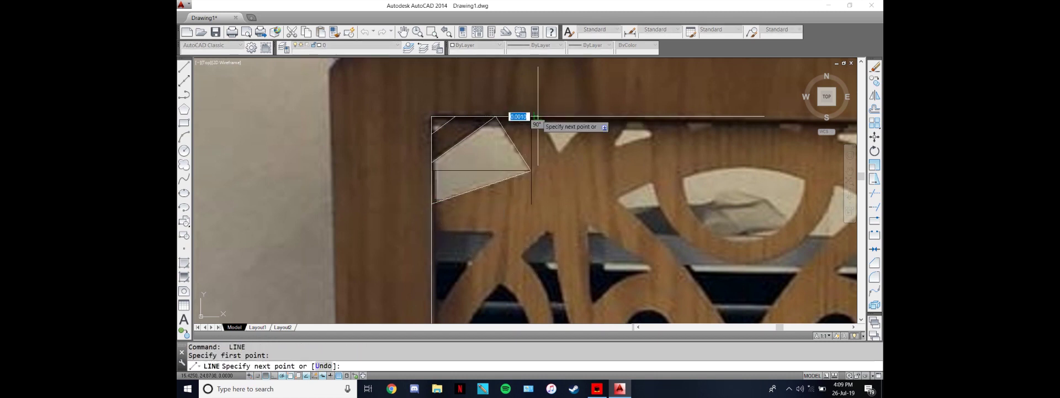
left_click(559, 153)
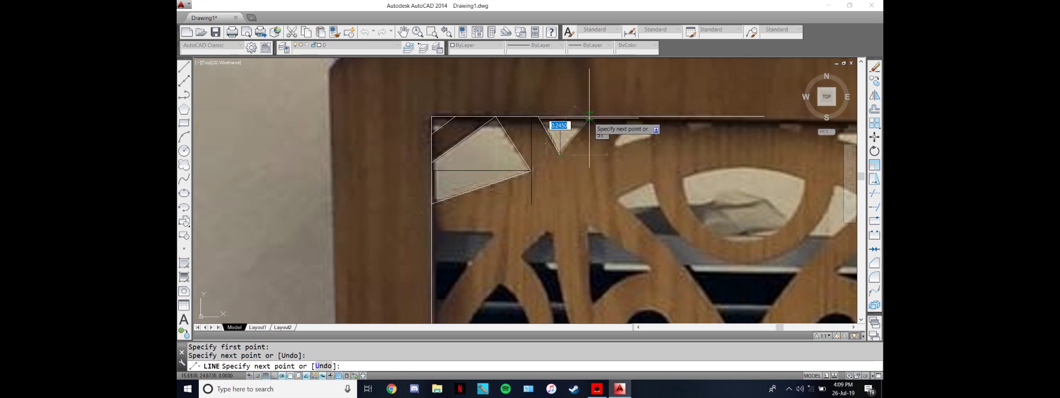
left_click(589, 117)
key("Escape")
Try out a three-point arc that bulges upward in the empty space beside the image.
scroll(594, 154, "down", 5)
scroll(603, 234, "up", 5)
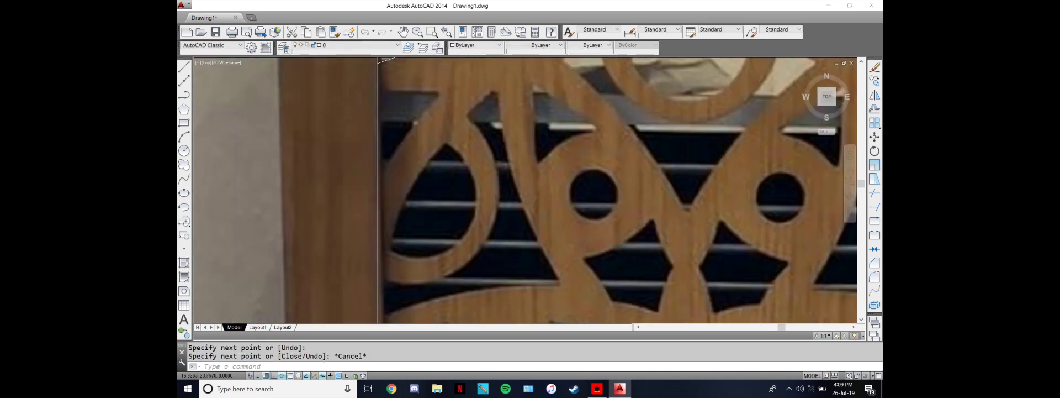
scroll(644, 105, "down", 4)
type("ARC")
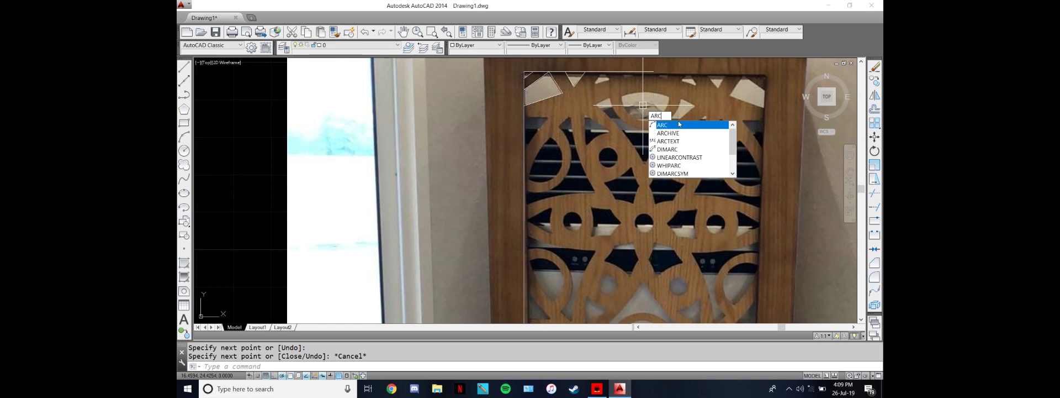
key("Return")
scroll(638, 90, "up", 5)
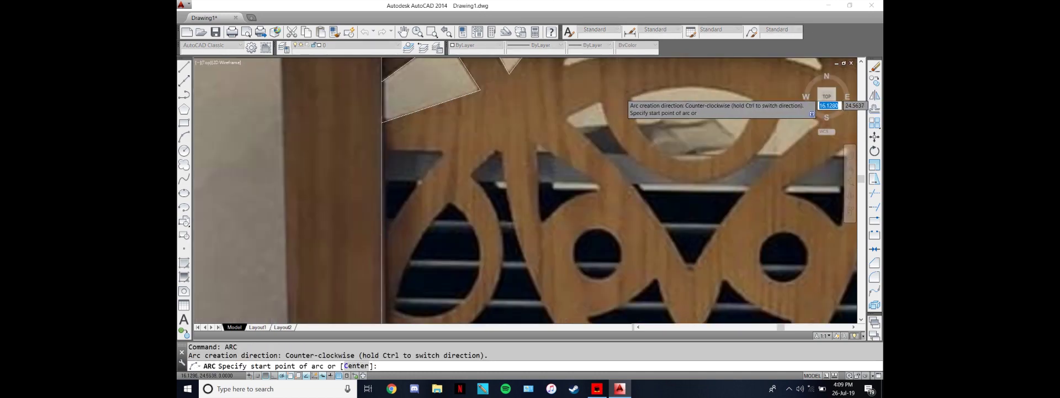
scroll(638, 90, "down", 4)
scroll(624, 105, "up", 2)
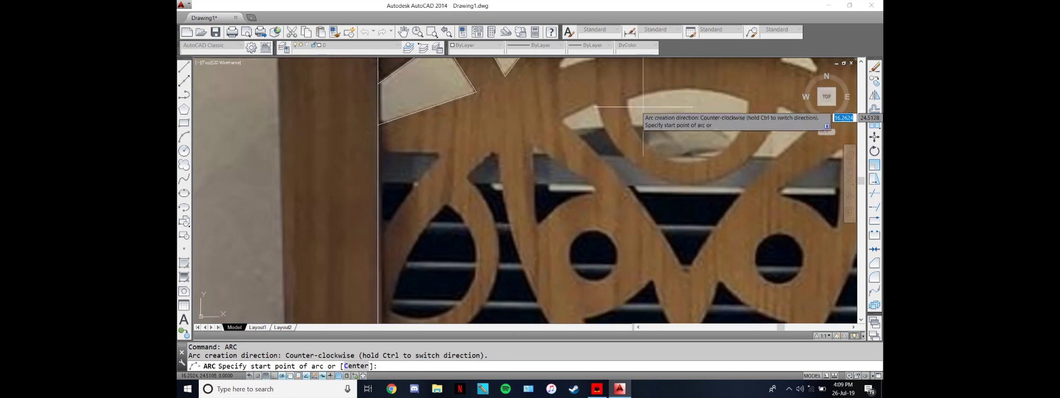
scroll(624, 104, "down", 6)
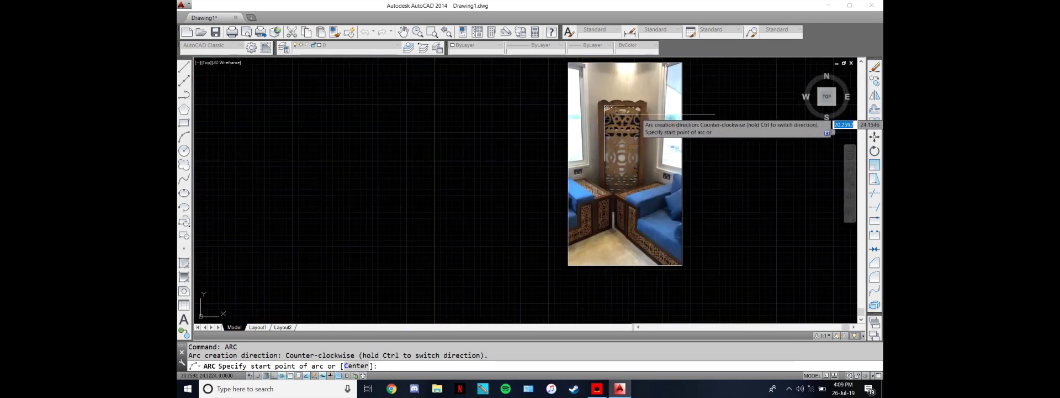
scroll(745, 132, "up", 4)
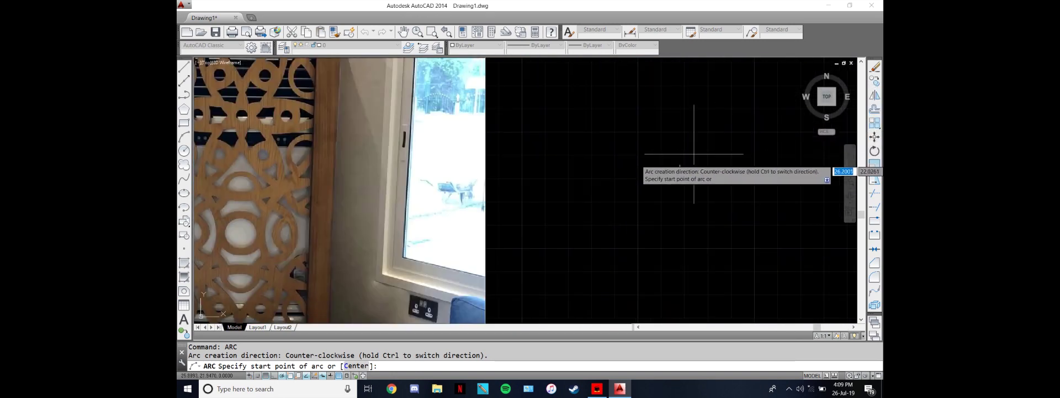
left_click(633, 181)
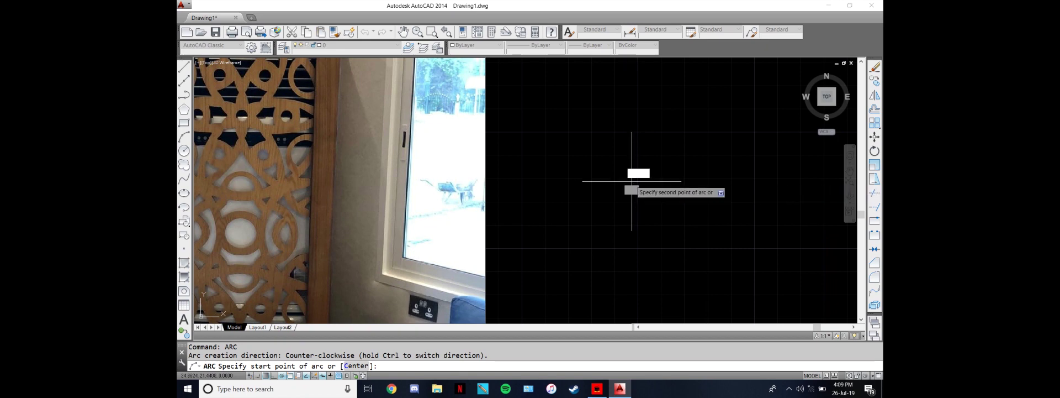
left_click(710, 147)
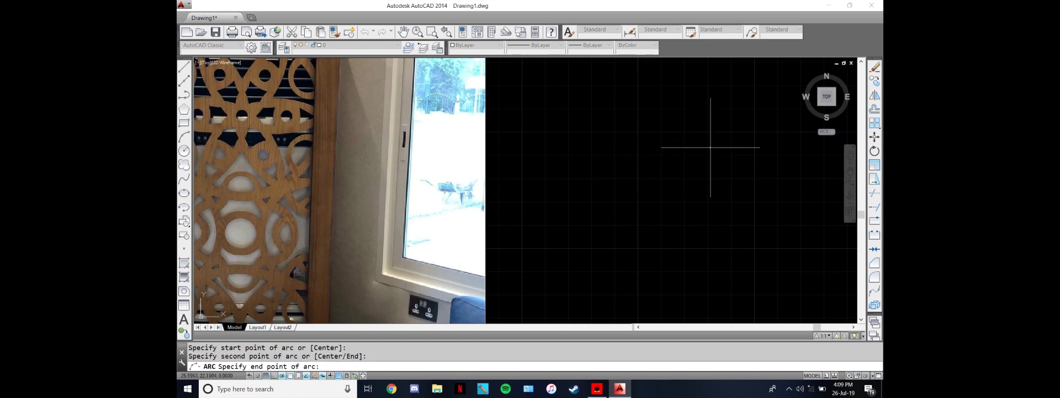
left_click(799, 179)
Select the trial arc to inspect its grips and erase it.
left_click(726, 147)
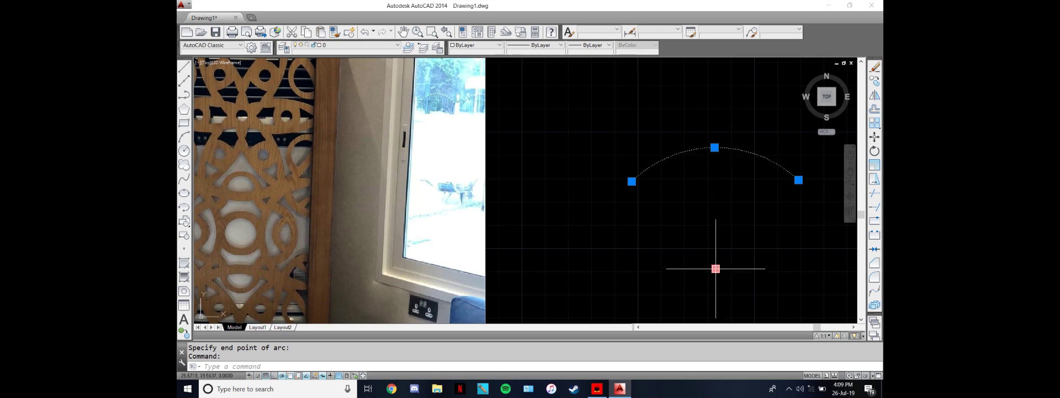
left_click(716, 269)
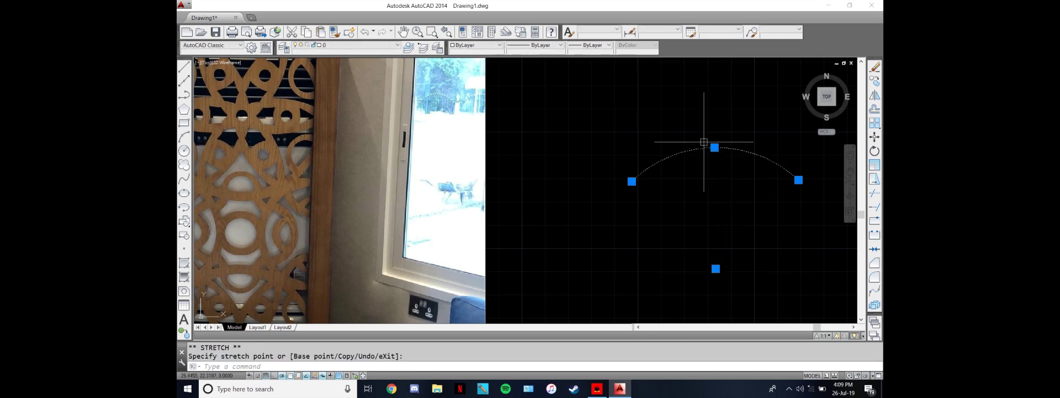
mouse_move(715, 148)
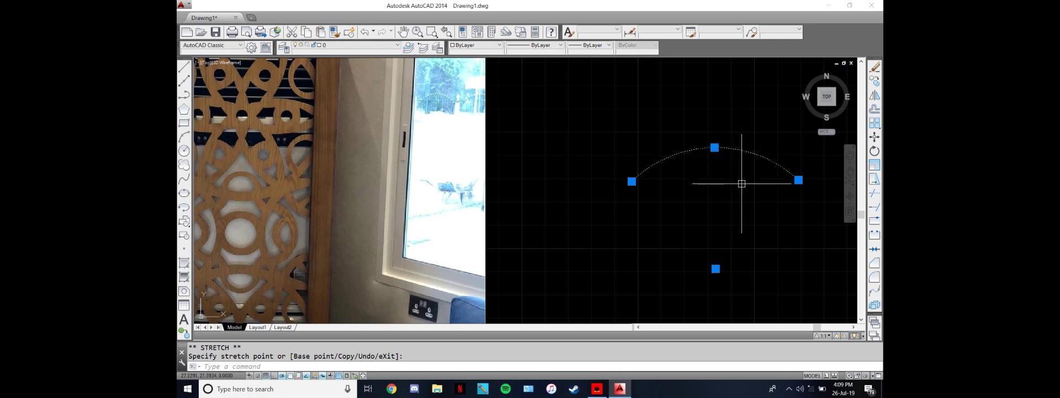
key("Delete")
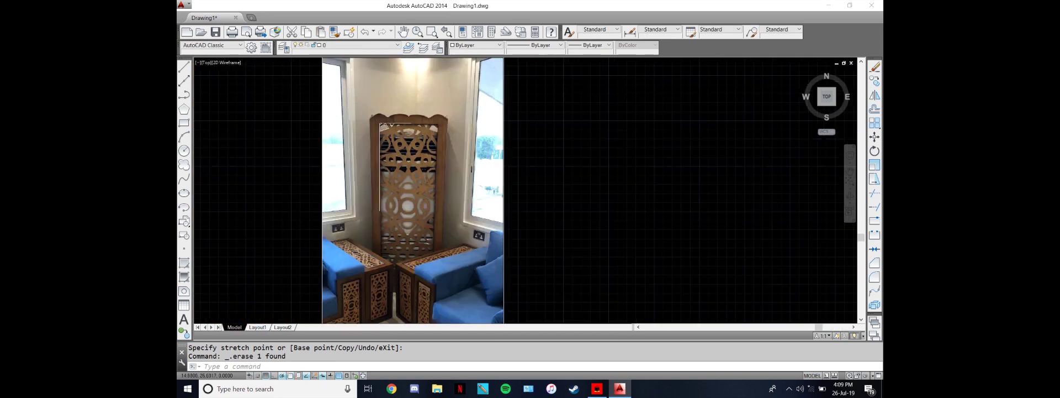
Trace the curved upper edge of the central half-round opening with a three-point arc from its left corner to its right corner.
type("arc")
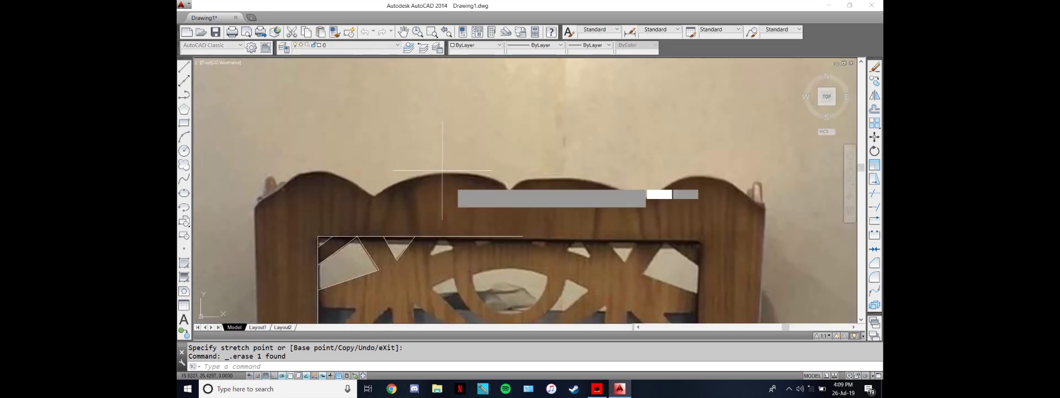
key("Return")
scroll(496, 257, "up", 8)
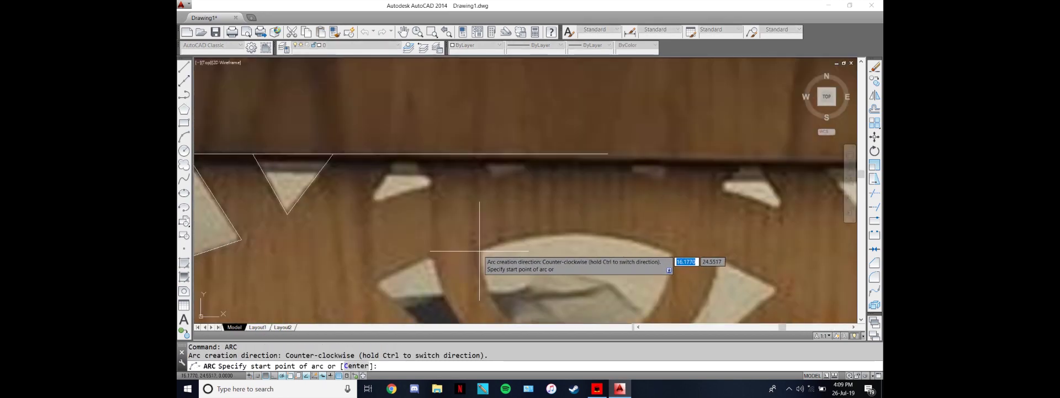
left_click(478, 250)
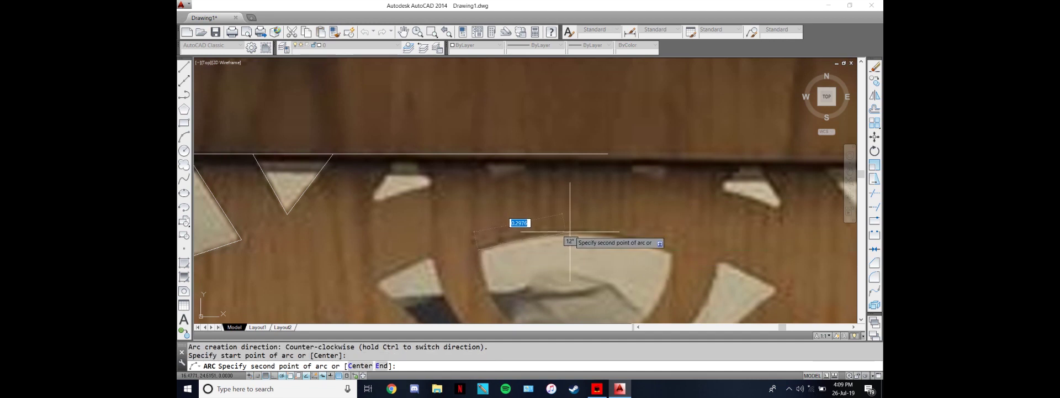
left_click(572, 232)
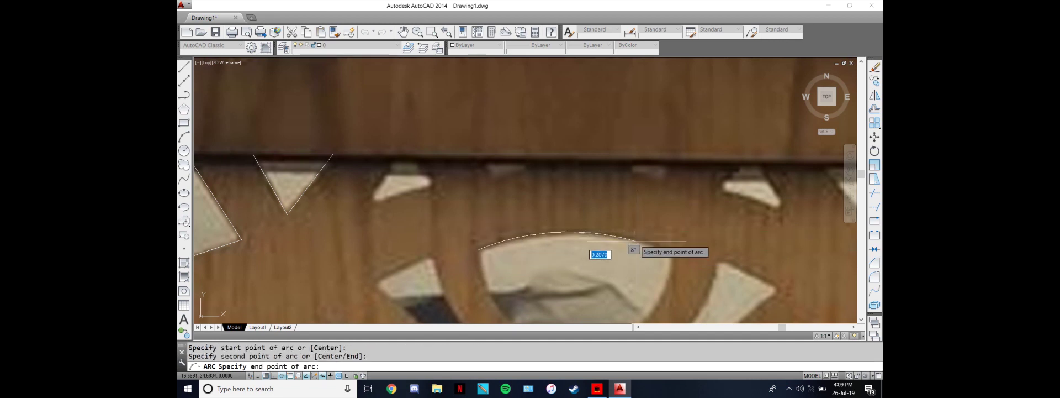
left_click(673, 252)
Close the central half-round opening with a three-point arc along its lower edge, joining both ends of the upper arc.
scroll(652, 276, "down", 4)
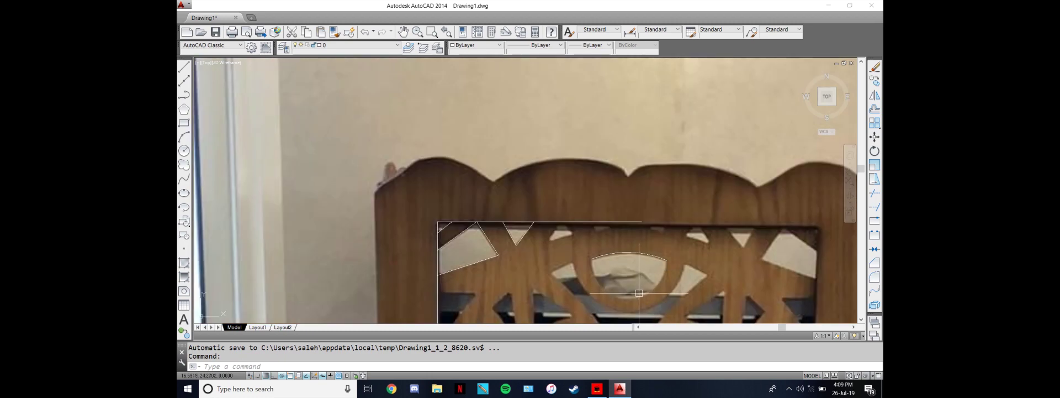
scroll(633, 303, "up", 4)
key("Return")
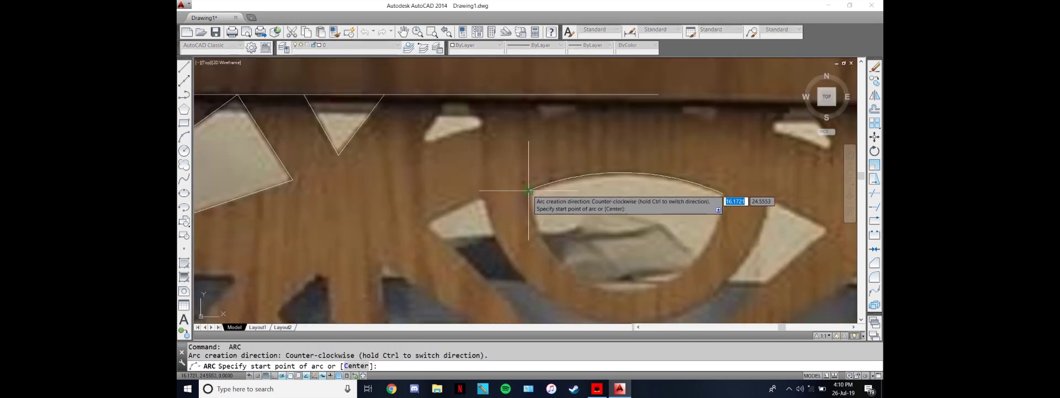
left_click(531, 193)
left_click(632, 291)
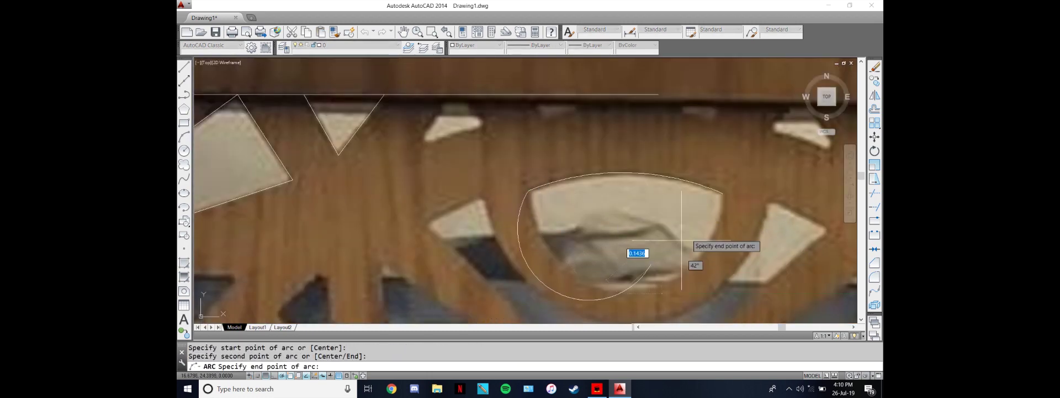
left_click(723, 193)
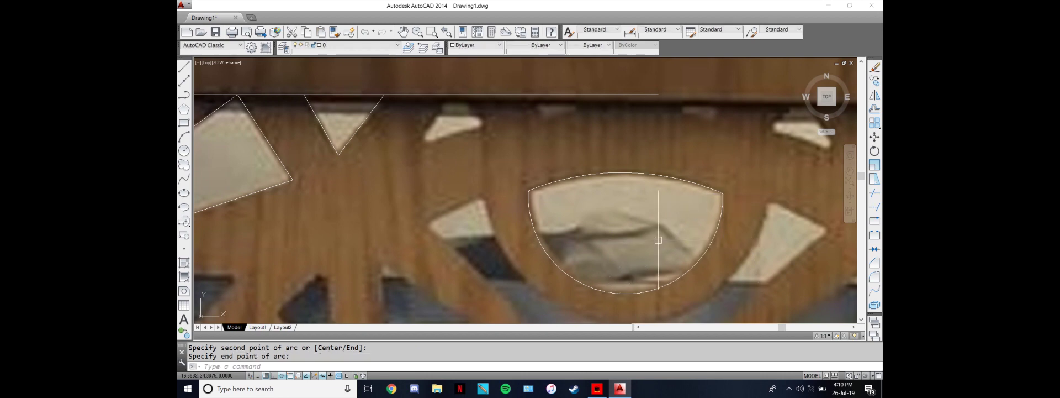
Draw a three-point arc along the curved lower edge of the dark opening below and to the right of the half-round opening.
scroll(634, 278, "down", 6)
scroll(634, 277, "up", 5)
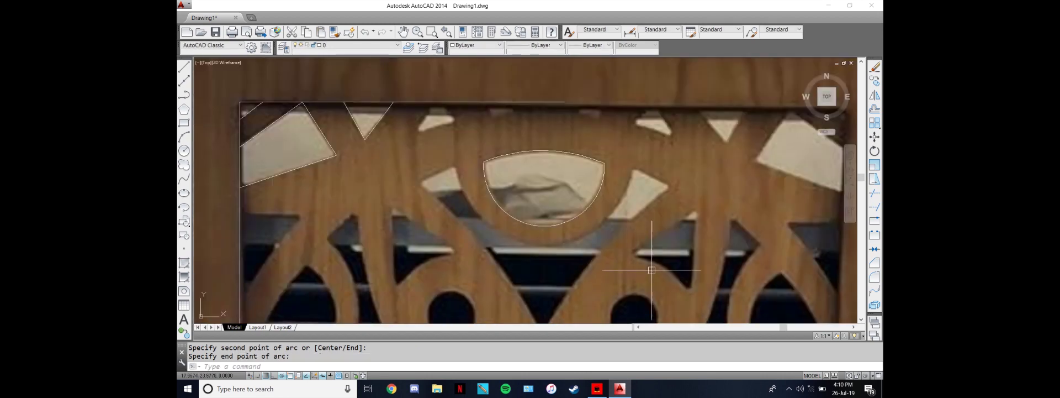
key("Return")
scroll(639, 268, "up", 3)
left_click(631, 248)
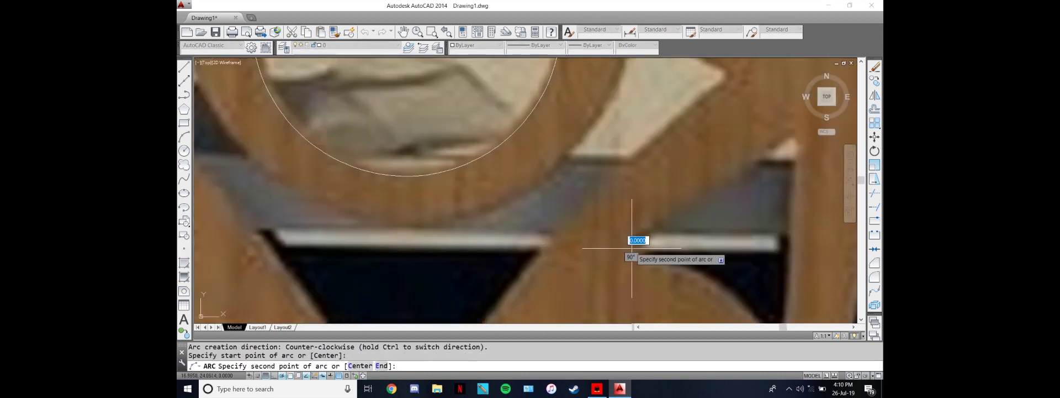
left_click(718, 289)
scroll(729, 292, "down", 3)
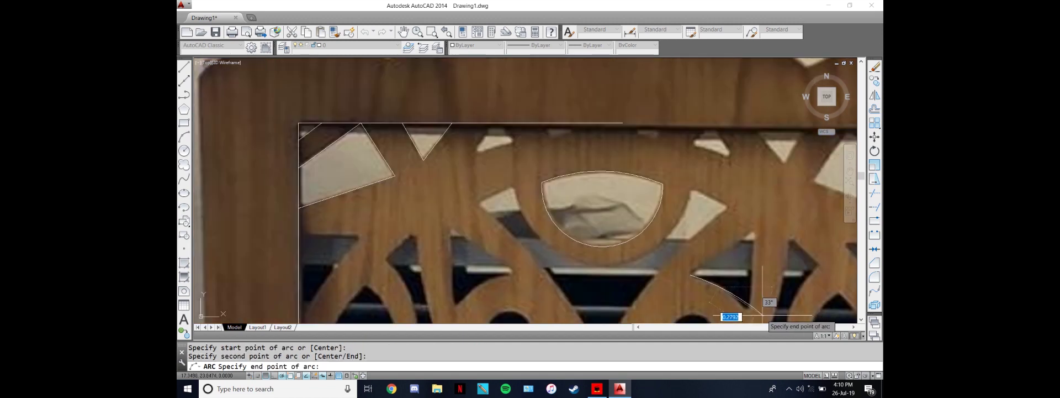
left_click(747, 311)
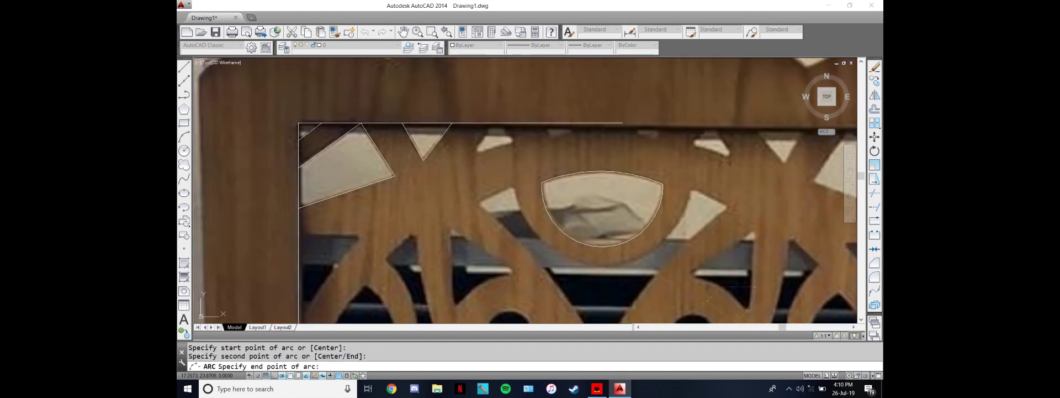
Draw two connected lines from the arc's left end up to the opening's top corner and down to the arc's lower end.
type("L")
key("Return")
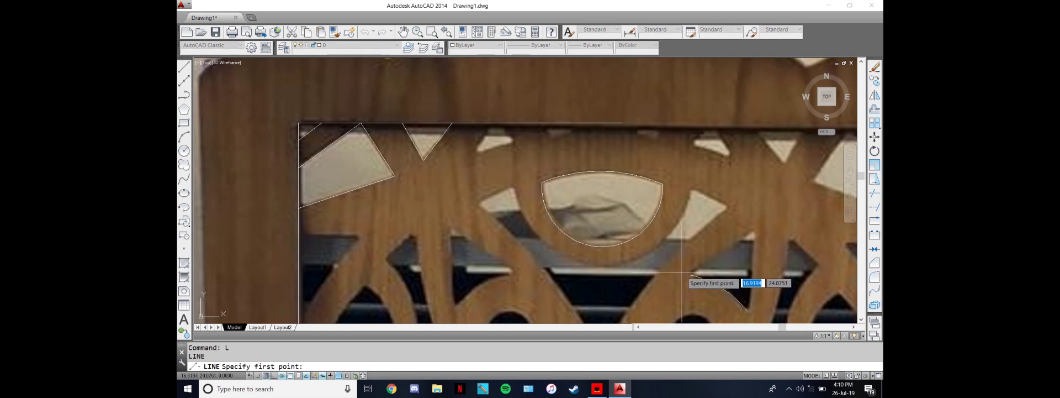
left_click(690, 274)
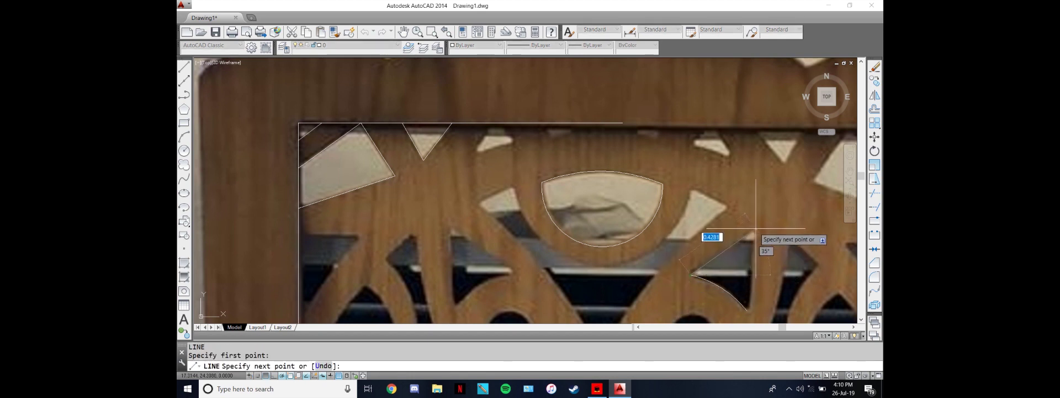
left_click(753, 230)
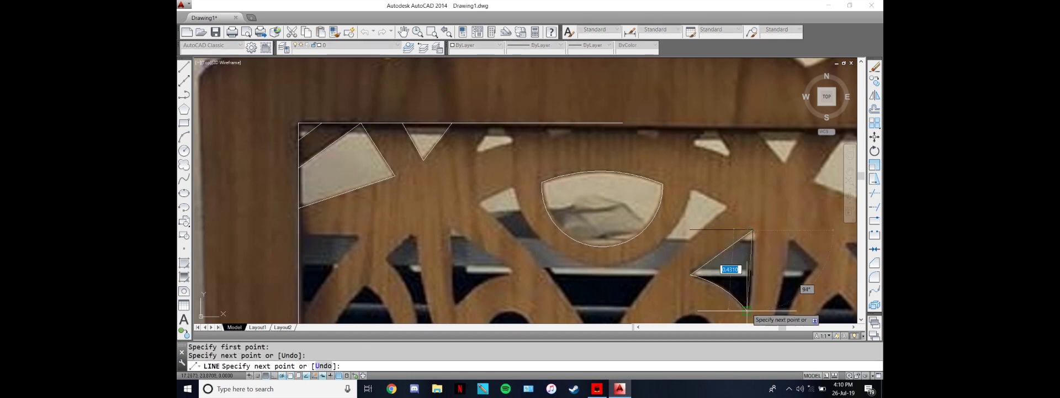
left_click(746, 309)
key("Escape")
scroll(747, 311, "down", 4)
scroll(752, 314, "up", 8)
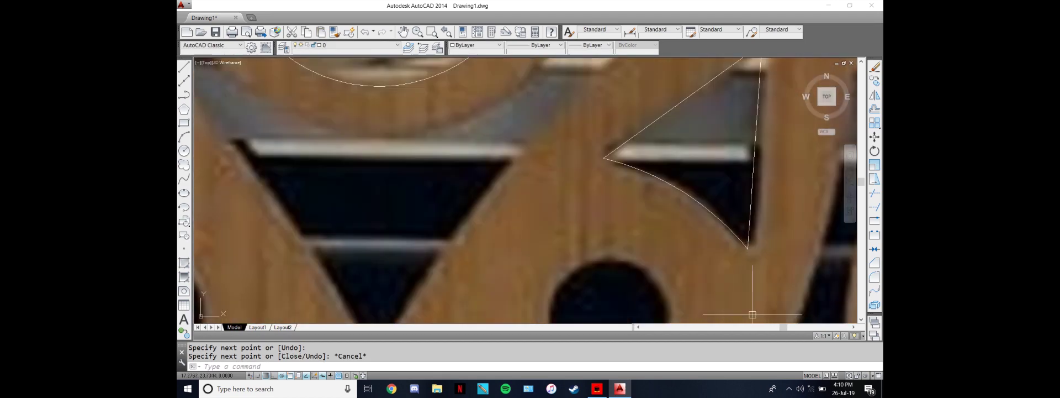
left_click(756, 274)
left_click(748, 249)
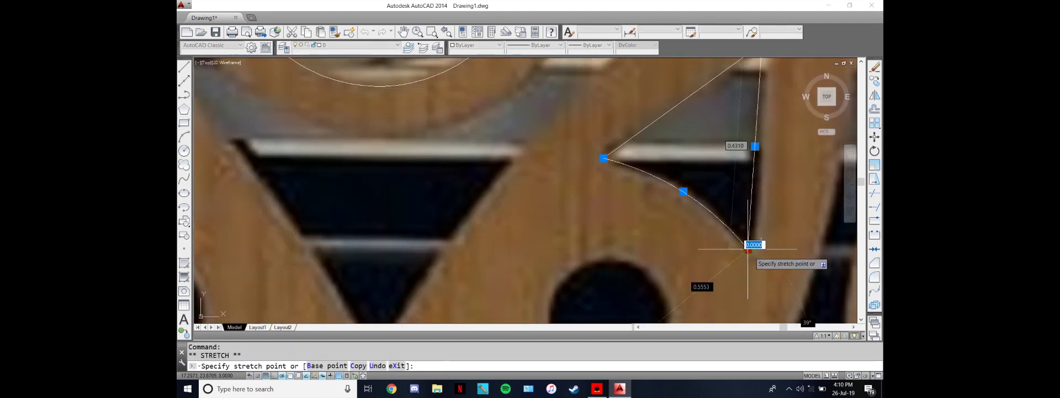
scroll(751, 243, "up", 4)
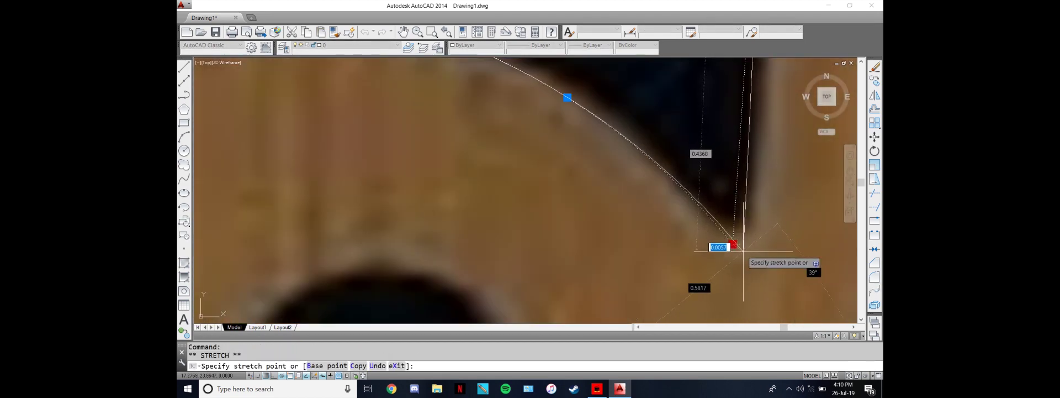
key("Escape")
scroll(743, 245, "down", 4)
scroll(707, 162, "down", 2)
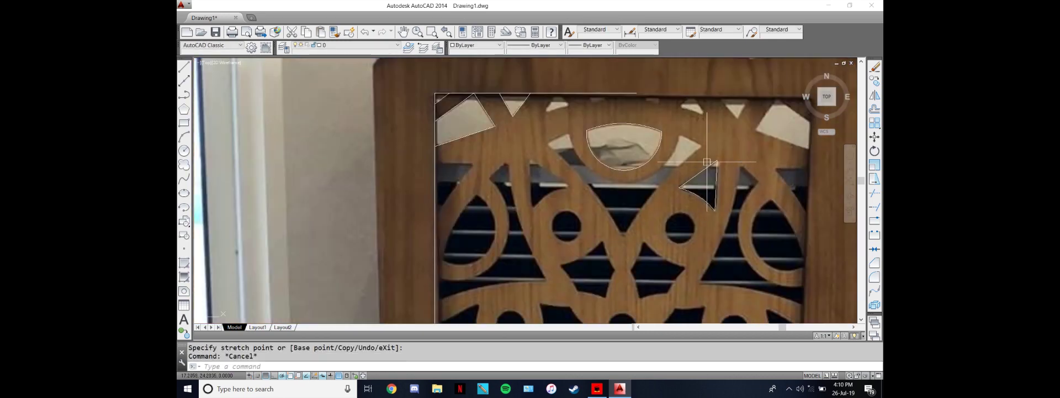
scroll(718, 175, "up", 4)
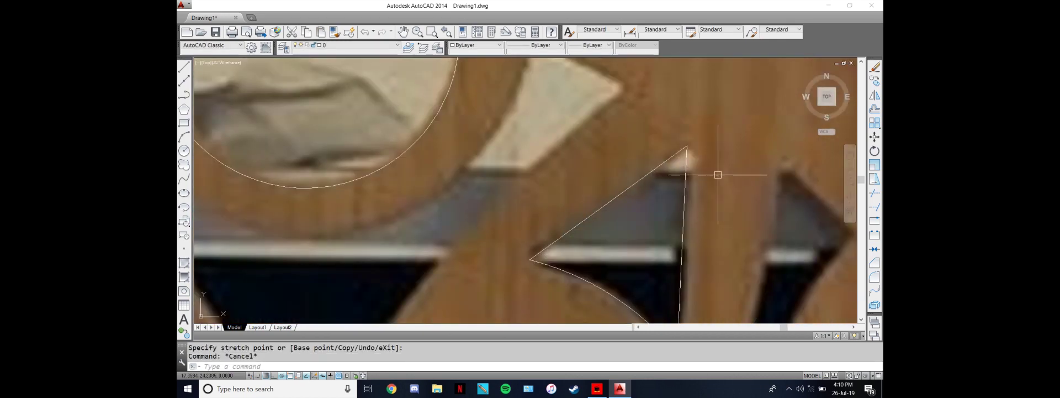
left_click(688, 185)
scroll(696, 232, "down", 4)
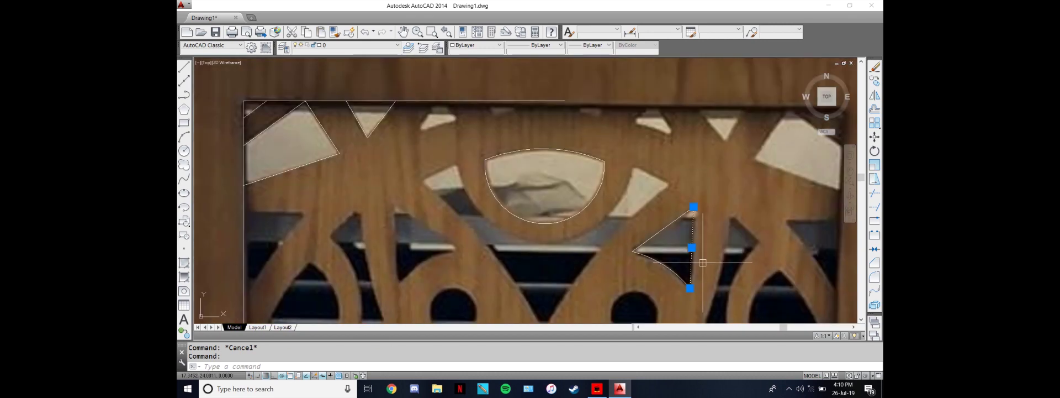
key("Escape")
scroll(687, 257, "down", 5)
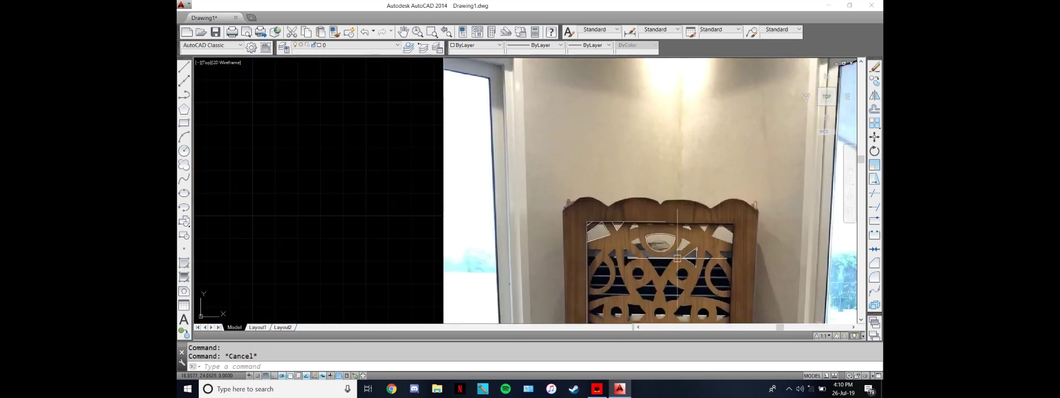
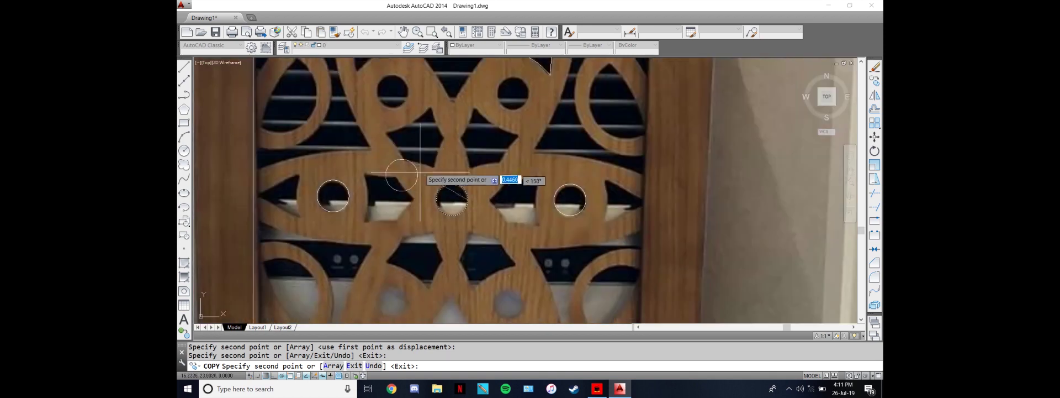
Place a copy of the traced circle on the round hole above and to the left of the central hole.
left_click(408, 90)
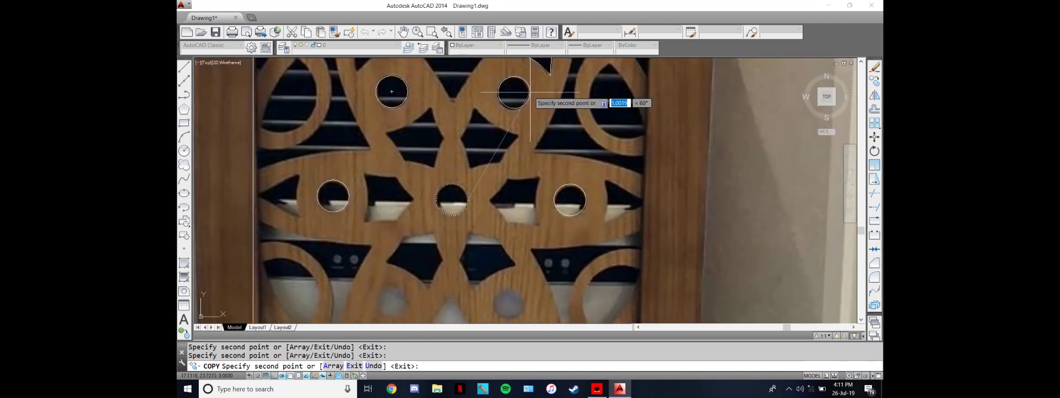
key("Escape")
Paste the copied quarter-pattern and full-panel line drawings into the empty area beside the reference photo.
scroll(505, 145, "down", 5)
scroll(504, 146, "down", 4)
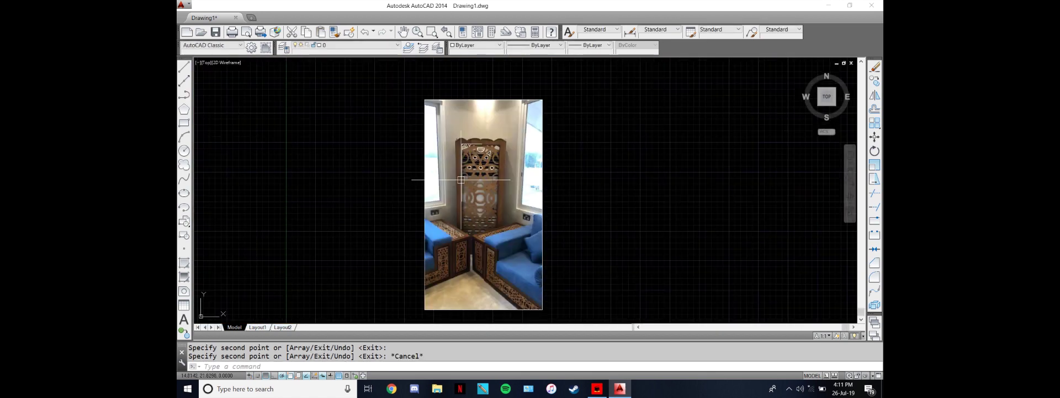
key("ctrl+v")
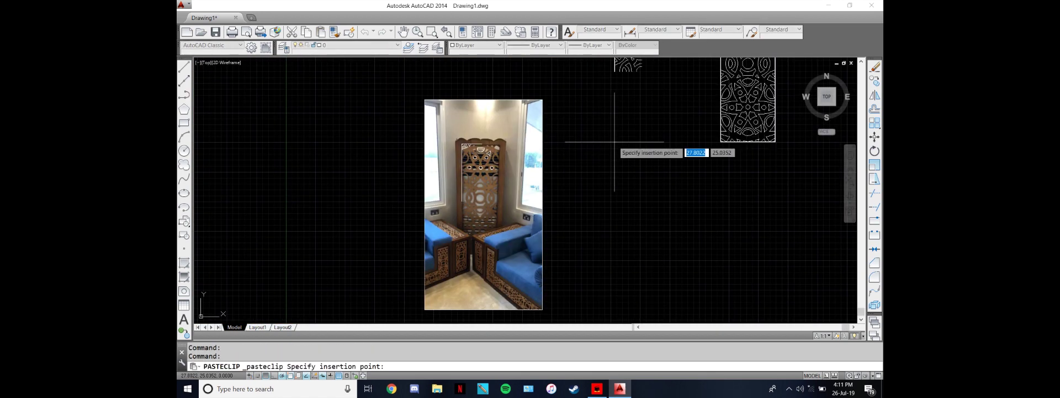
left_click(640, 275)
key("Escape")
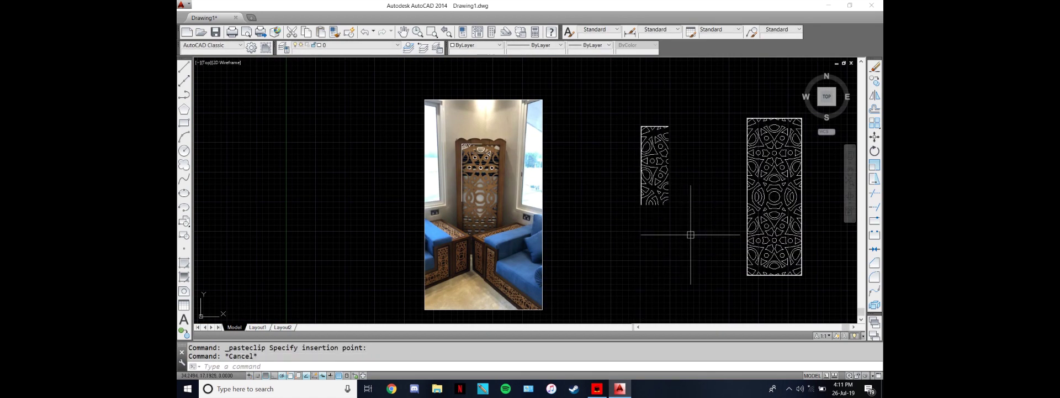
Examine the pasted quarter pattern by highlighting all of its objects.
left_click(697, 231)
left_click(618, 105)
scroll(654, 175, "up", 4)
key("Escape")
scroll(653, 174, "down", 4)
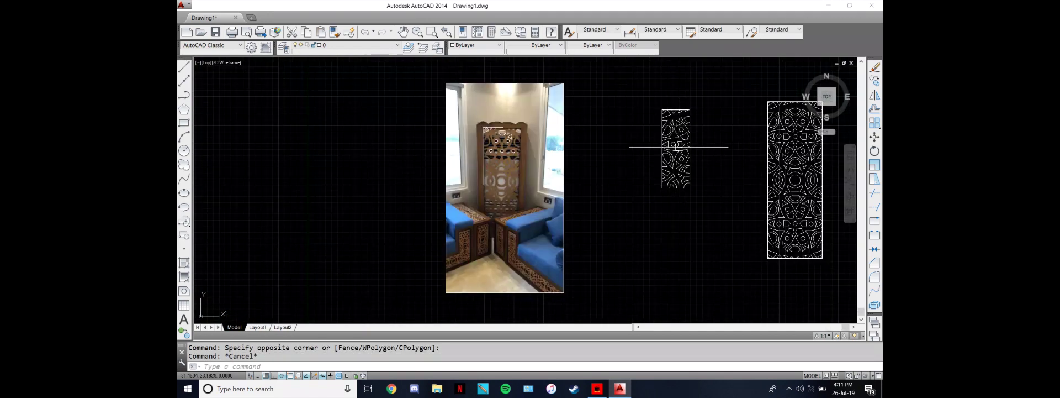
left_click(650, 96)
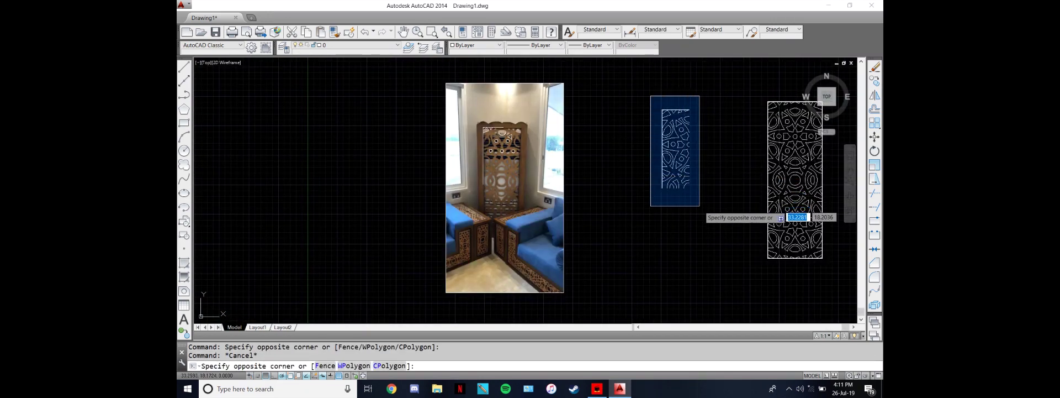
left_click(706, 198)
scroll(691, 111, "up", 4)
scroll(679, 143, "down", 4)
key("Escape")
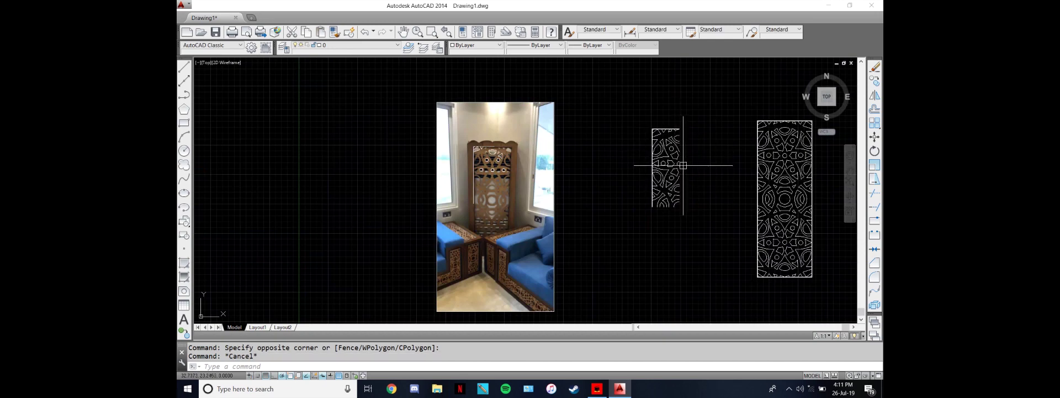
Mirror the whole quarter pattern about a vertical line through the open right end of its upper edge, keeping the source objects.
type("mi")
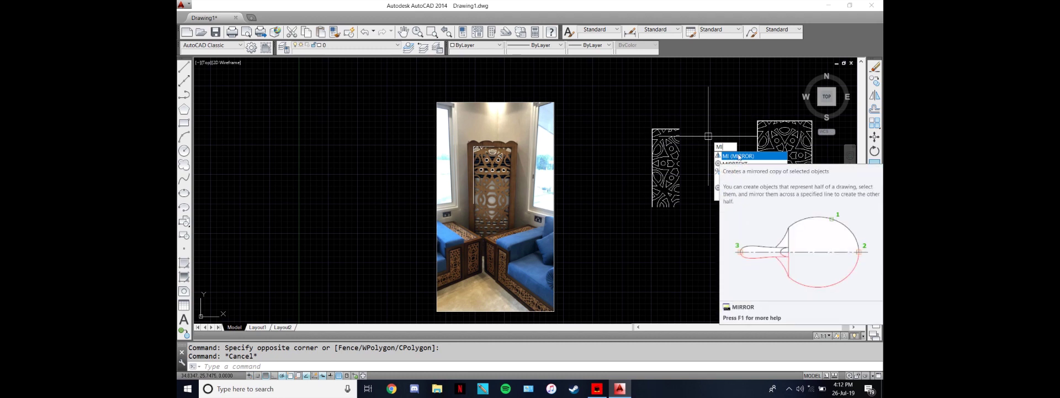
left_click(738, 156)
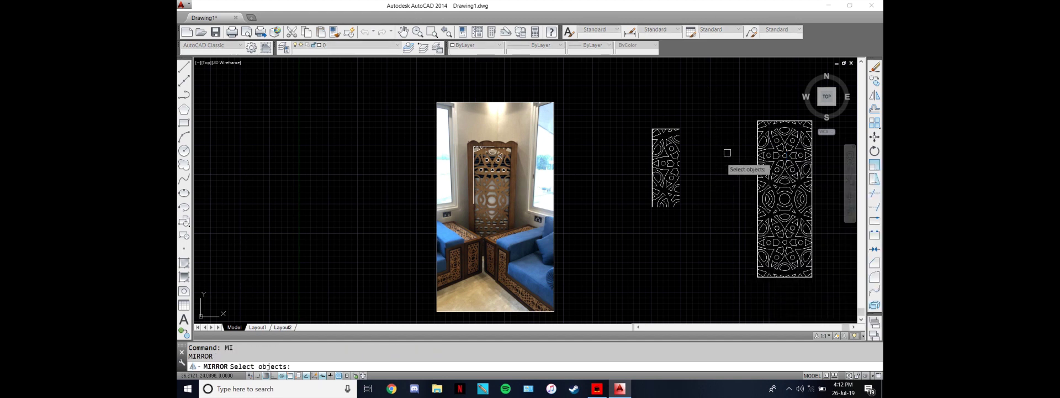
scroll(718, 166, "up", 2)
left_click(687, 225)
left_click(569, 84)
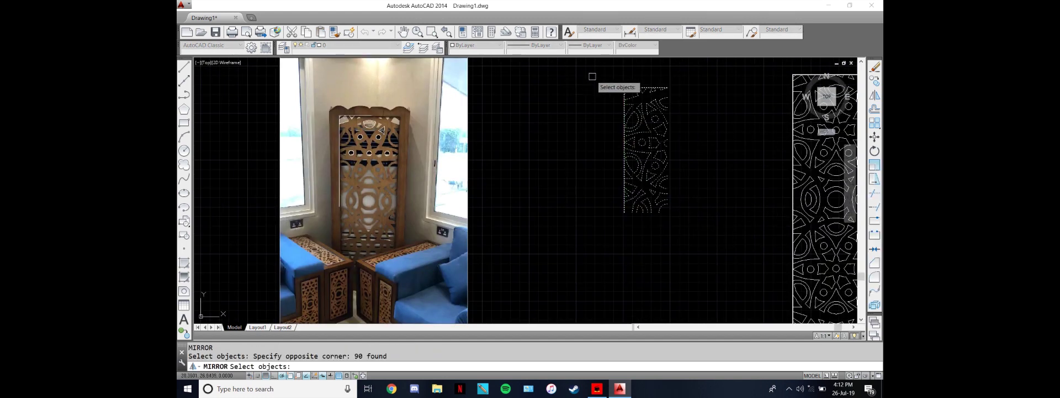
key("Return")
scroll(649, 92, "up", 6)
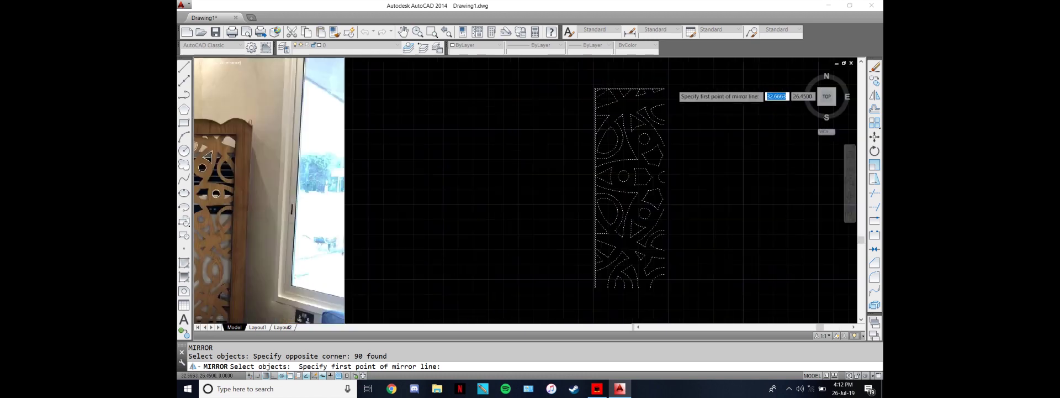
scroll(650, 91, "up", 2)
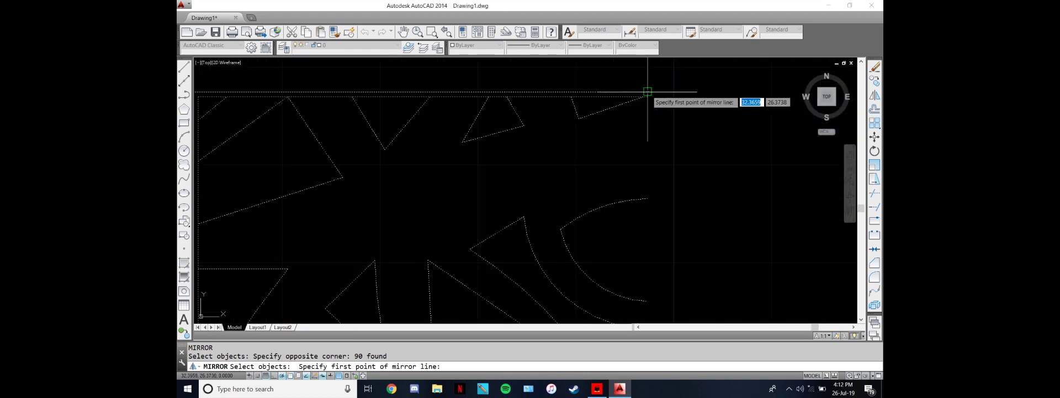
left_click(650, 91)
scroll(649, 92, "down", 4)
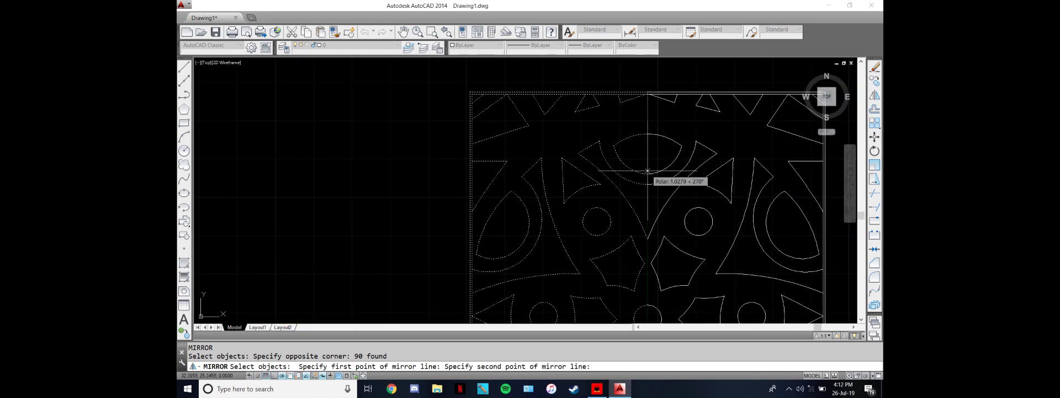
left_click(648, 176)
key("Return")
Mirror the resulting upper half about a horizontal line joining its two lower corners, keeping the source objects.
scroll(648, 177, "down", 5)
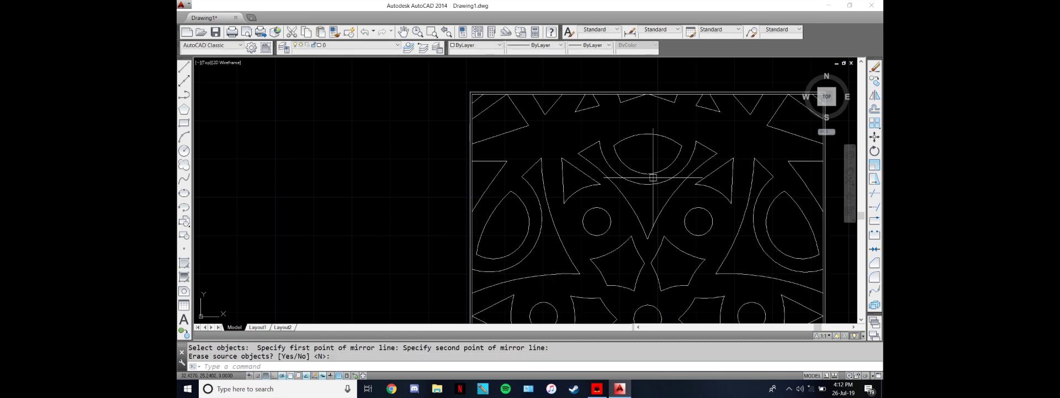
left_click(719, 285)
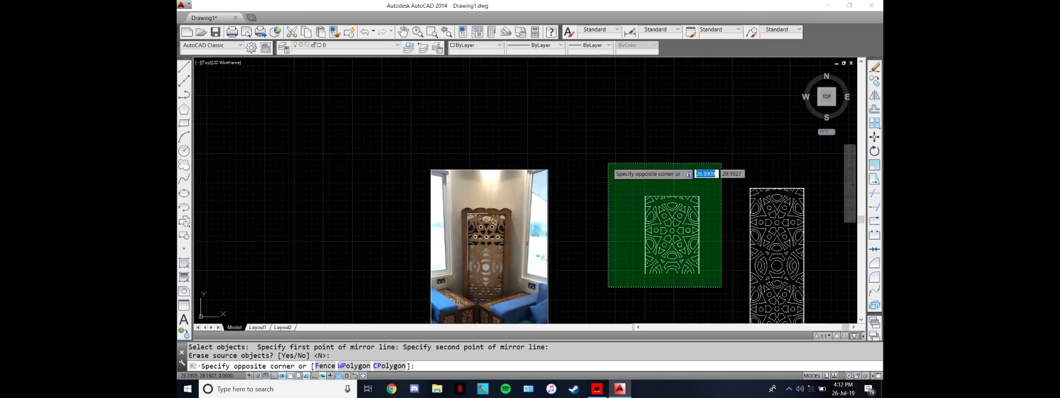
left_click(610, 163)
type("mi")
key("Return")
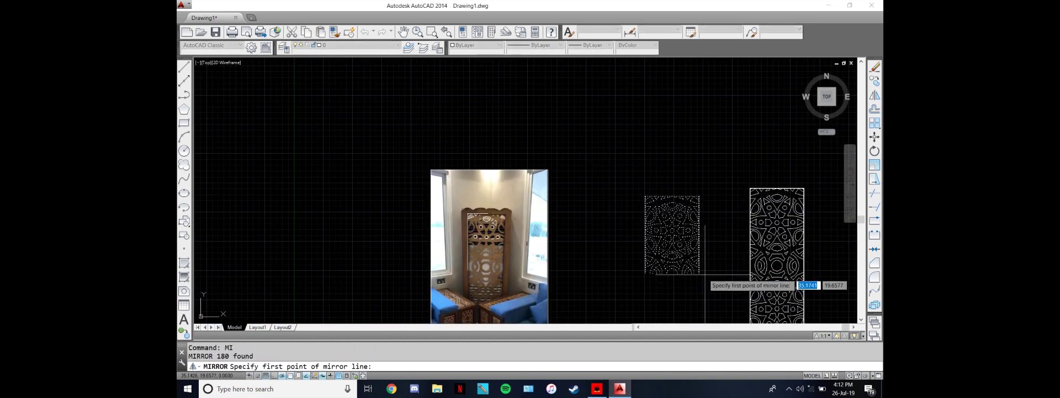
left_click(700, 273)
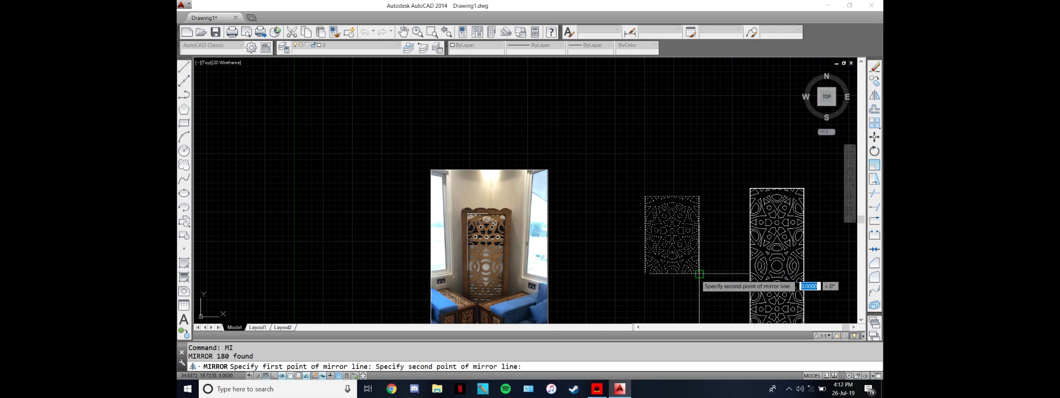
left_click(645, 273)
key("Return")
Examine the completed mirrored panel next to the full-panel drawing and the reference photo.
scroll(649, 279, "down", 3)
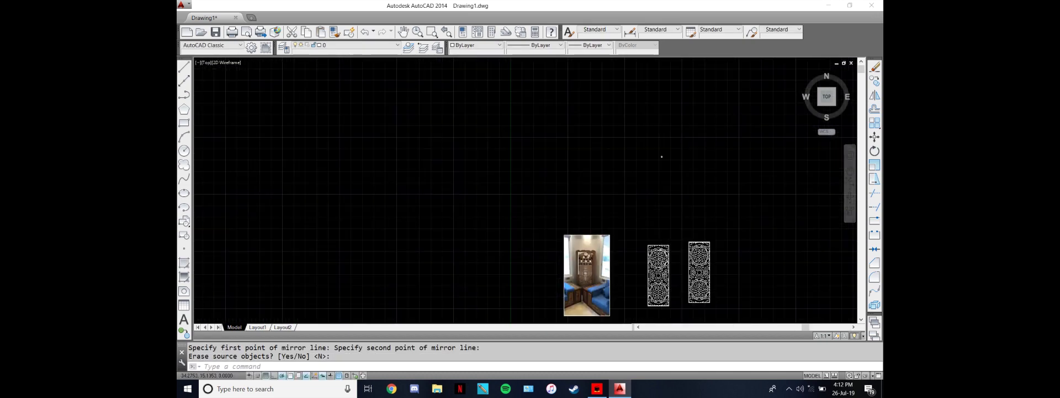
scroll(652, 281, "up", 5)
scroll(658, 290, "down", 4)
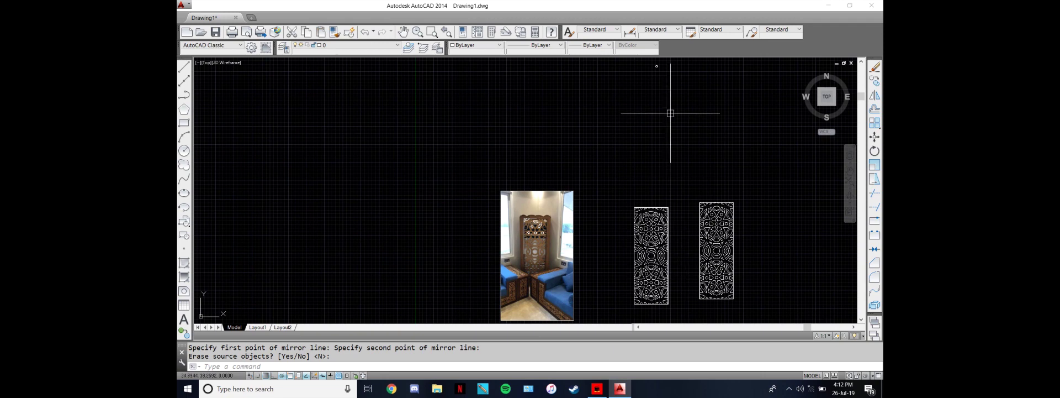
scroll(660, 146, "down", 3)
scroll(662, 228, "up", 3)
scroll(665, 208, "up", 2)
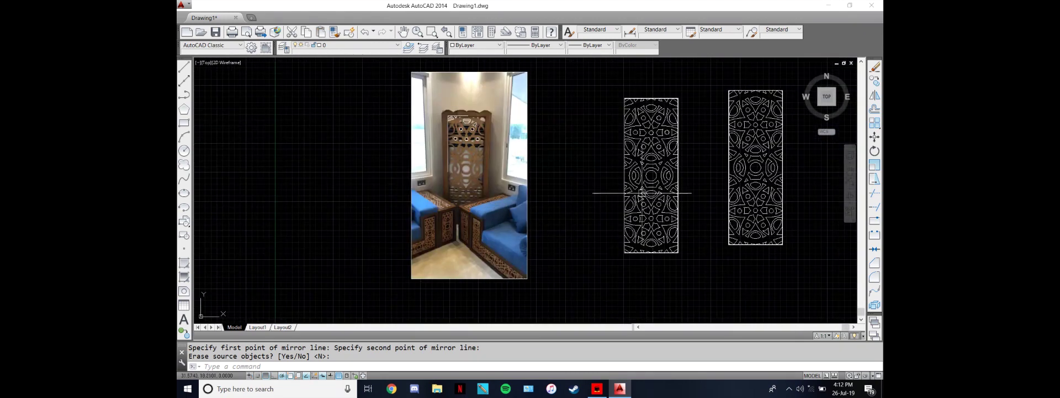
left_click(609, 81)
key("Escape")
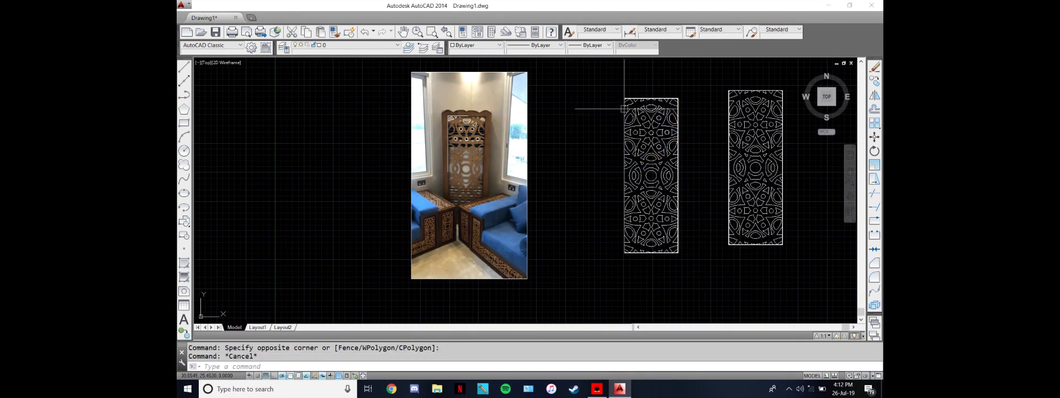
left_click(604, 85)
left_click(709, 280)
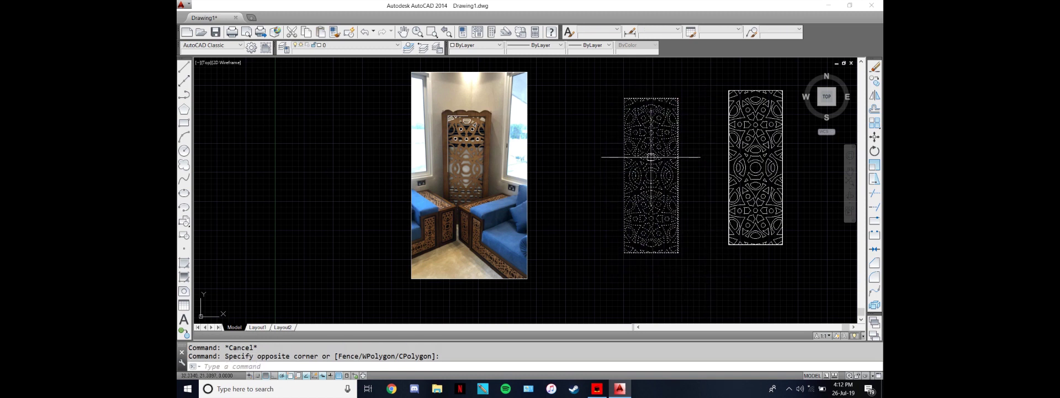
key("Escape")
left_click(621, 96)
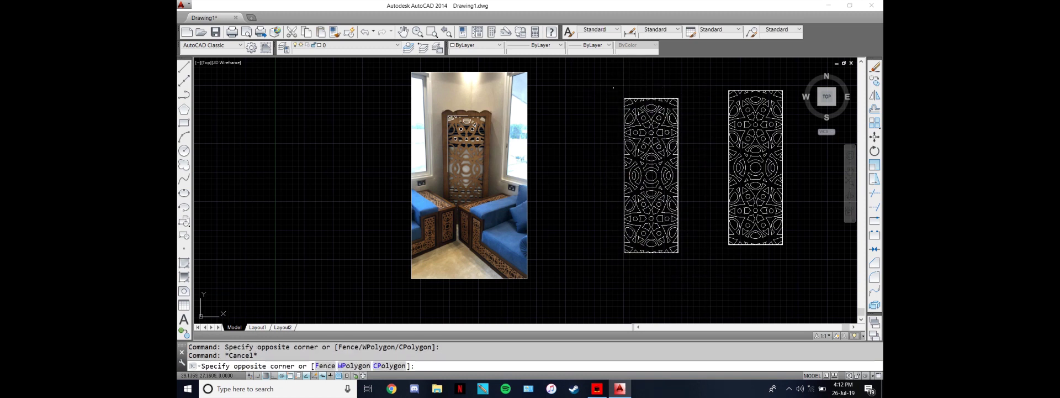
key("Escape")
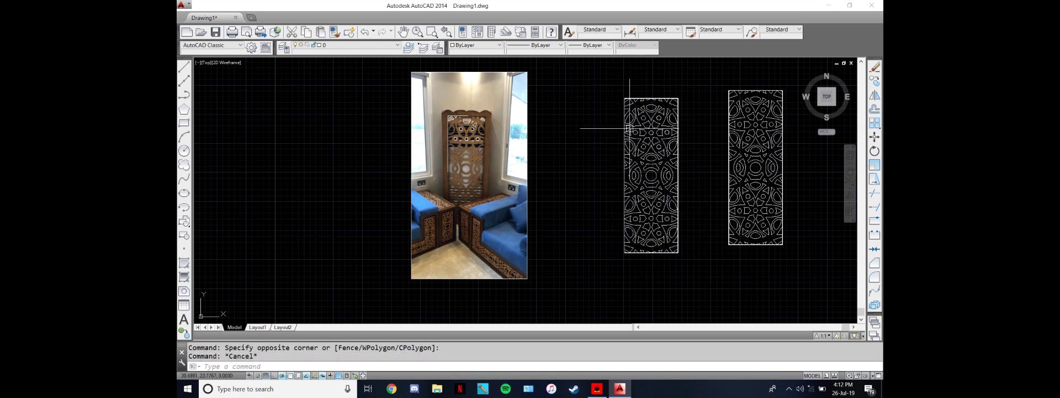
Erase the reference photo with its overlaid objects and the panel drawing farthest from it, keeping the panel in between.
left_click(618, 86)
left_click(667, 193)
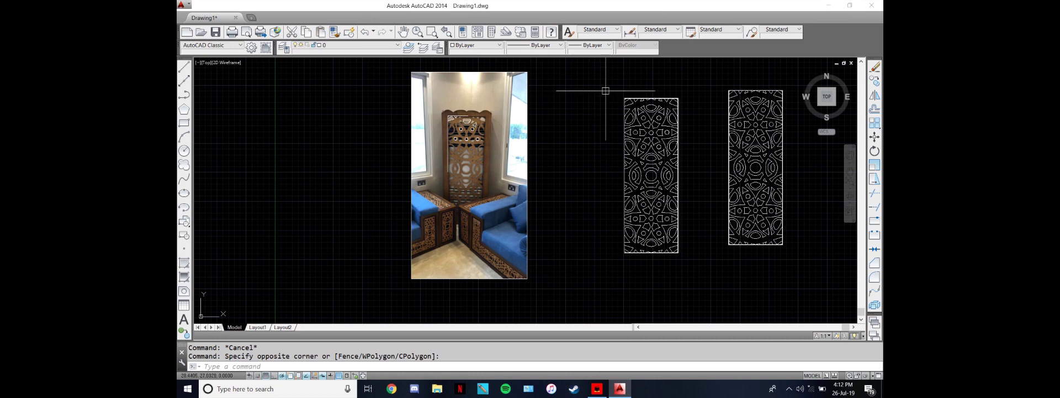
scroll(626, 93, "down", 5)
left_click(607, 180)
left_click(506, 60)
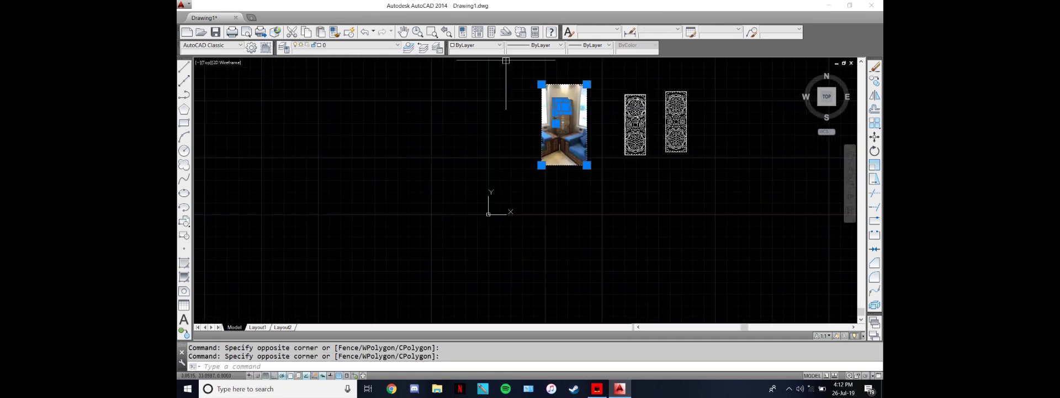
key("Delete")
left_click(774, 166)
left_click(667, 80)
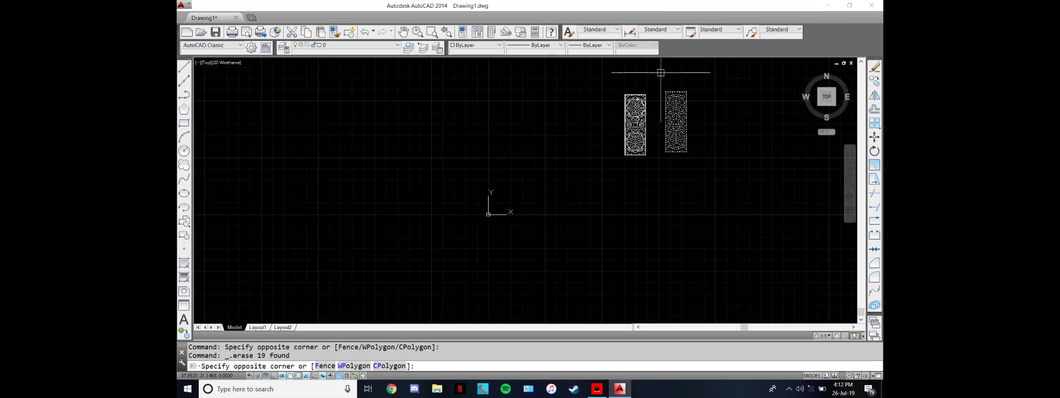
key("Delete")
Start saving the drawing as a new file and choose the personal folder on the Desktop as its location.
scroll(647, 97, "up", 3)
scroll(362, 67, "up", 2)
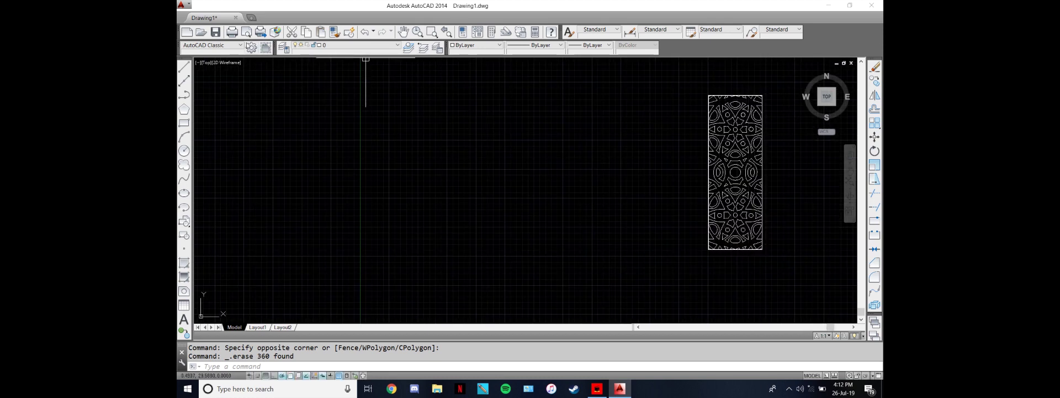
left_click(180, 6)
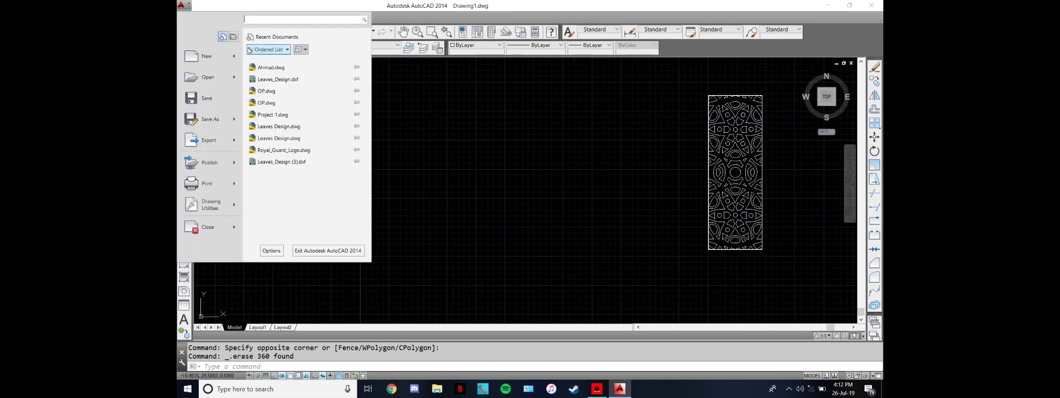
left_click(225, 116)
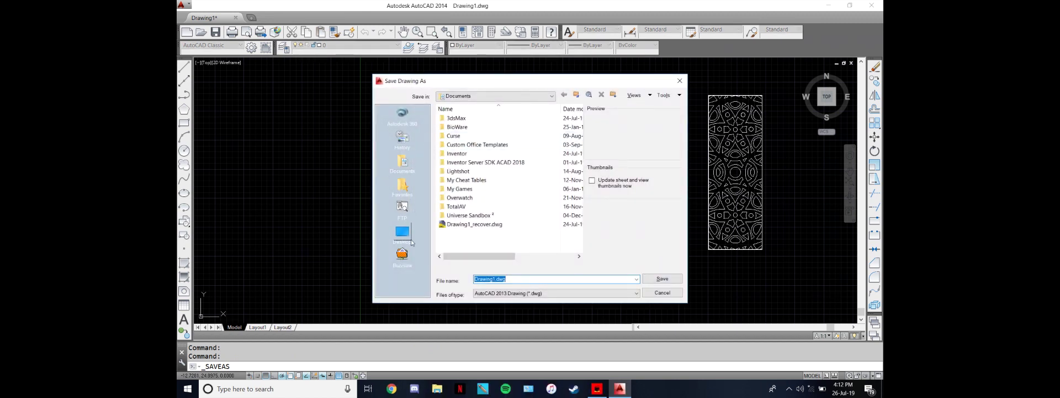
left_click(412, 242)
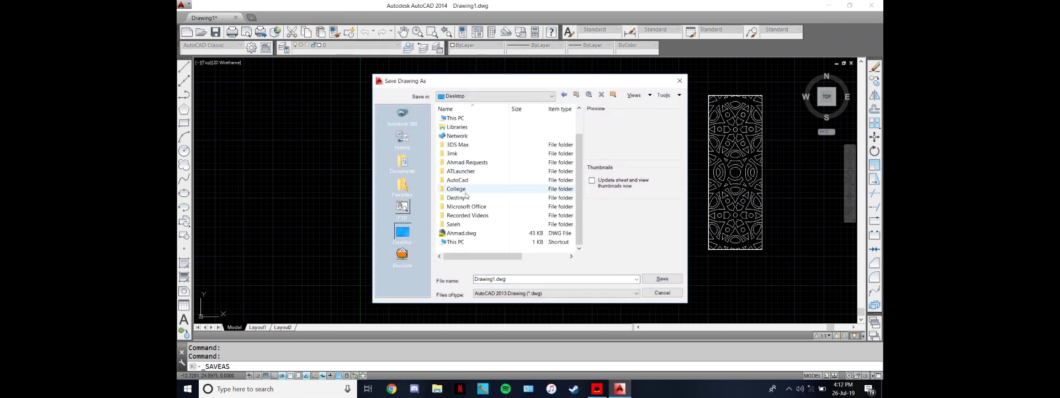
double_click(463, 225)
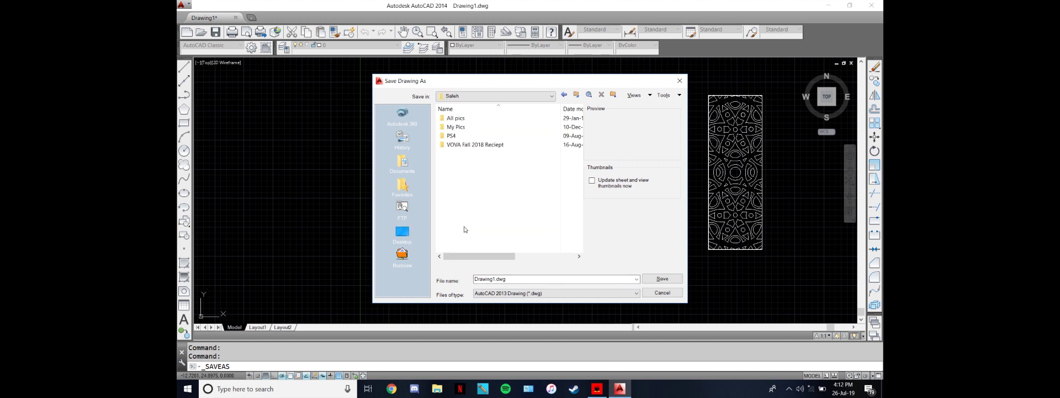
Save the drawing as "Customer 1" in AutoCAD 2000/LT2000 Drawing (*.dwg) format.
left_click(509, 278)
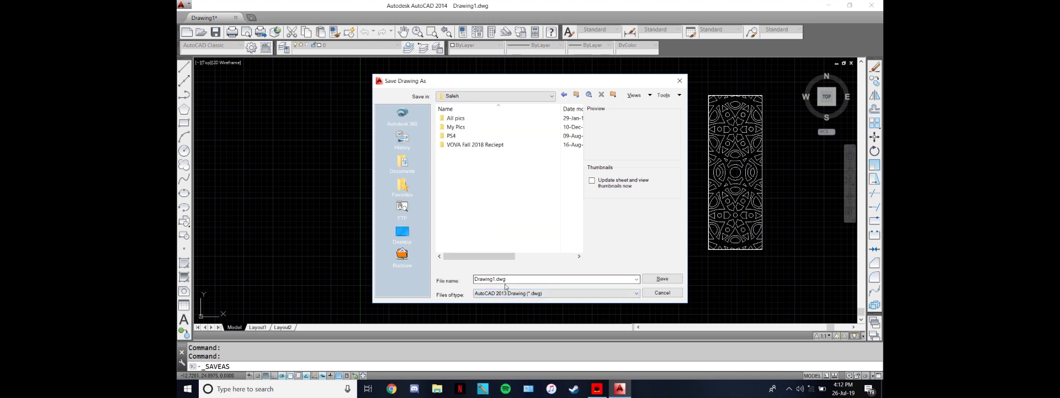
left_click(556, 295)
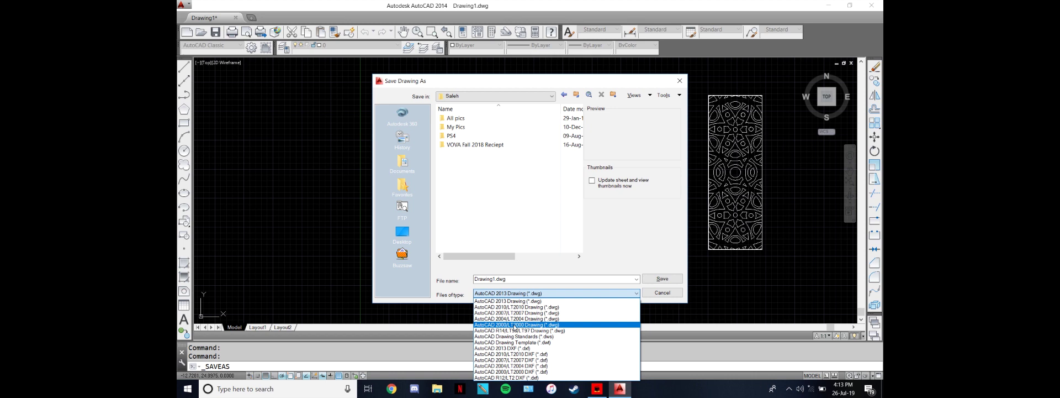
left_click(515, 325)
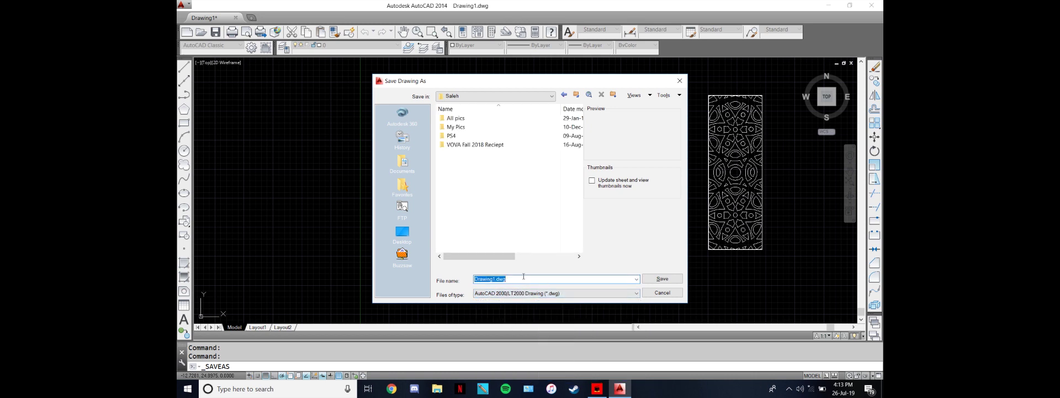
type("Customer 1")
left_click(662, 278)
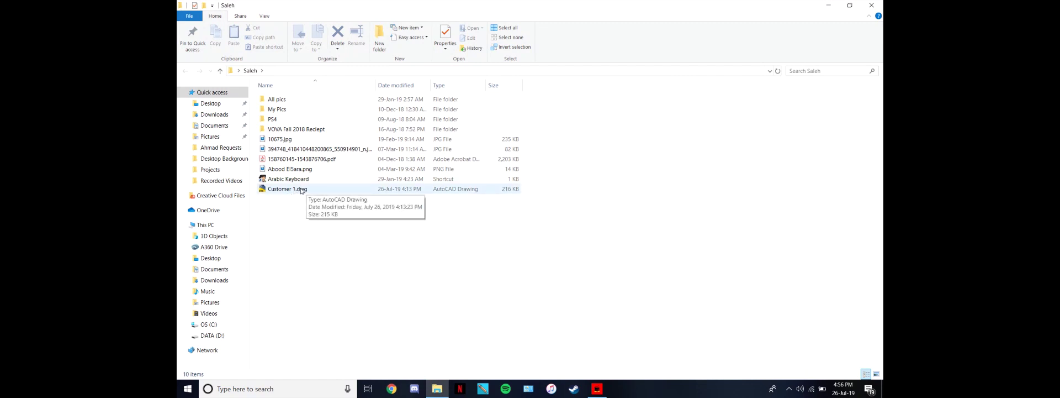
Copy Customer 1.dwg from its folder to the desktop and start ArtCAM Pro in a maximized window.
left_click(298, 189)
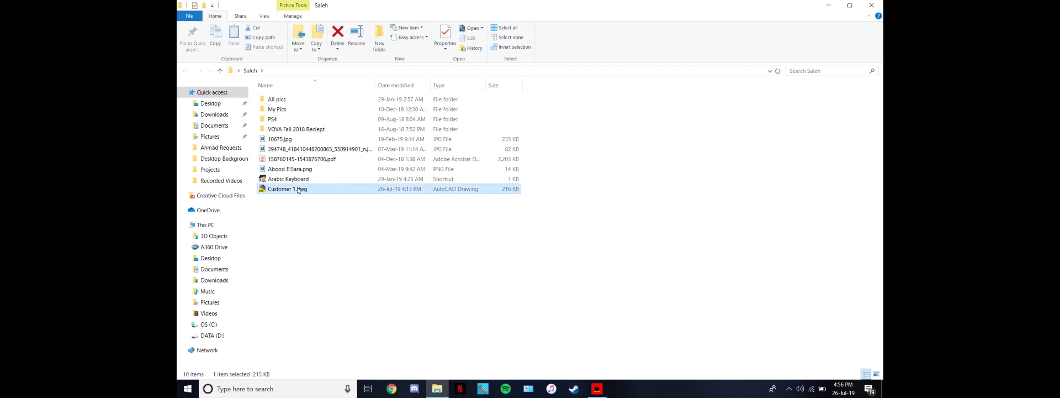
left_click(869, 4)
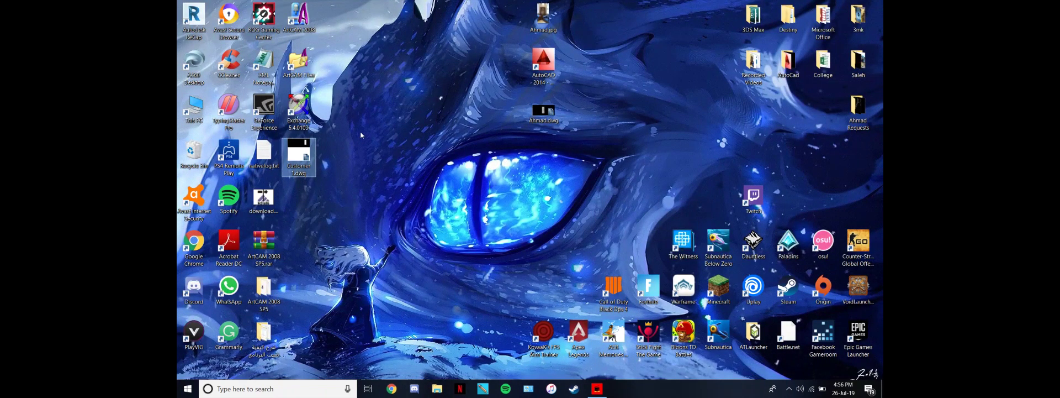
double_click(297, 19)
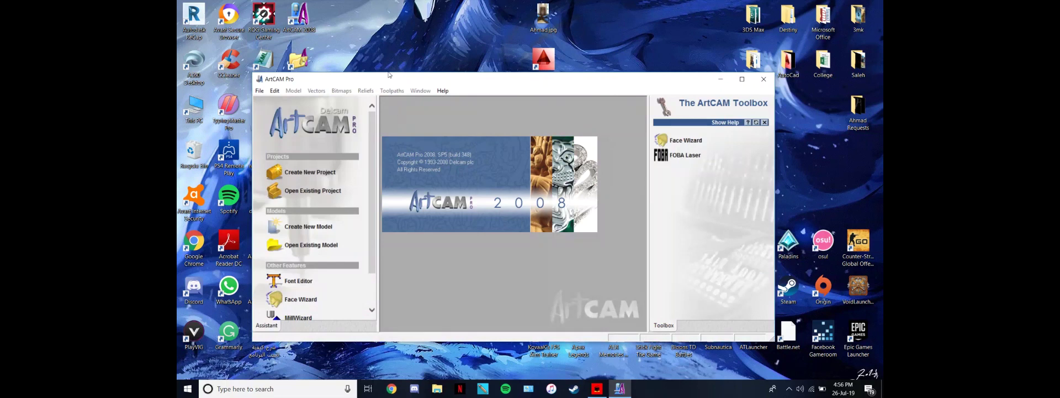
left_click(741, 79)
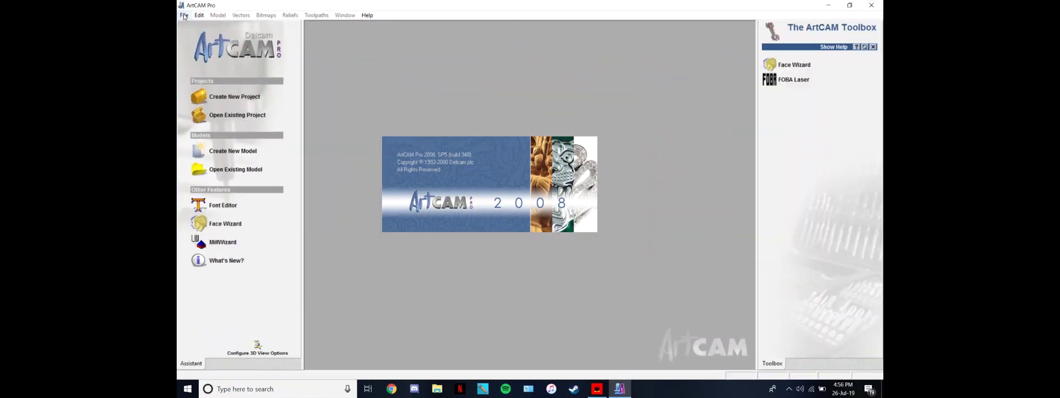
Open Customer 1.dwg from the Desktop, accepting the proposed model size in mm and importing it centred in the page with vectors automatically rejoined.
left_click(184, 15)
left_click(202, 36)
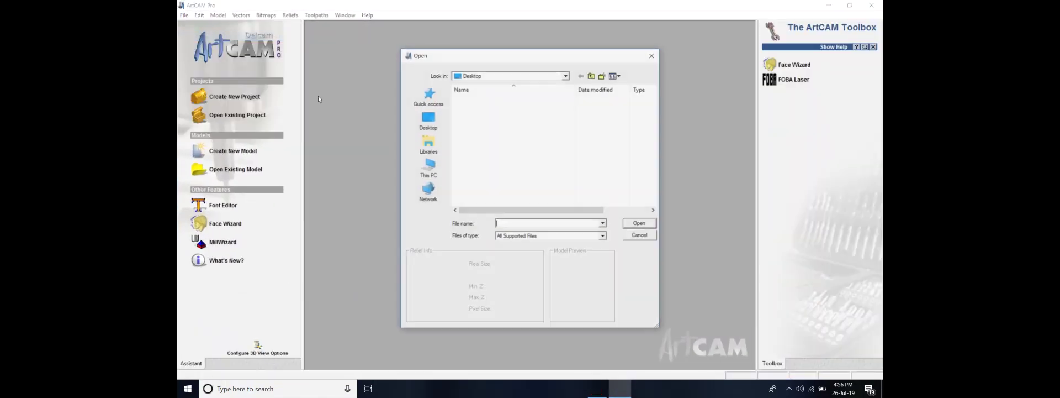
scroll(496, 204, "down", 2)
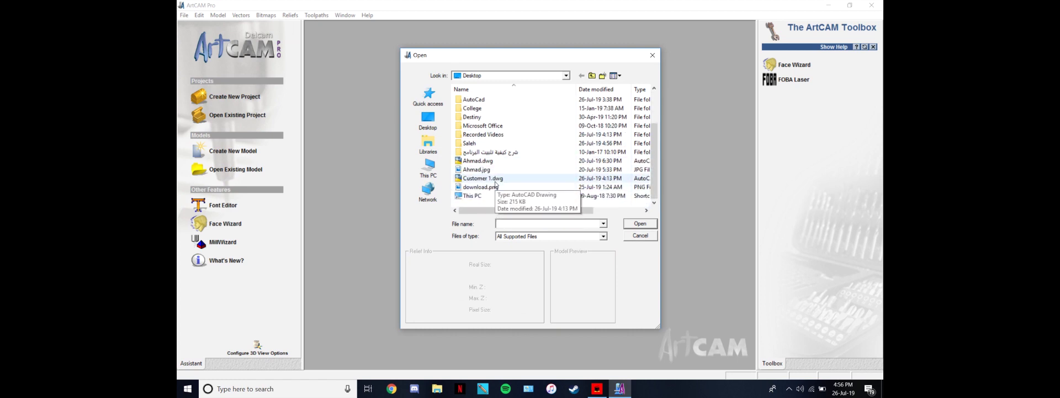
left_click(495, 181)
left_click(640, 224)
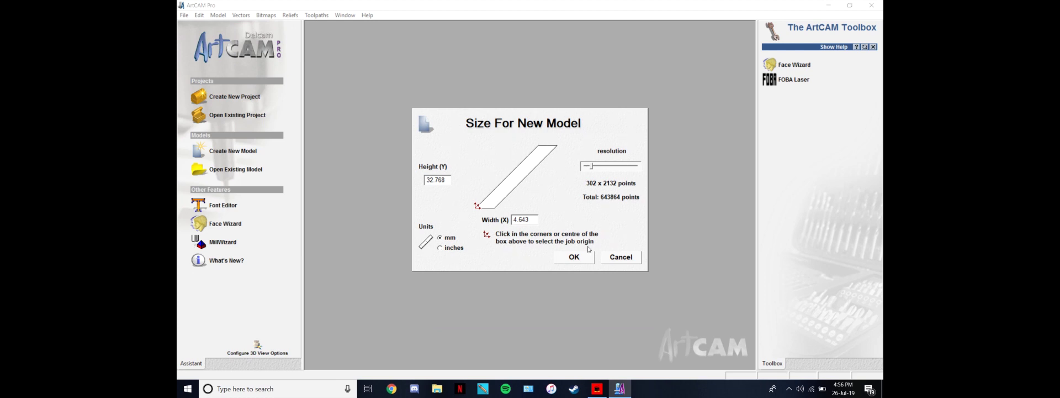
left_click(574, 257)
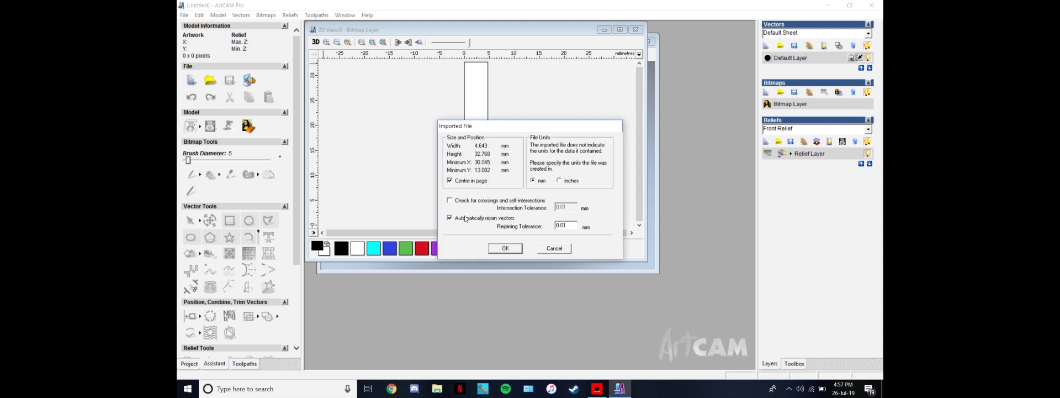
left_click(505, 248)
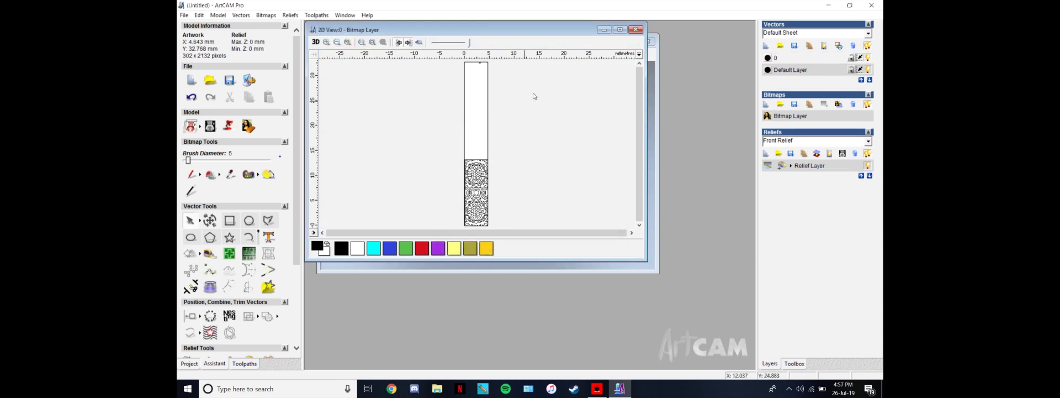
Maximize the 2D view and delete the small stray vector at the upper edge of the page.
left_click(621, 30)
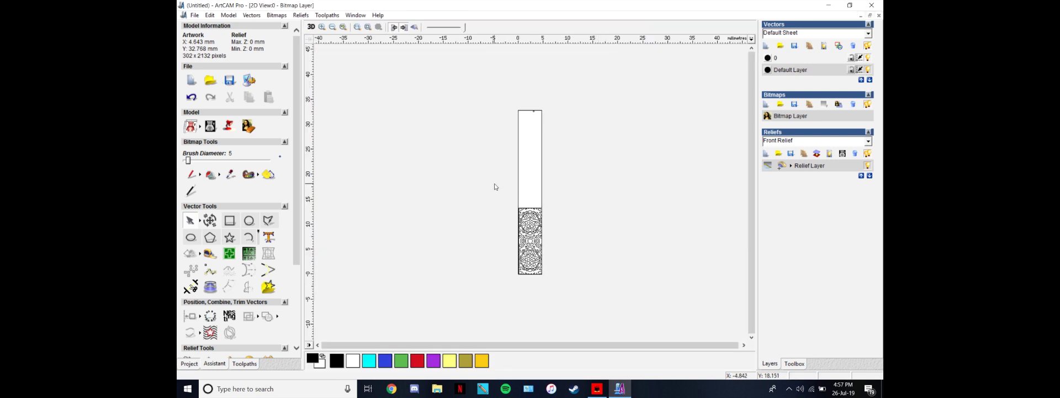
left_click_drag(496, 185, 587, 303)
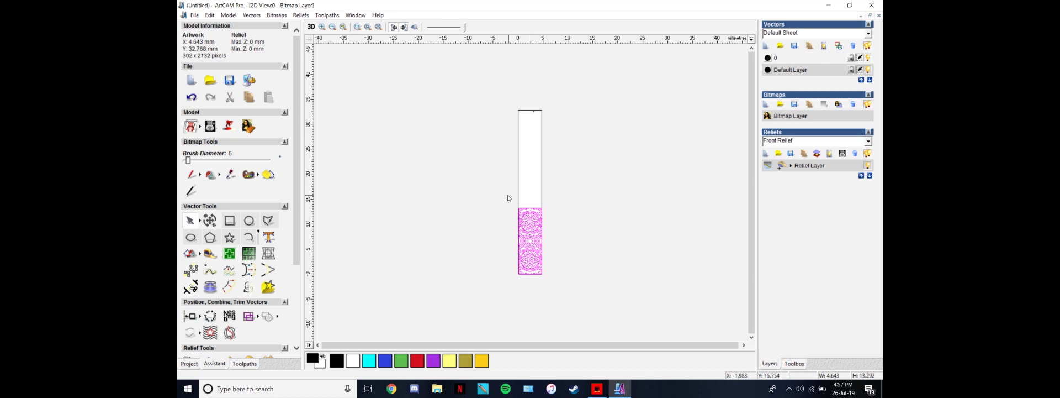
left_click(486, 180)
left_click(533, 111)
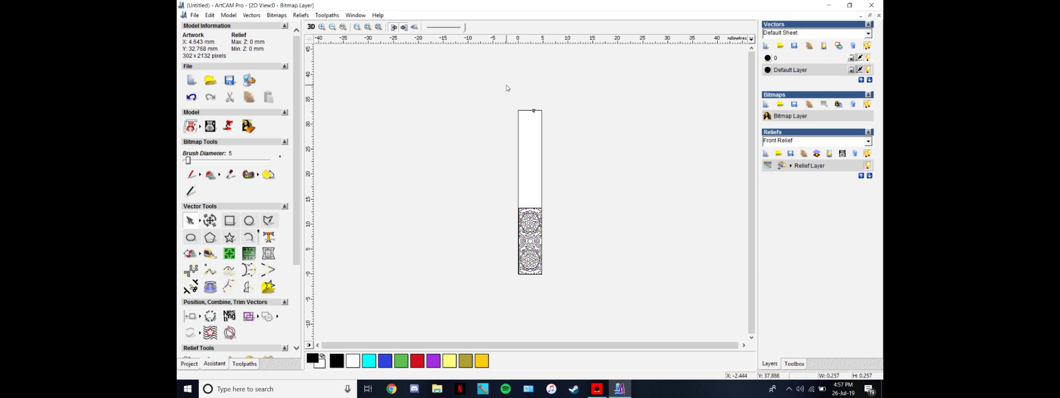
Group all vectors of the panel pattern and move the group into the empty area to the right of the page.
left_click_drag(497, 184, 605, 300)
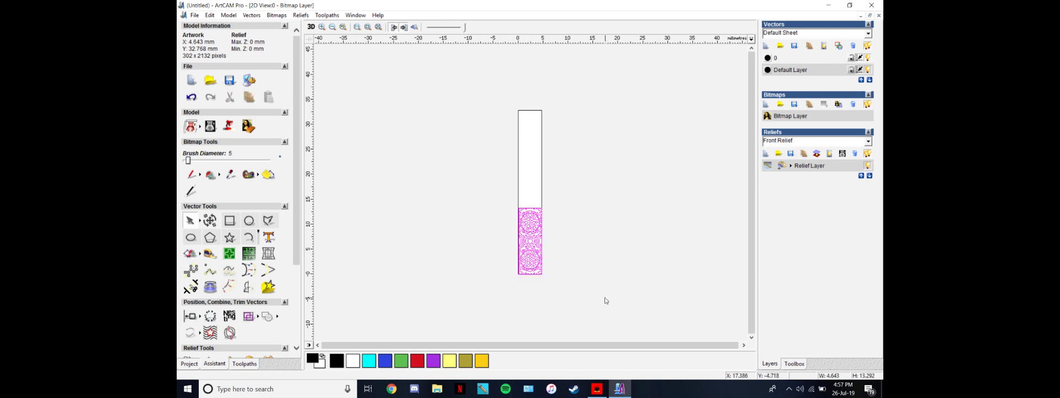
right_click(530, 229)
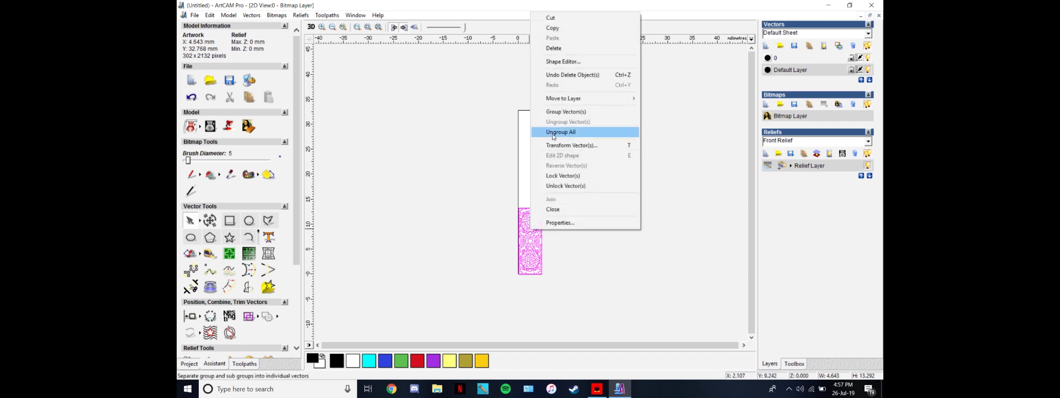
left_click(566, 114)
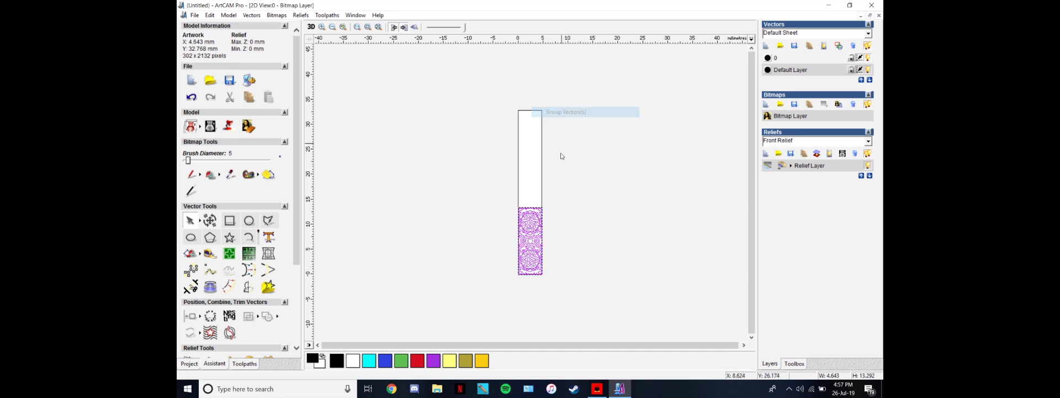
left_click(550, 233)
left_click(548, 229)
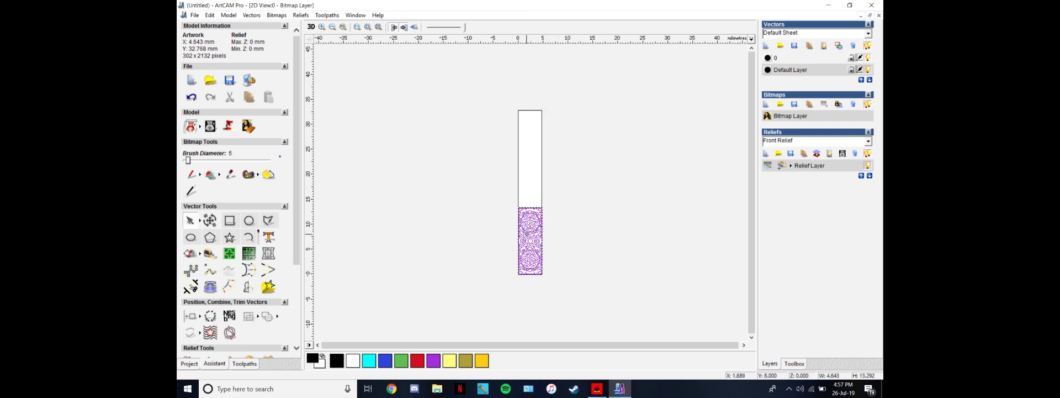
left_click_drag(535, 209, 625, 213)
Resize the grouped pattern to about 419 mm wide and 1200 mm high with width and height linked.
right_click(629, 207)
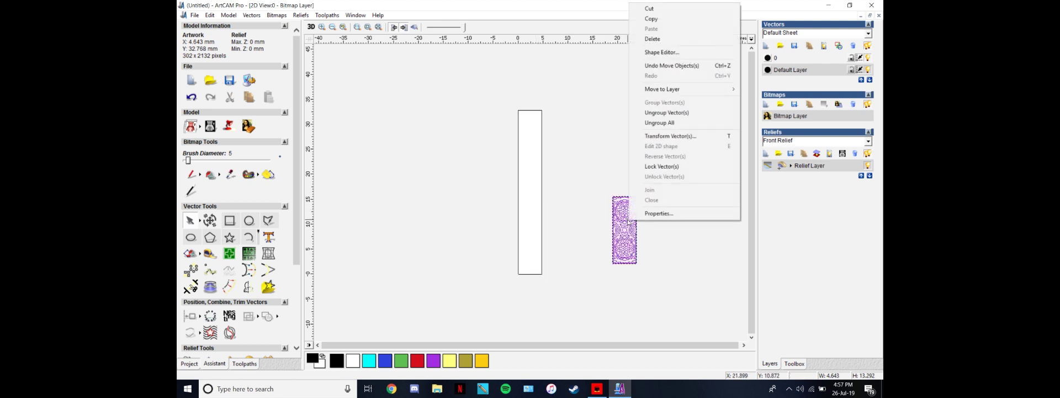
left_click(661, 137)
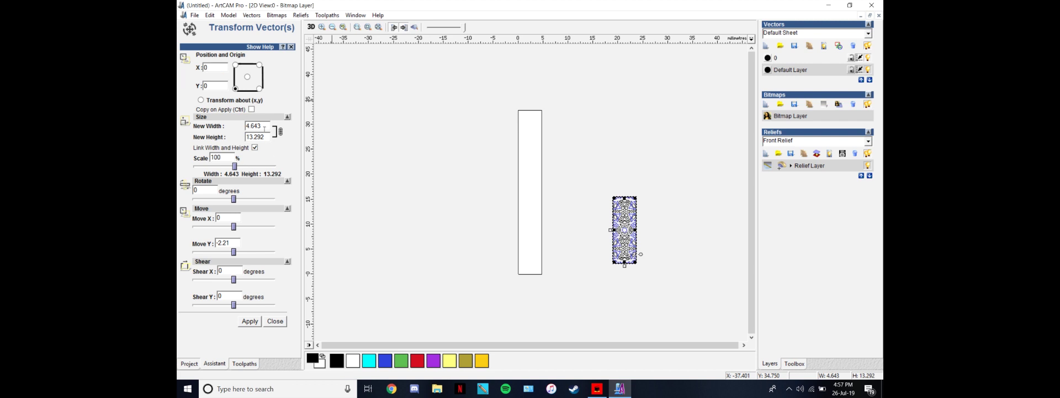
key("Tab")
left_click(249, 321)
scroll(571, 227, "down", 5)
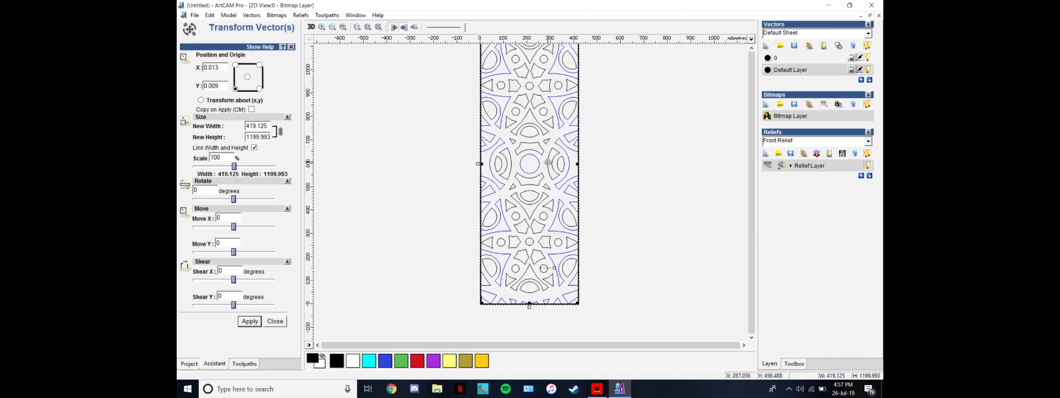
Remove the whole enlarged pattern from the current model.
left_click(648, 189)
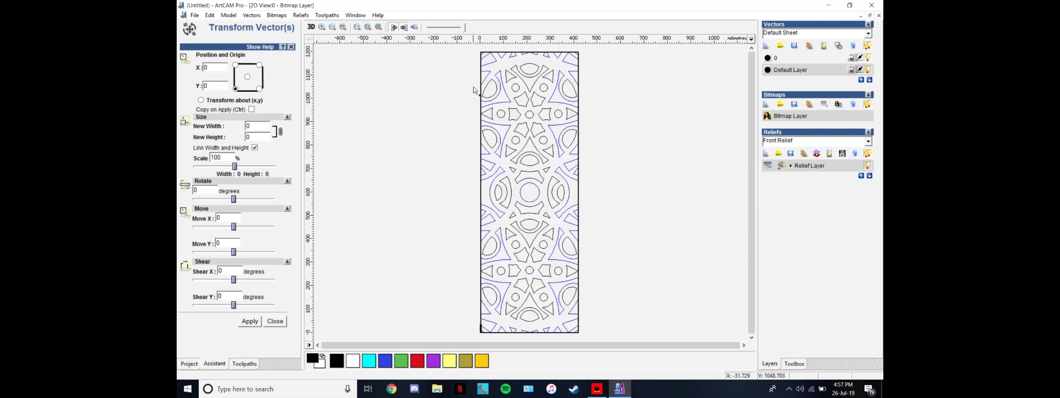
left_click_drag(472, 52, 651, 331)
key("Delete")
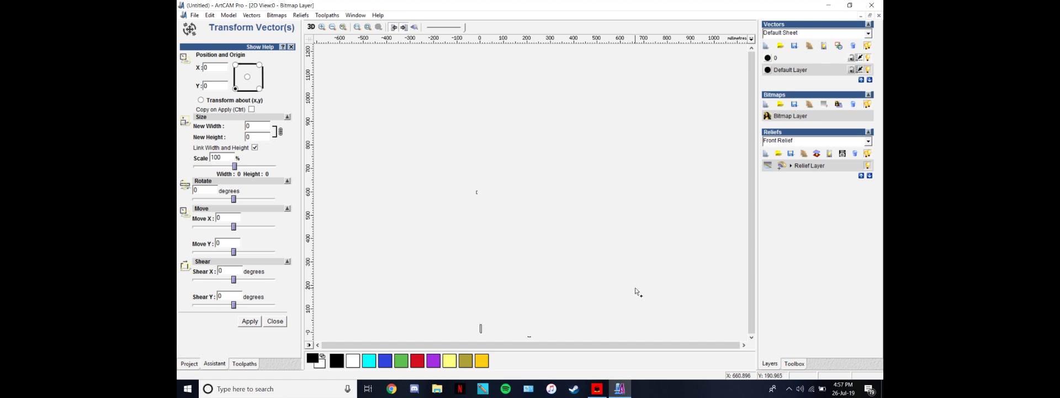
Create a new model 2440 mm high and 1220 mm wide, discarding the changes to the current model.
left_click(195, 17)
mouse_move(212, 26)
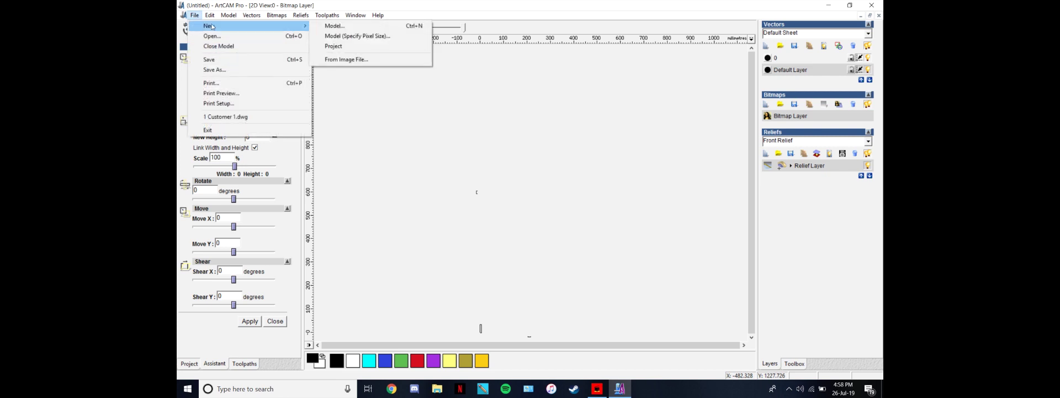
left_click(356, 27)
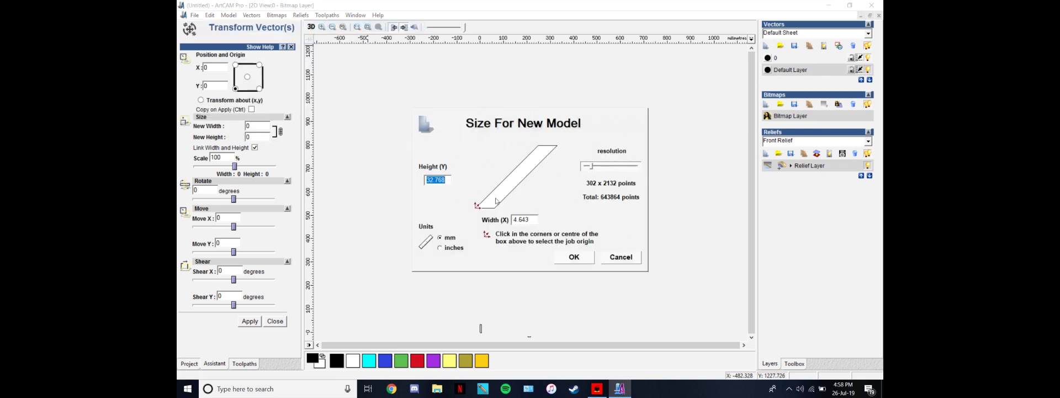
type("24")
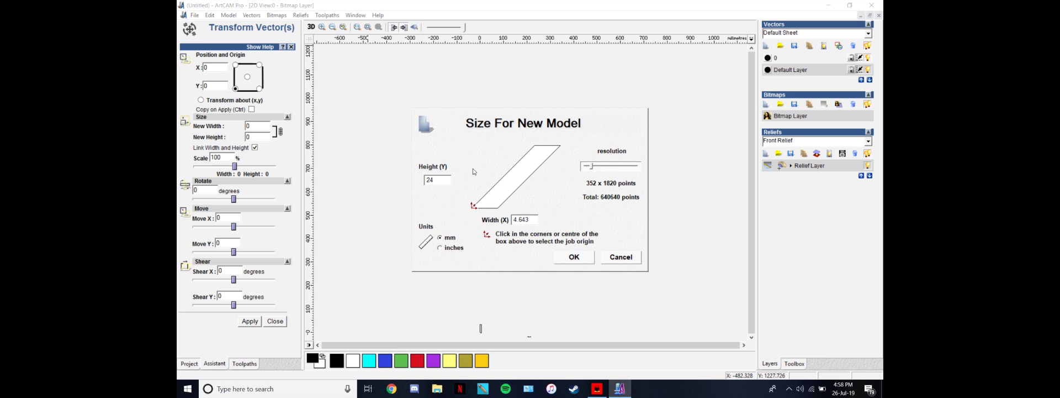
type("40")
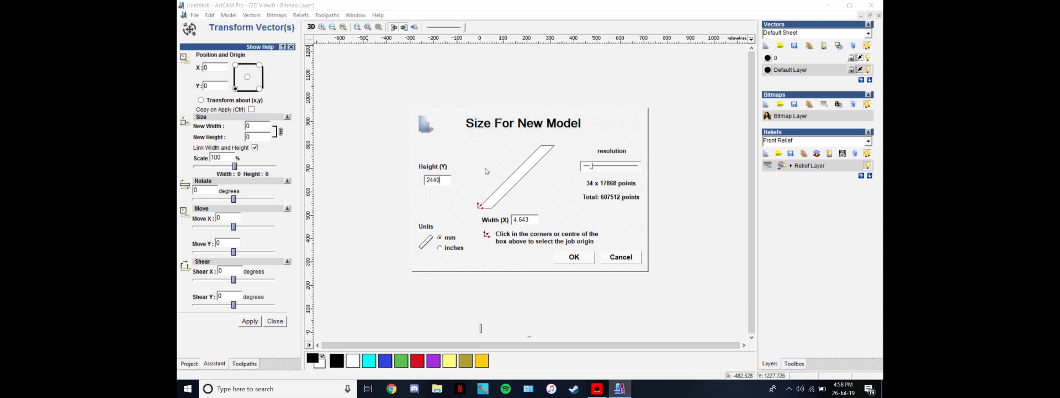
key("Tab")
type("1220")
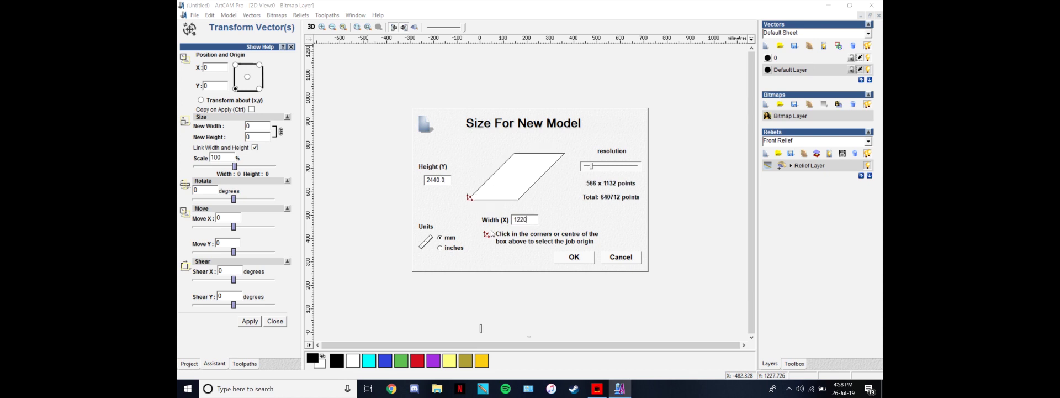
left_click(578, 260)
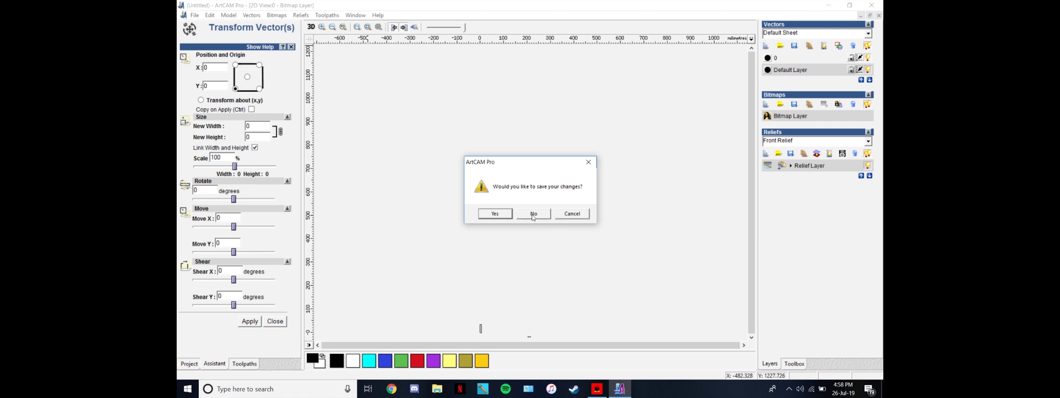
left_click(533, 215)
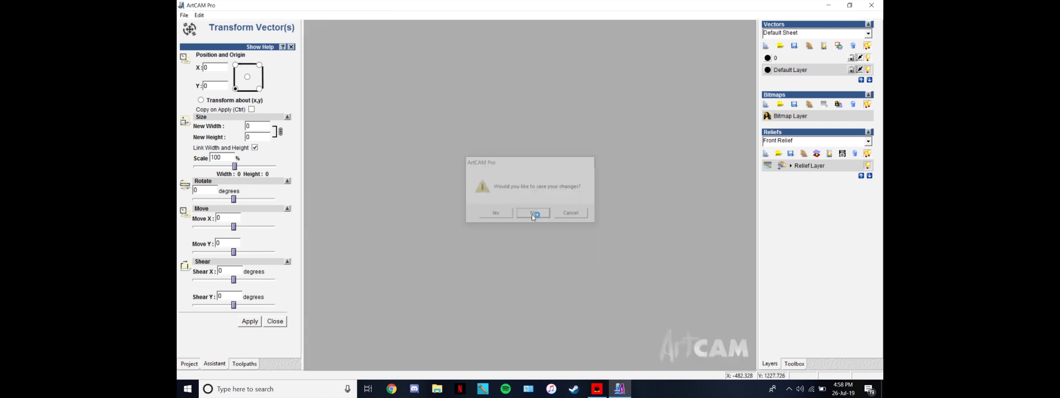
left_click(644, 54)
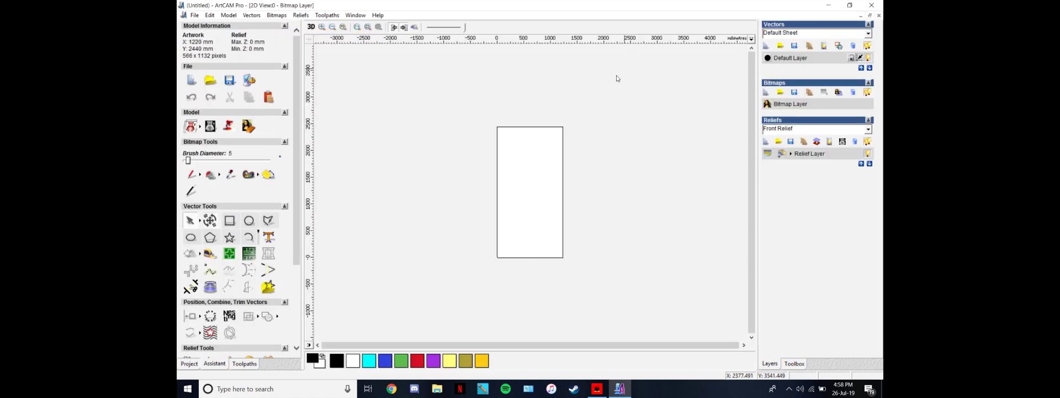
Paste the grouped panel pattern into the new model and keep the full set of vector alignment tools displayed.
key("ctrl+v")
scroll(522, 214, "up", 2)
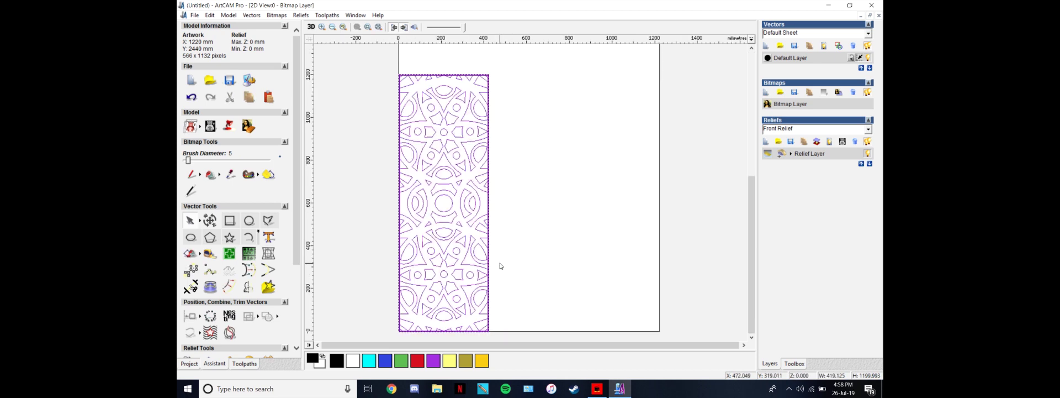
scroll(500, 265, "down", 1)
right_click(489, 217)
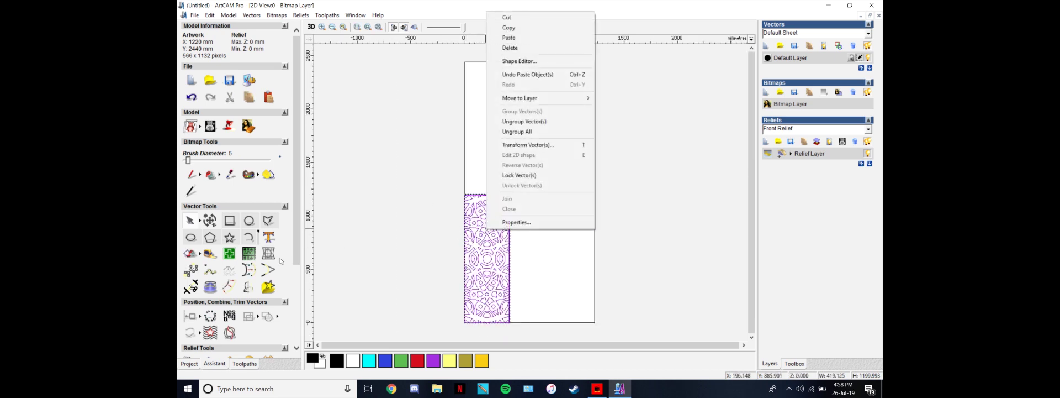
left_click(354, 275)
left_click_drag(426, 175, 560, 332)
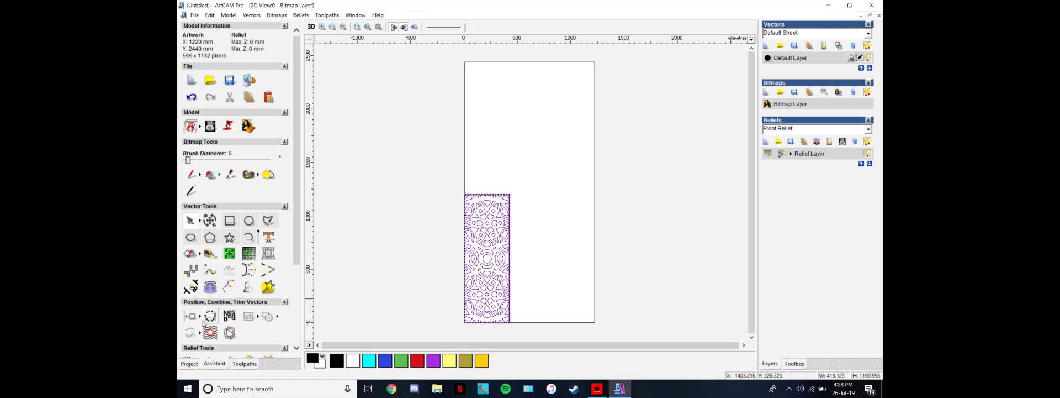
left_click(199, 320)
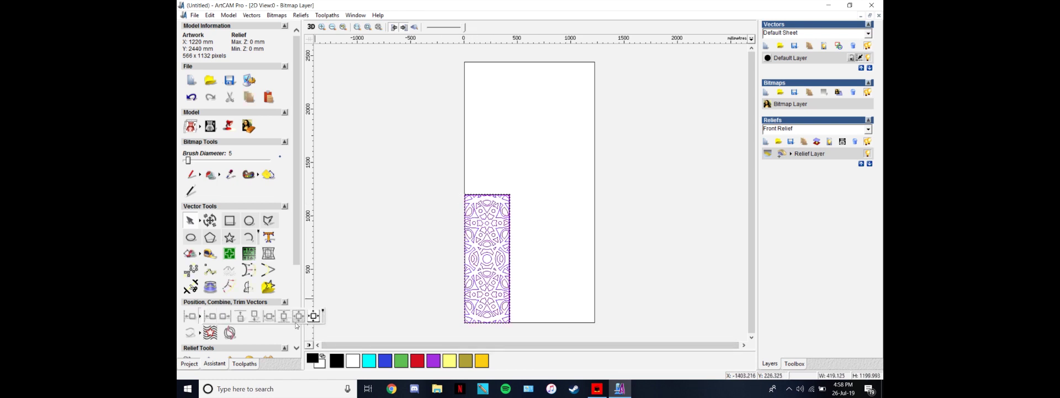
left_click(323, 312)
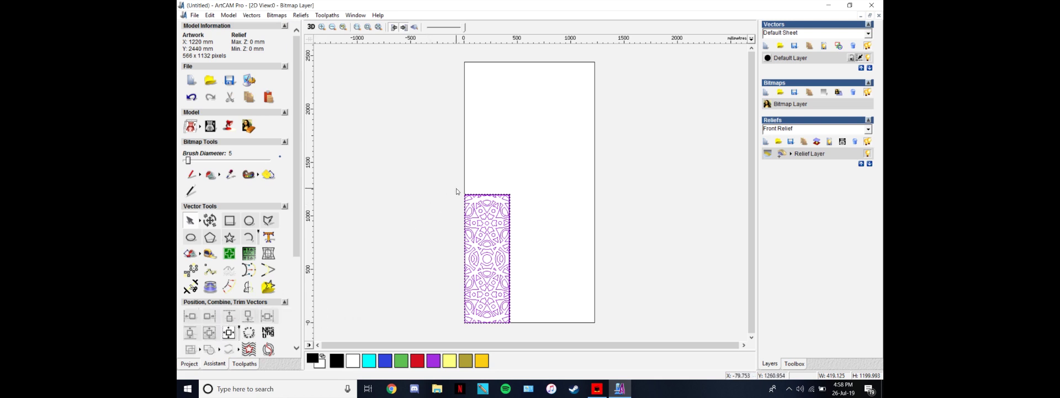
Transform the pattern so its lower-left corner sits at X 0, Y 0 and its height is 1200 mm with linked proportions.
right_click(479, 223)
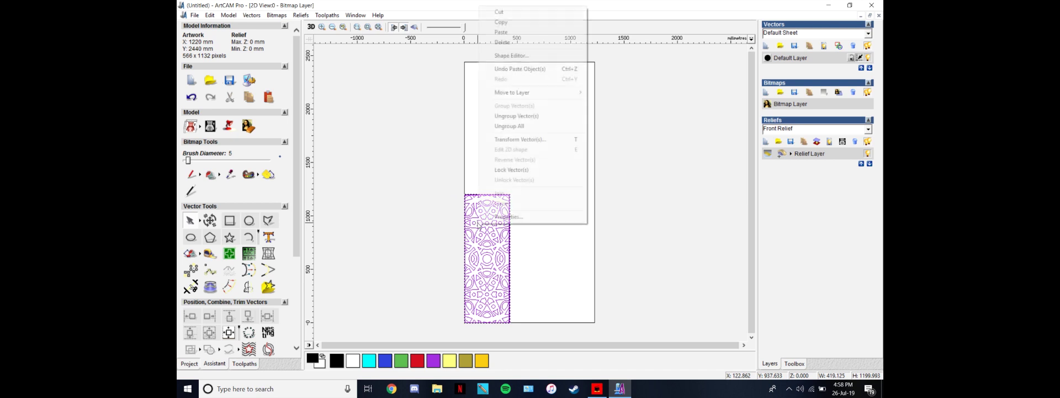
left_click(516, 139)
left_click(235, 89)
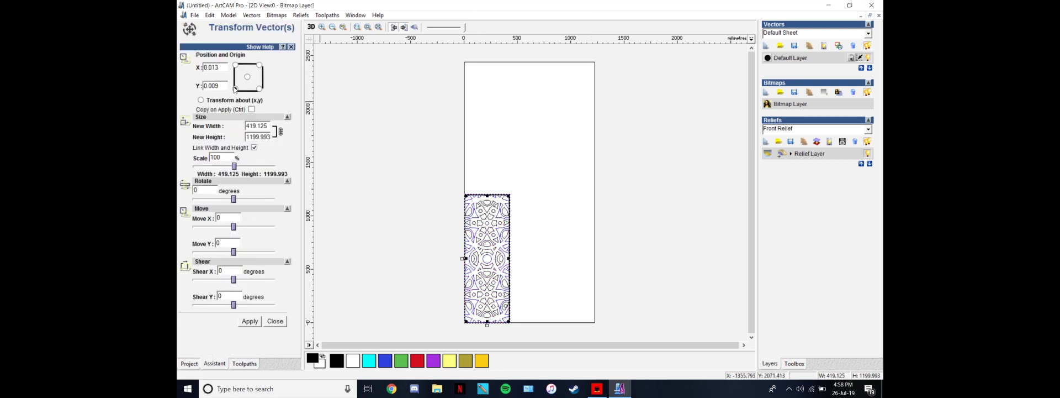
left_click_drag(210, 86, 190, 92)
type("0")
left_click_drag(219, 68, 192, 70)
type("0")
double_click(264, 136)
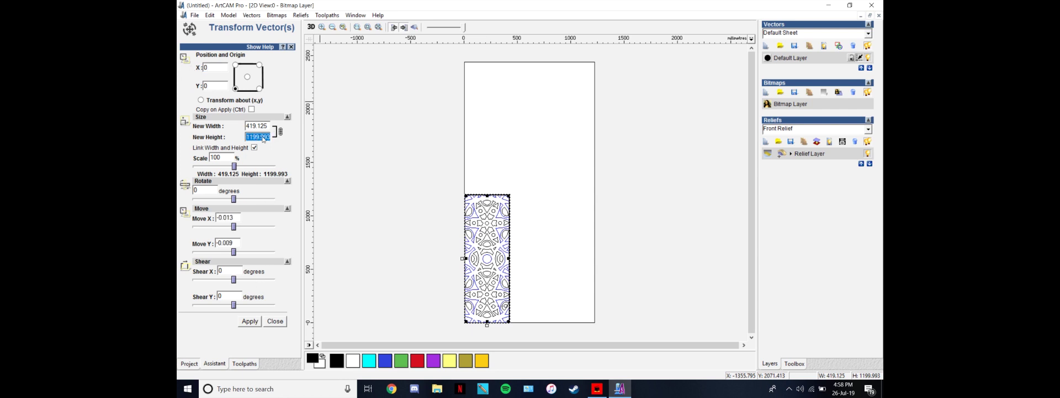
type("1200")
left_click(291, 268)
left_click(254, 322)
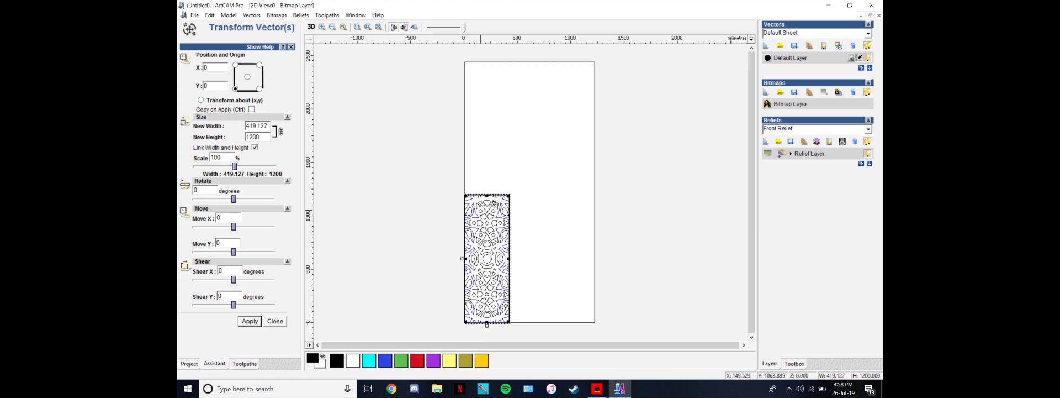
key("Escape")
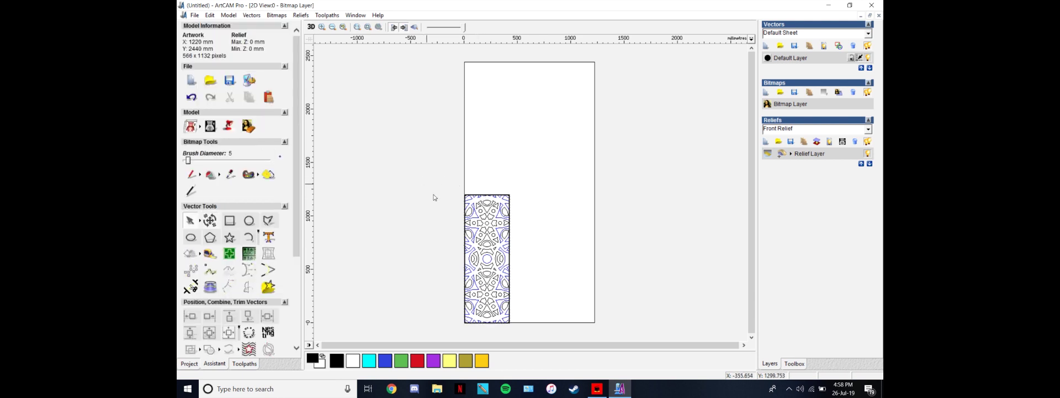
Ungroup all vectors of the placed panel pattern and deselect them.
left_click_drag(430, 187, 554, 325)
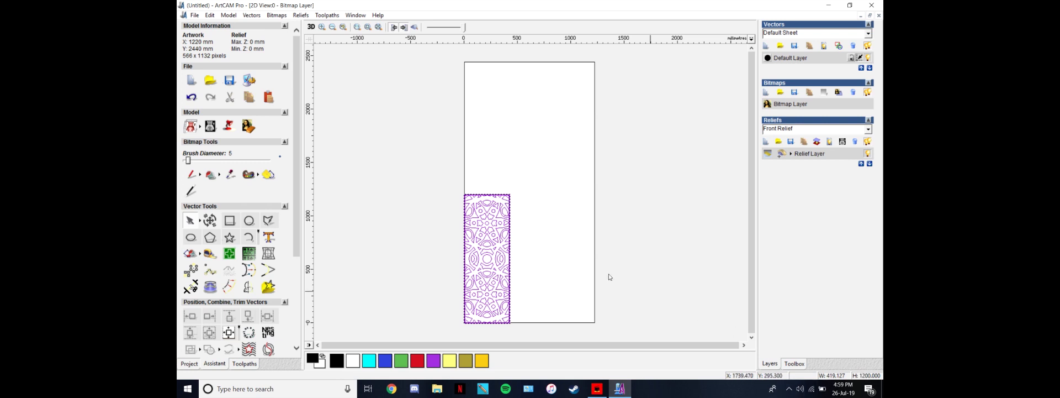
left_click(521, 238)
scroll(498, 232, "down", 1)
scroll(500, 241, "up", 2)
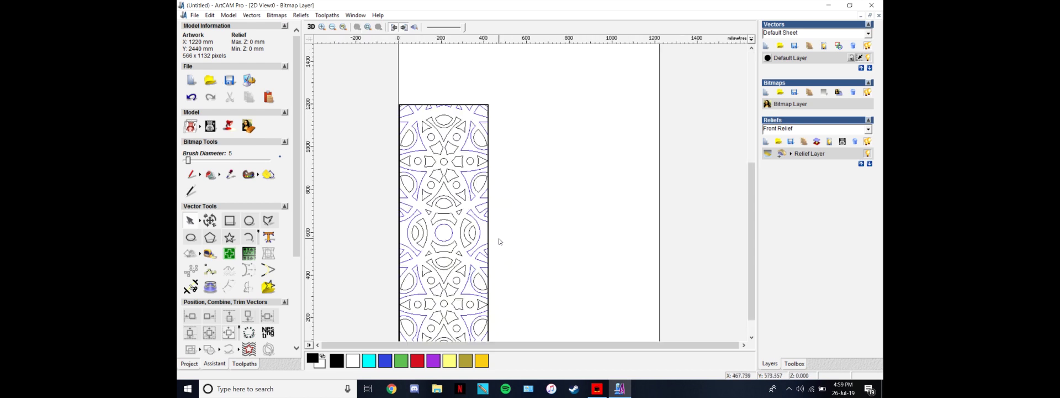
scroll(500, 242, "up", 1)
right_click(457, 169)
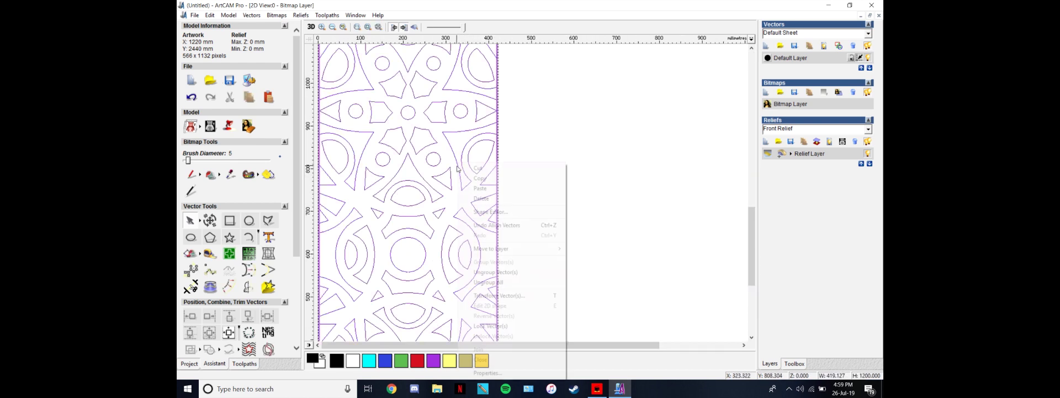
left_click(488, 282)
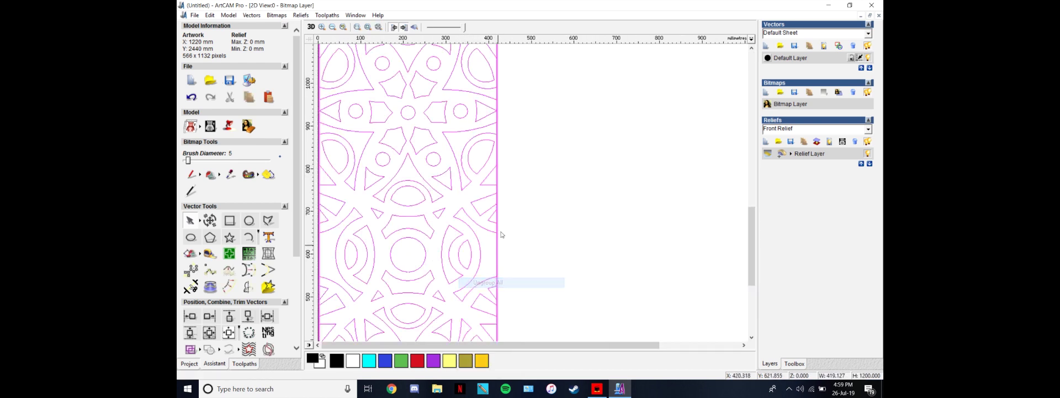
left_click(502, 235)
scroll(520, 197, "down", 1)
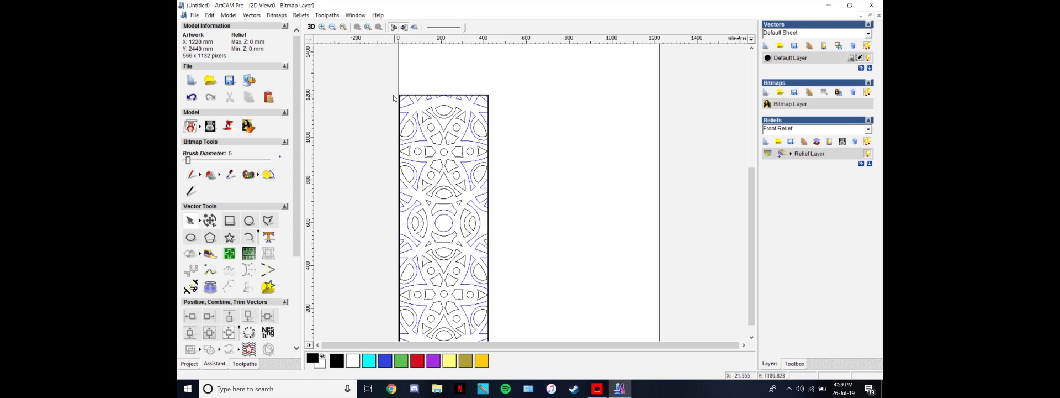
scroll(493, 181, "down", 2)
left_click_drag(473, 185, 555, 296)
right_click(505, 223)
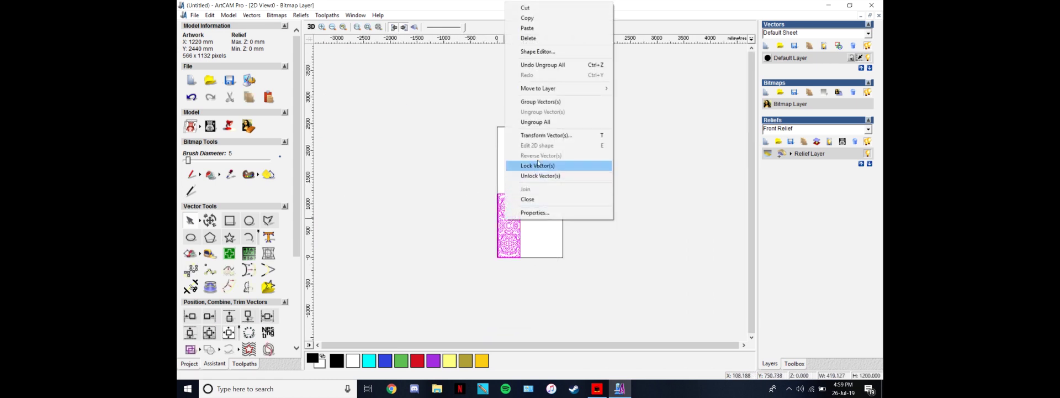
left_click(538, 135)
scroll(524, 197, "up", 2)
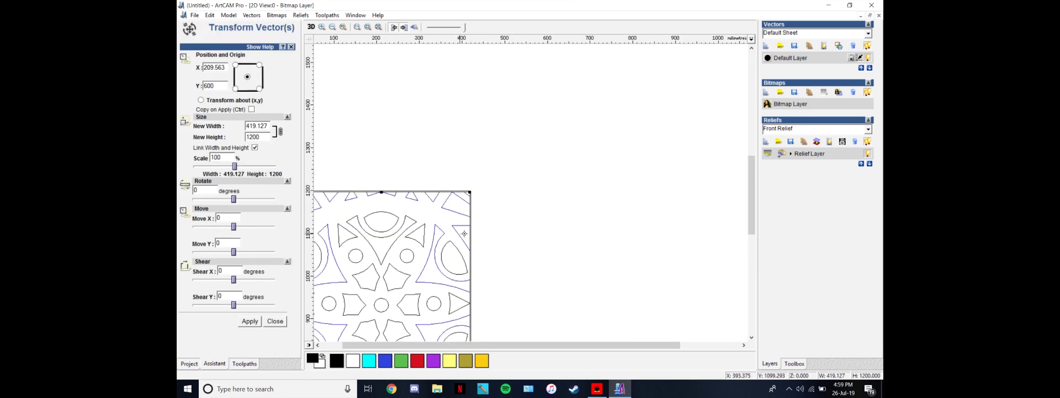
key("Escape")
left_click(512, 243)
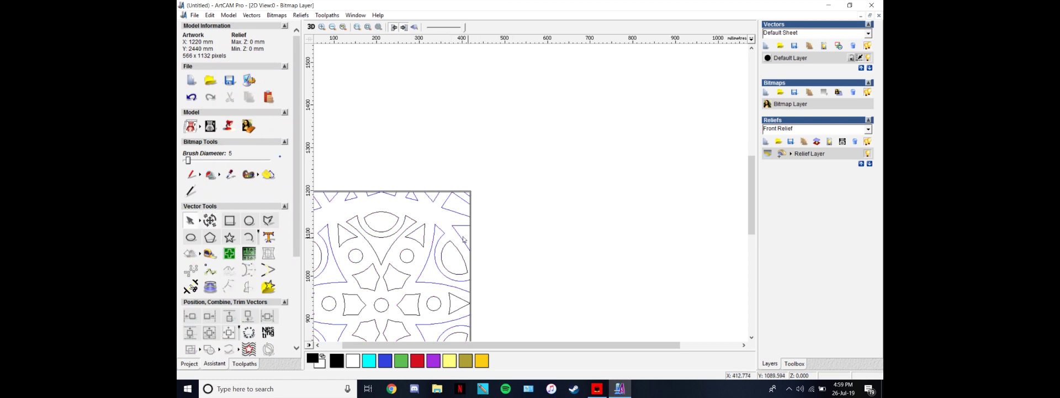
Select the small curved triangle near the pattern's upper-right corner and look through the 2D profiling toolpath settings without creating one.
scroll(470, 224, "up", 1)
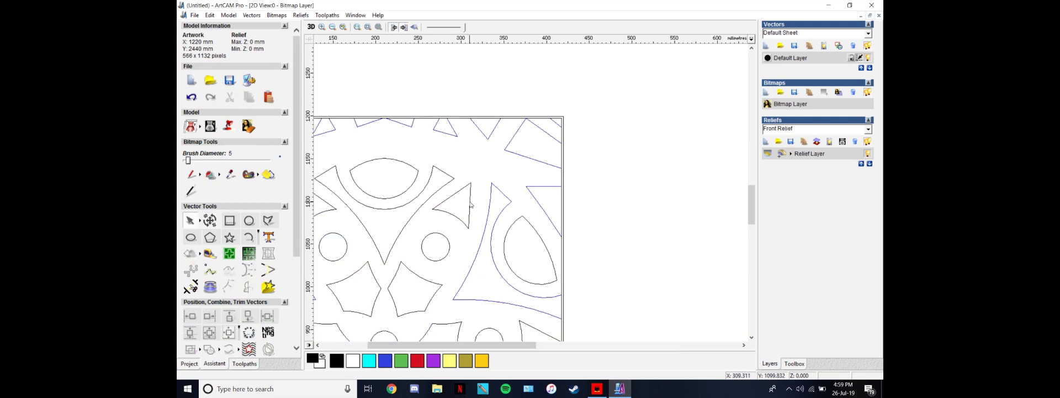
left_click(470, 223)
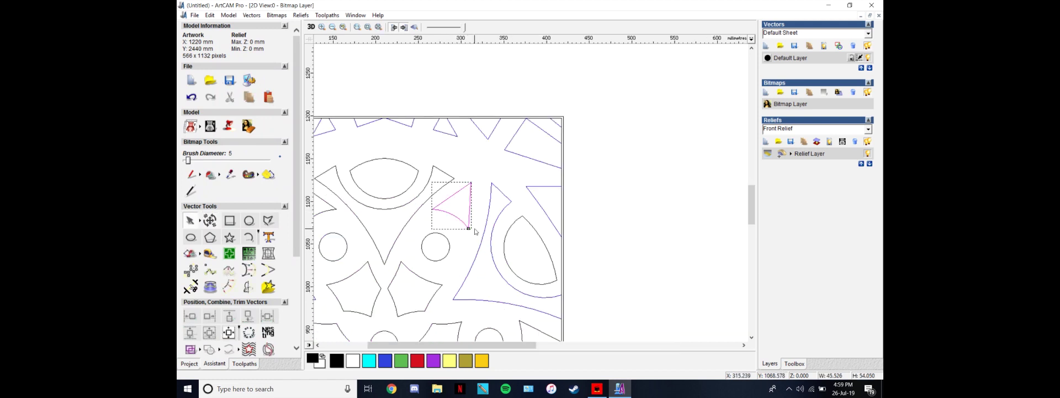
left_click(246, 363)
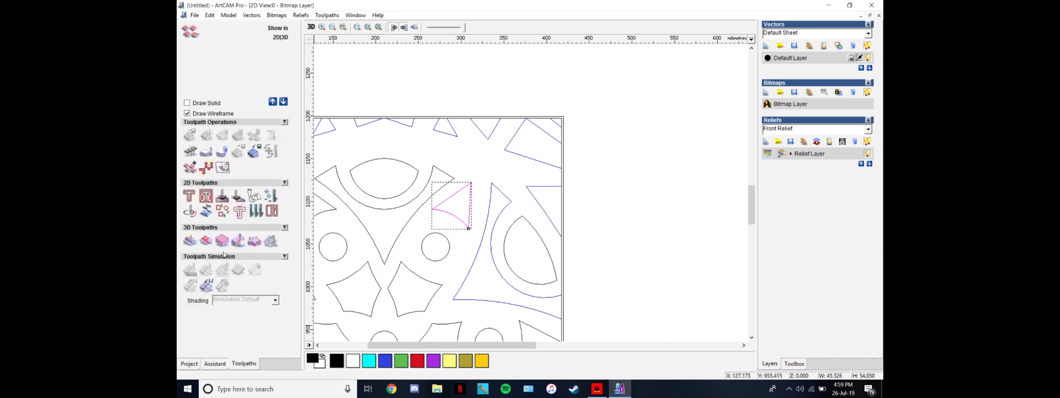
left_click(189, 195)
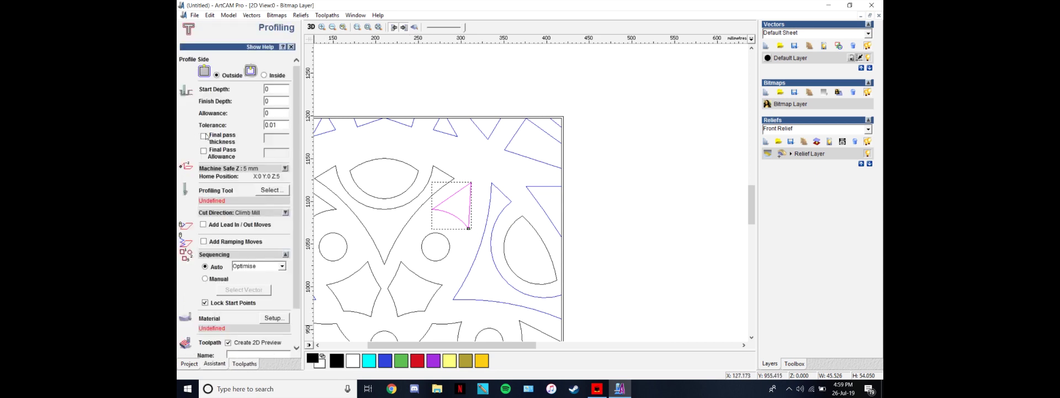
left_click(272, 101)
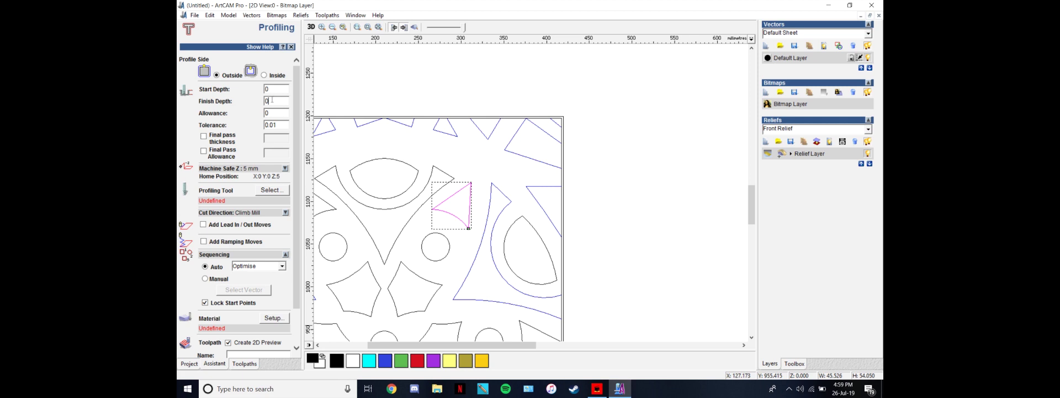
scroll(285, 334, "down", 2)
left_click(275, 344)
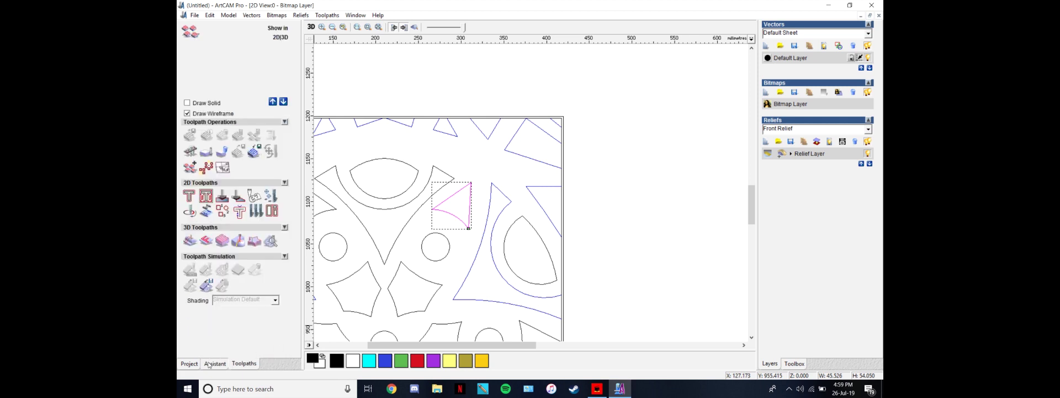
left_click(213, 363)
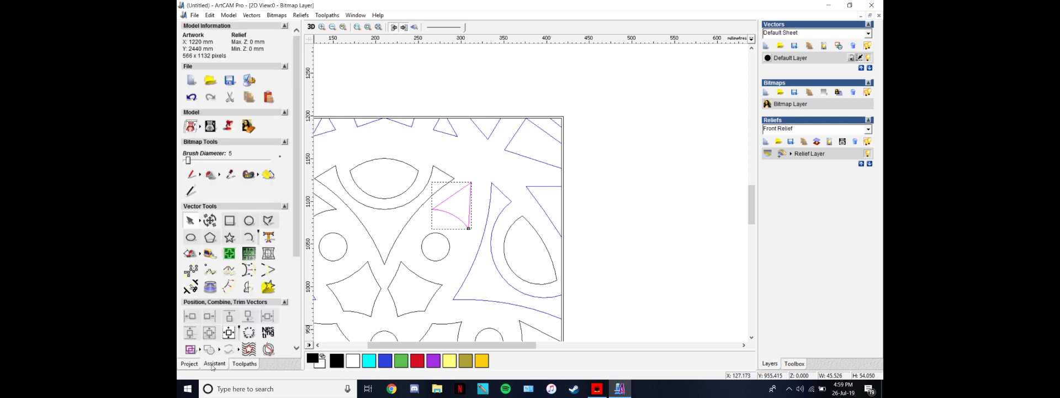
Start a 2D profiling toolpath on the selected curved triangle, cutting inside the vector to a finish depth of 8 mm.
left_click(244, 363)
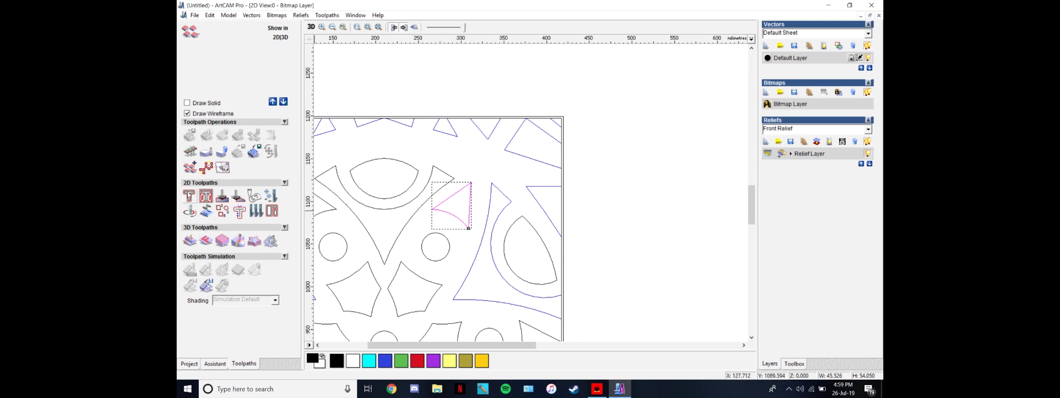
left_click(189, 196)
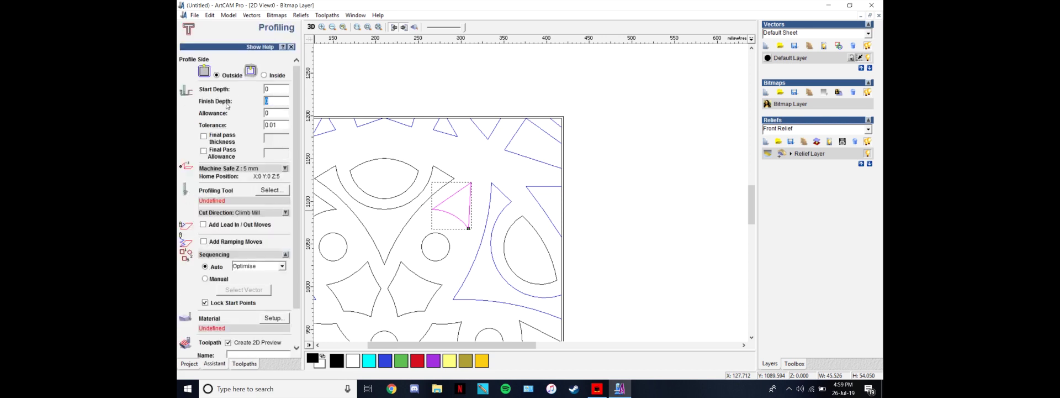
type("8")
left_click(275, 88)
left_click(265, 76)
Edit the 5 mm wood-or-plastic end mill in the tool database to a 4 mm diameter with rates in mm/min.
left_click(272, 190)
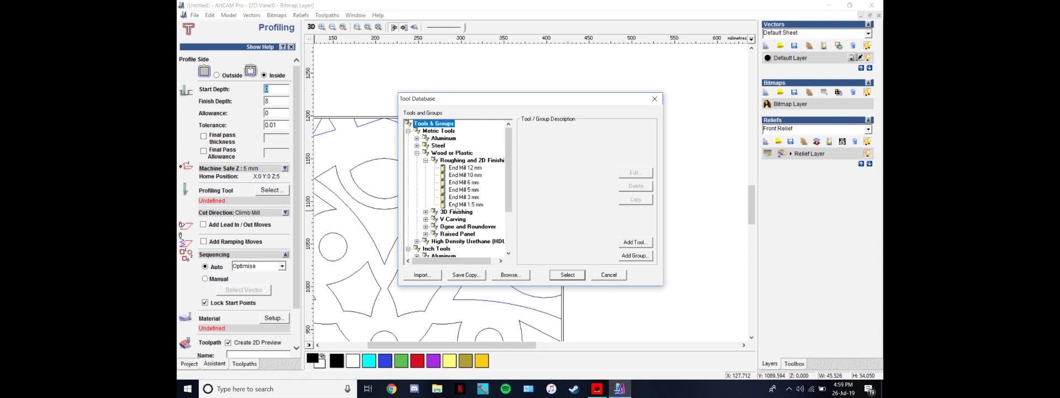
left_click(460, 190)
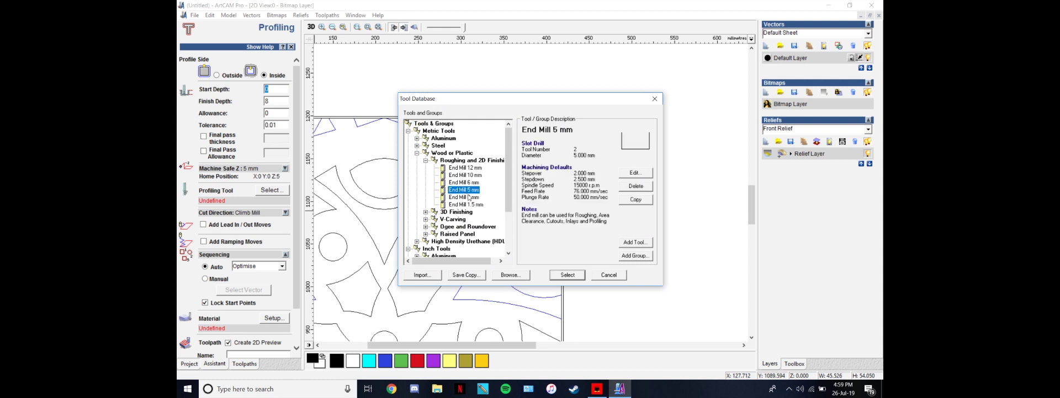
left_click(635, 173)
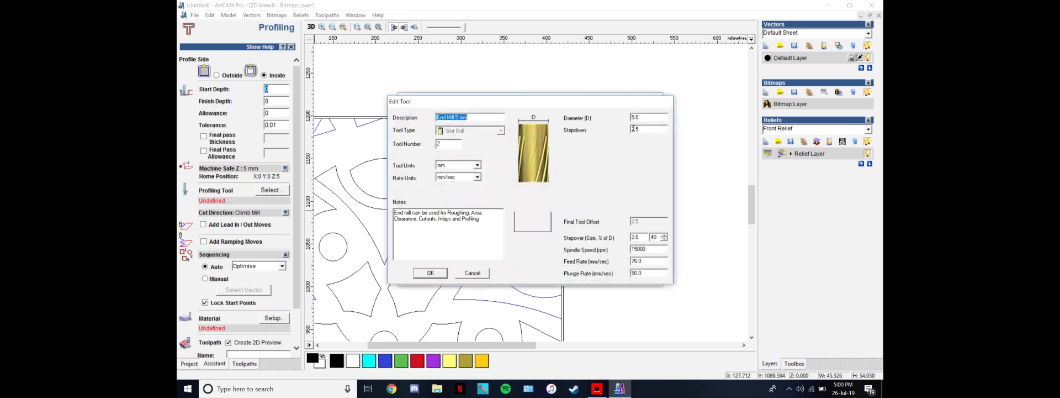
type("4")
double_click(449, 142)
left_click(477, 177)
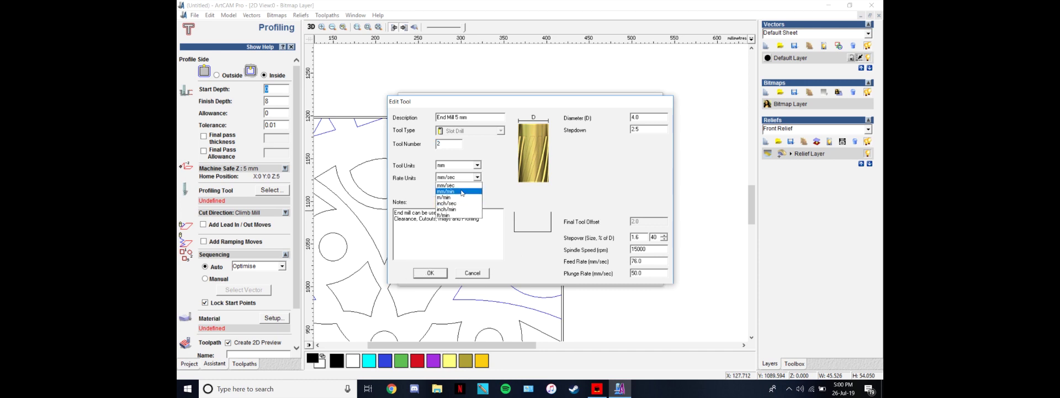
left_click(463, 191)
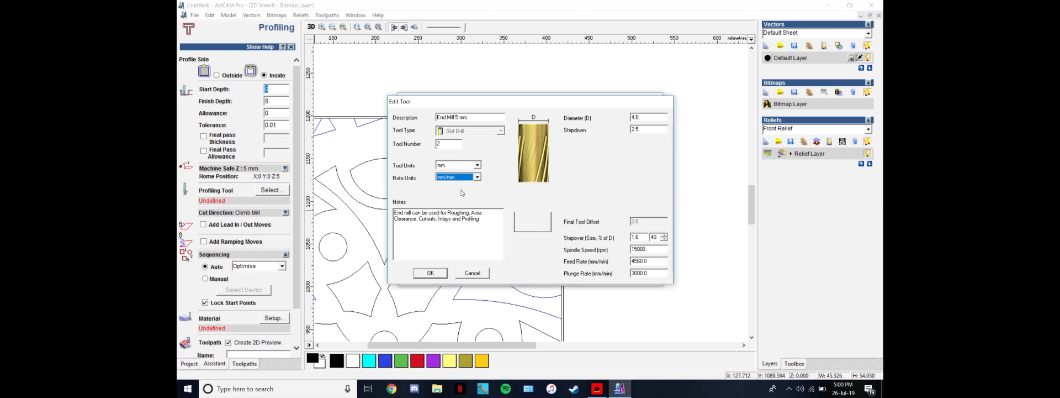
left_click(437, 169)
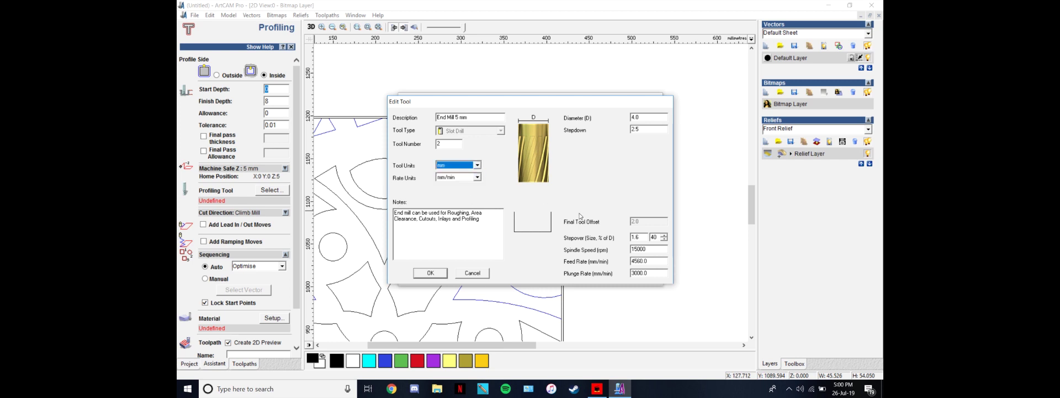
left_click(431, 273)
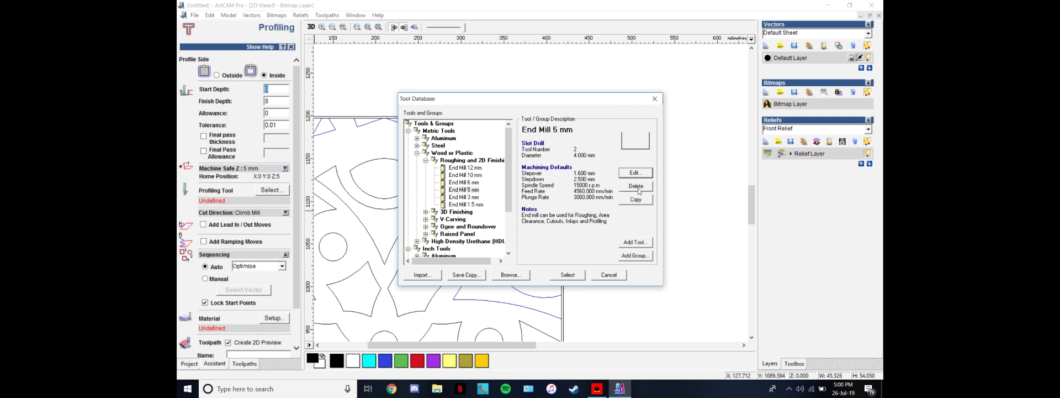
Rename the edited tool's description to End Mill 4 mm and choose it as the profiling tool.
left_click(636, 172)
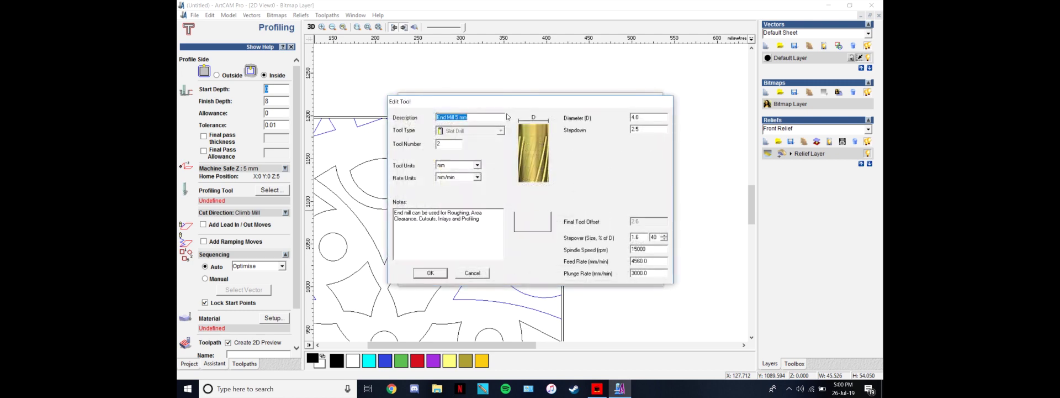
left_click(456, 116)
type("4")
left_click(439, 274)
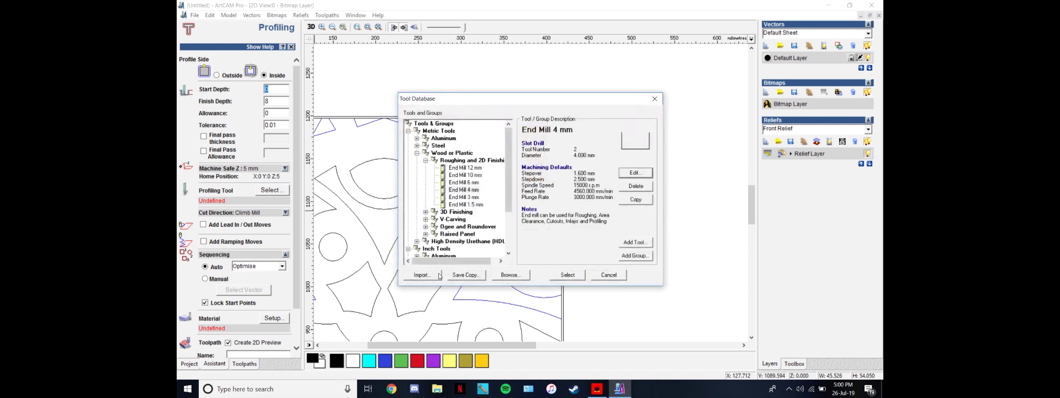
left_click(466, 190)
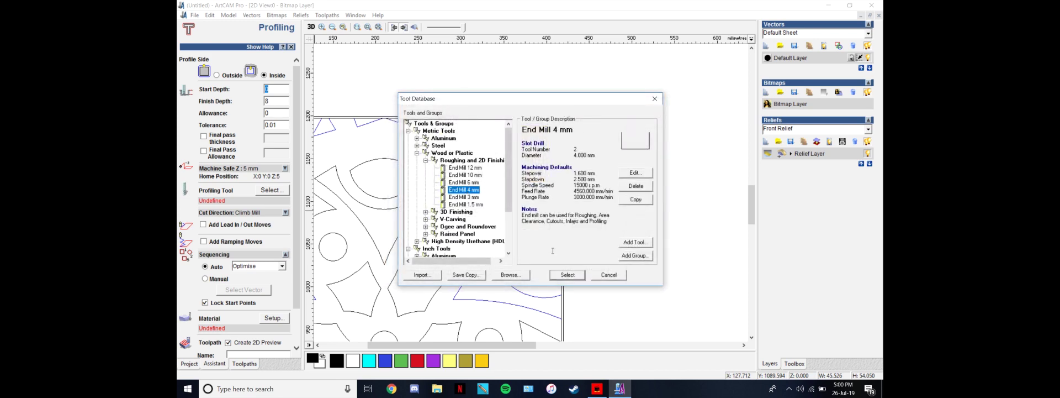
left_click(571, 275)
Set the profiling tool's stepdown to 8 mm and its feed rate to 300 mm/min.
scroll(407, 224, "up", 2)
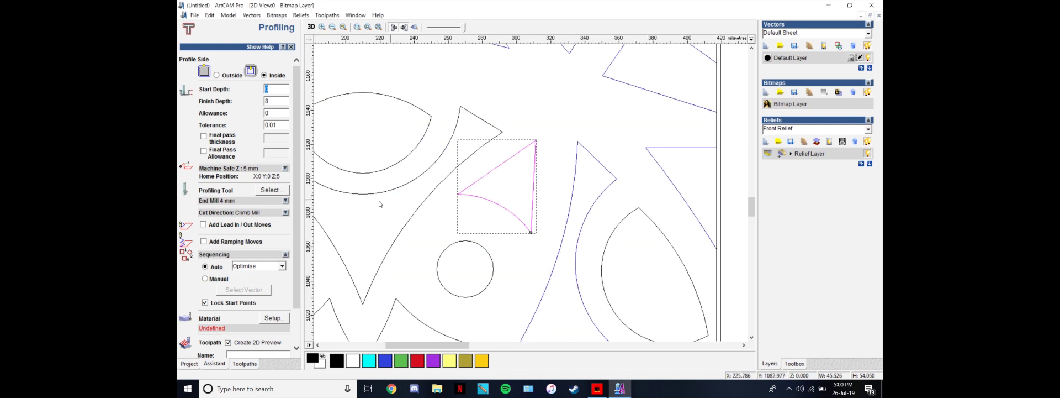
scroll(273, 315, "down", 2)
scroll(284, 280, "up", 2)
left_click(286, 200)
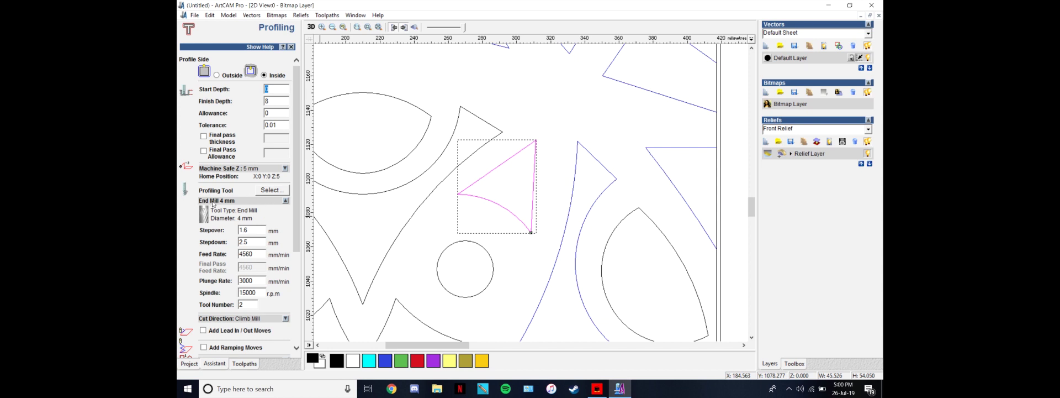
double_click(252, 241)
type("8")
double_click(252, 254)
type("300")
left_click_drag(257, 291, 224, 289)
scroll(275, 300, "down", 5)
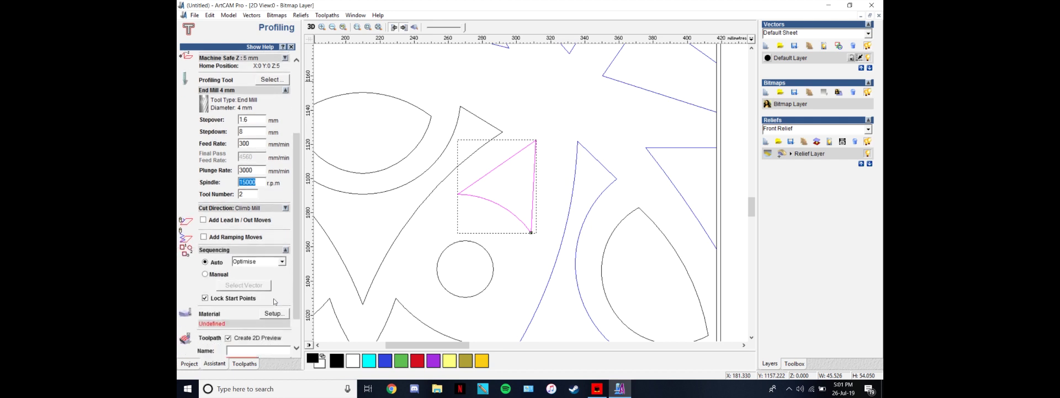
Calculate the inside profile toolpath for the small curved triangle and inspect its offset from the vector.
left_click(277, 327)
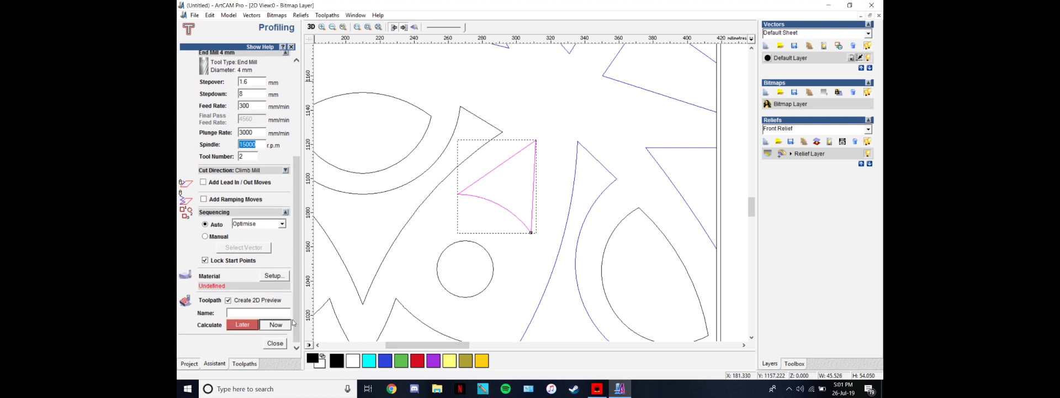
scroll(524, 185, "up", 2)
scroll(546, 149, "up", 2)
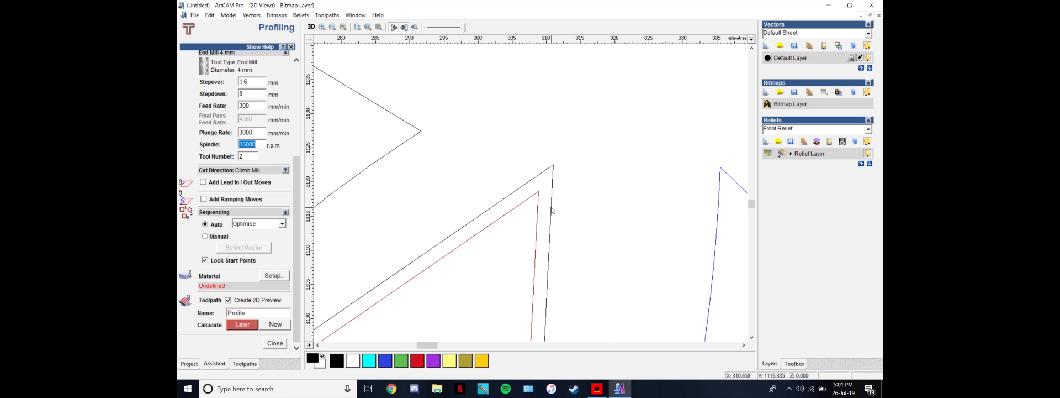
left_click(551, 207)
scroll(548, 201, "up", 2)
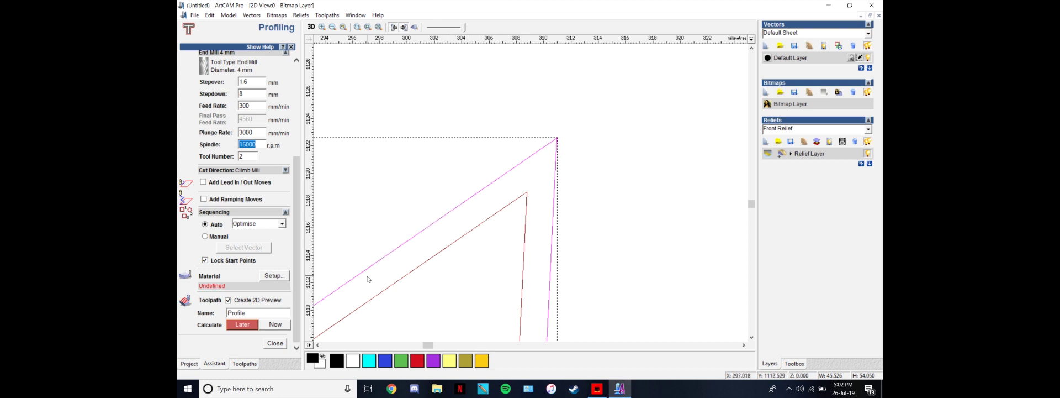
scroll(369, 279, "down", 1)
scroll(500, 237, "down", 1)
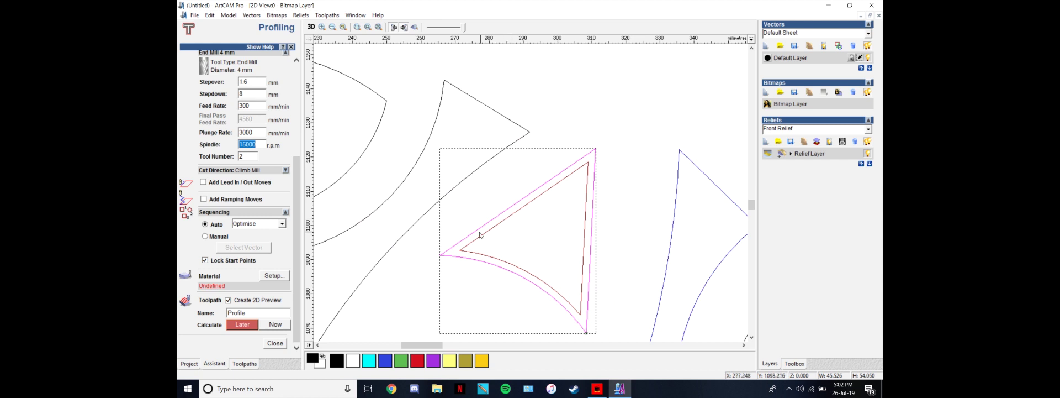
scroll(612, 190, "down", 1)
Calculate the inside profile toolpath for the open triangle at the panel's right edge and examine where it meets the border.
left_click(590, 203)
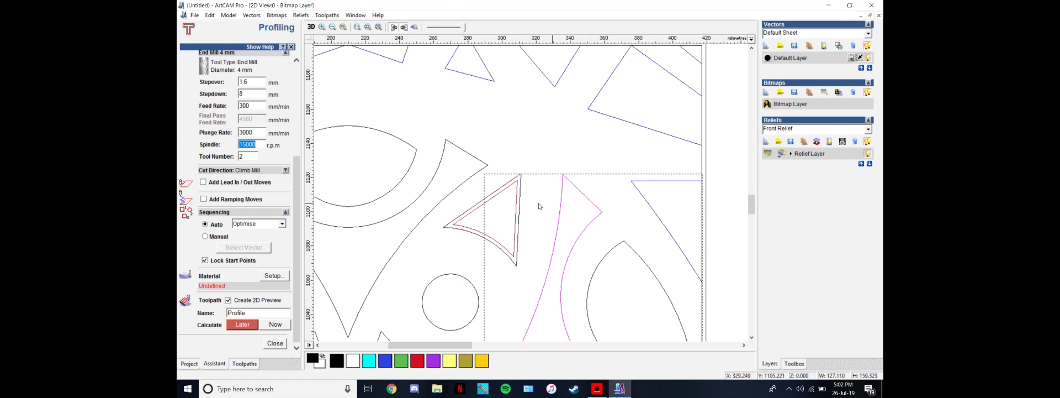
left_click(666, 180)
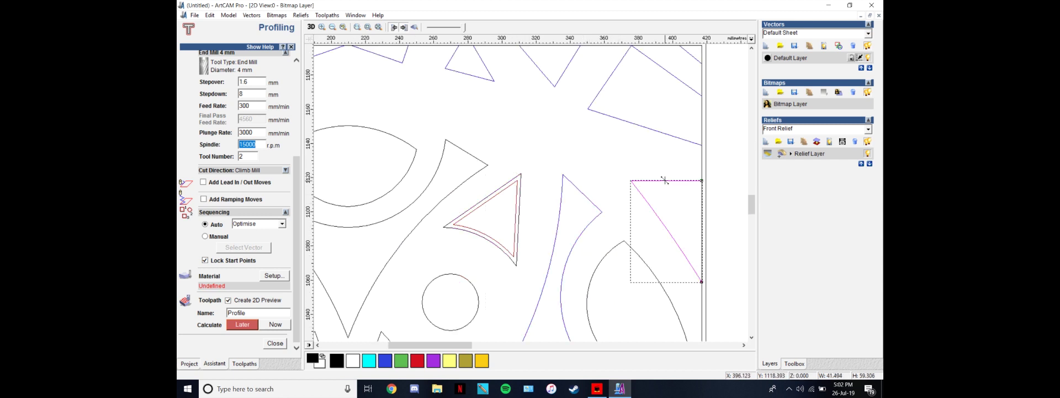
left_click(275, 325)
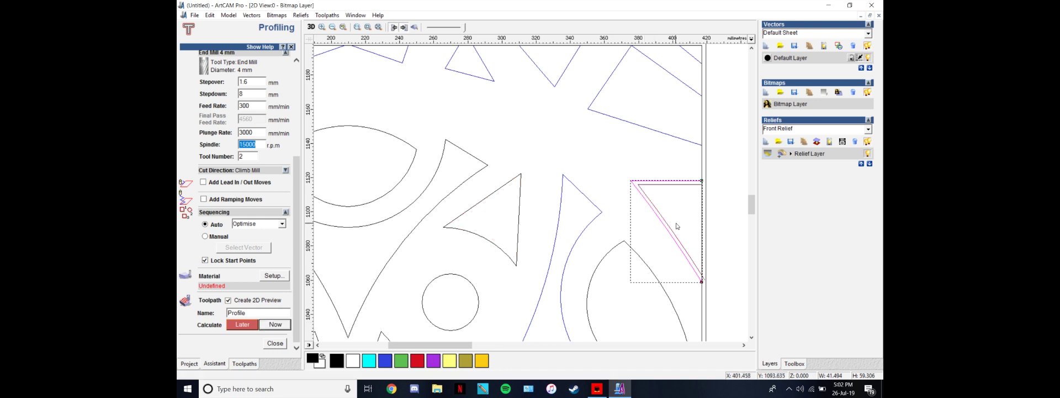
scroll(709, 296, "up", 2)
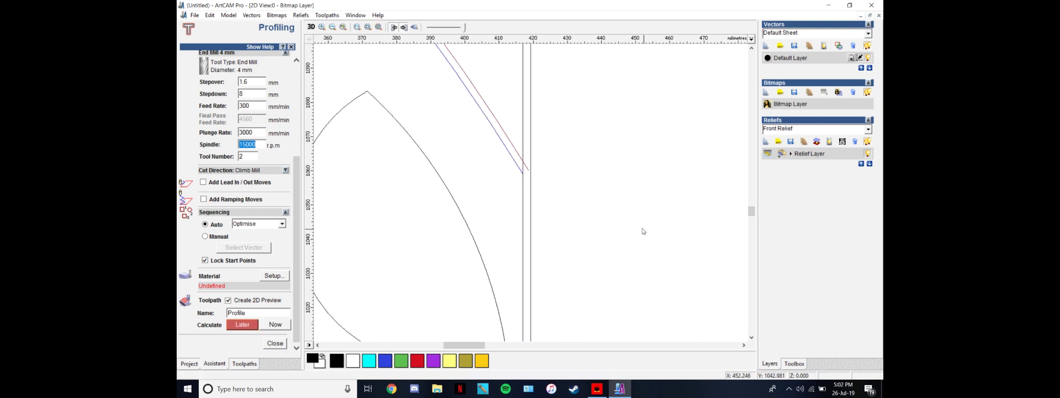
scroll(529, 167, "up", 2)
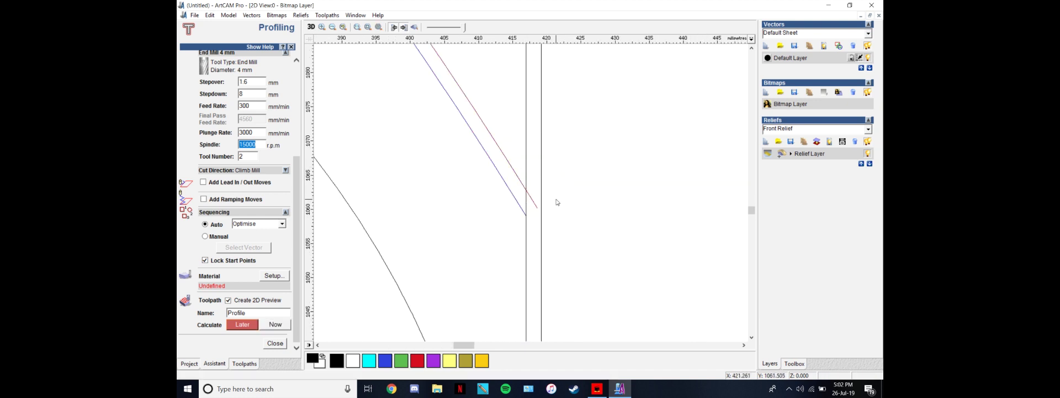
scroll(544, 202, "down", 2)
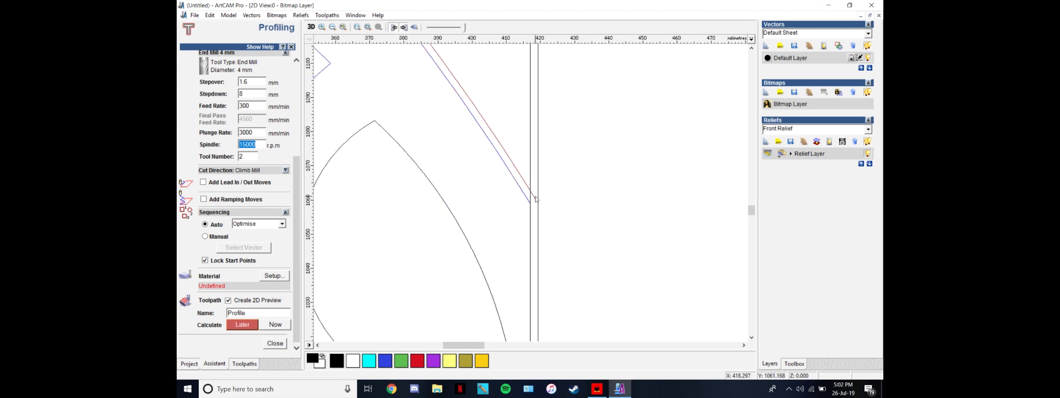
scroll(531, 199, "down", 2)
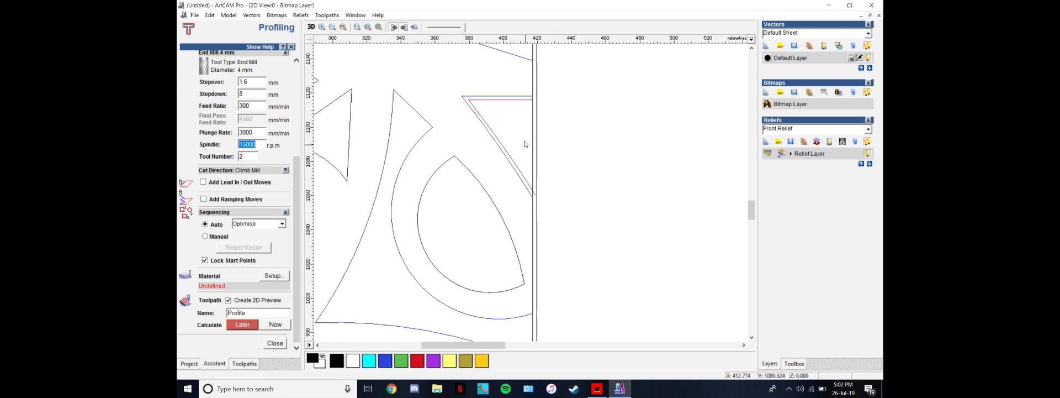
Close the profiling settings, hide the Profile toolpath in the 2D view and bring back the vector tools.
left_click(493, 141)
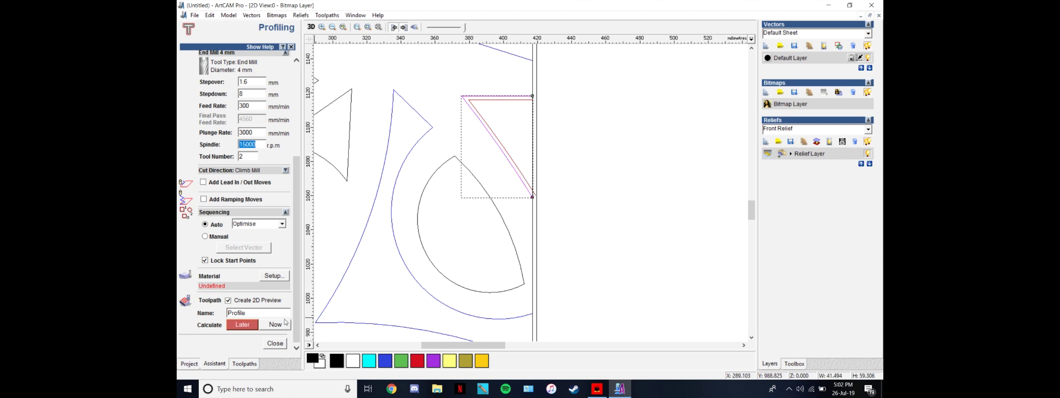
left_click(275, 343)
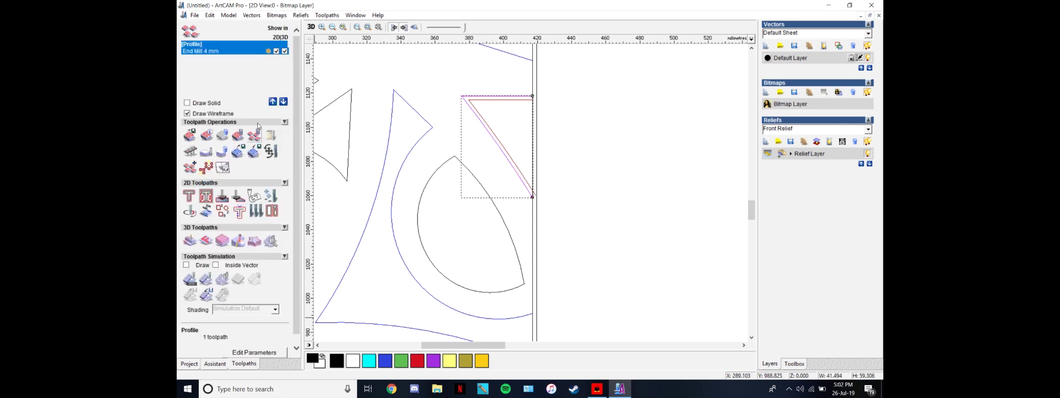
left_click(276, 51)
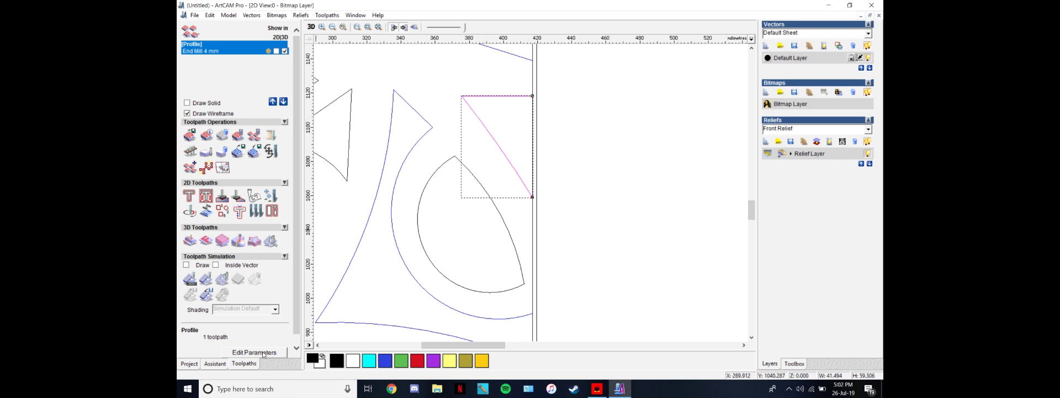
left_click(216, 364)
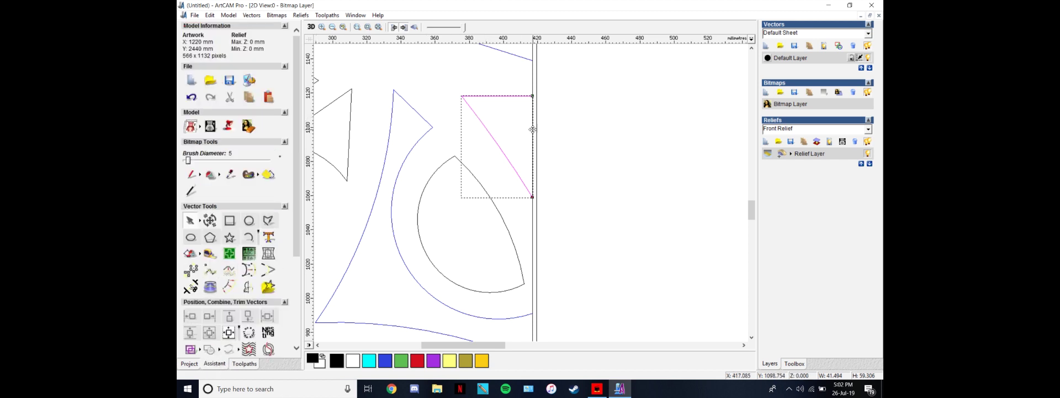
Delete the panel's inner border rectangle and select the open triangle near its upper-right edge.
scroll(516, 197, "down", 5)
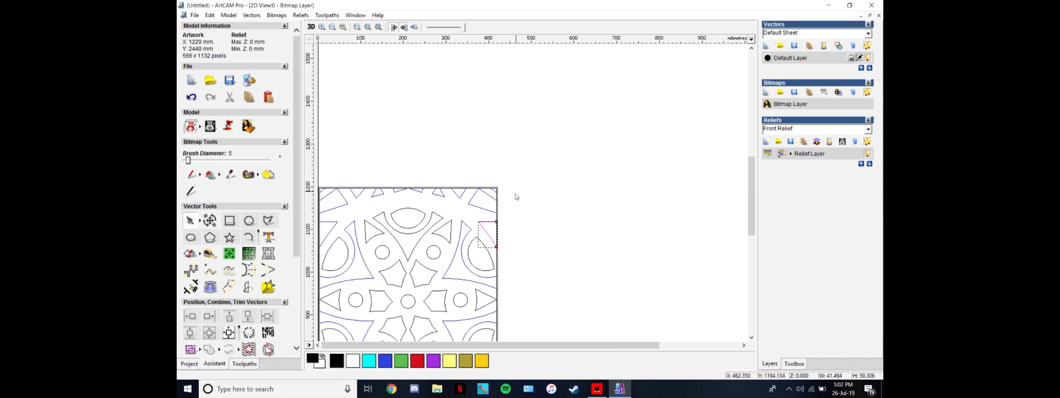
scroll(527, 225, "up", 5)
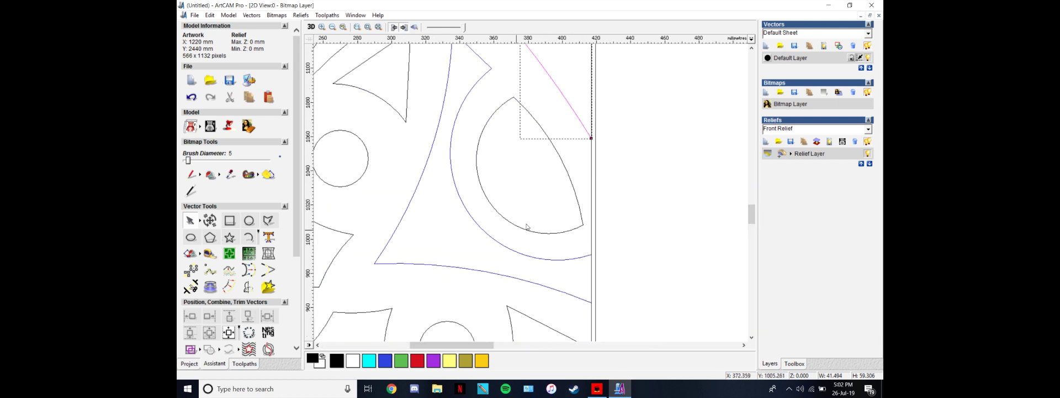
left_click(592, 159)
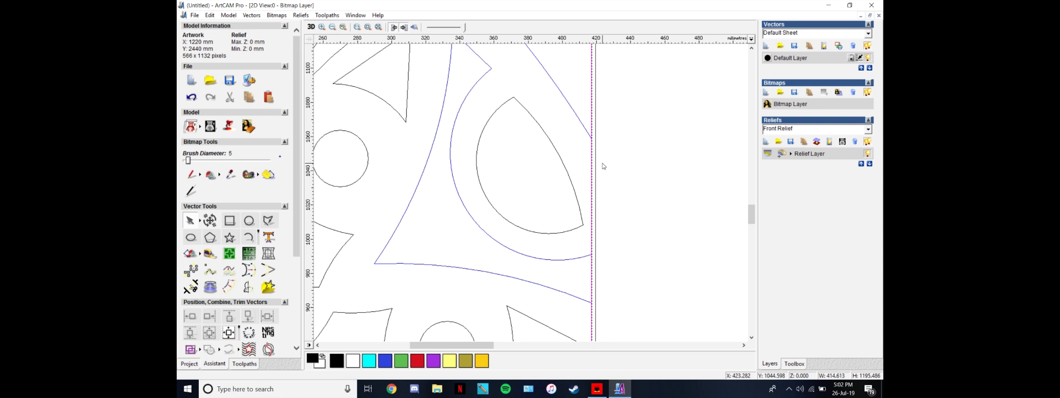
key("Delete")
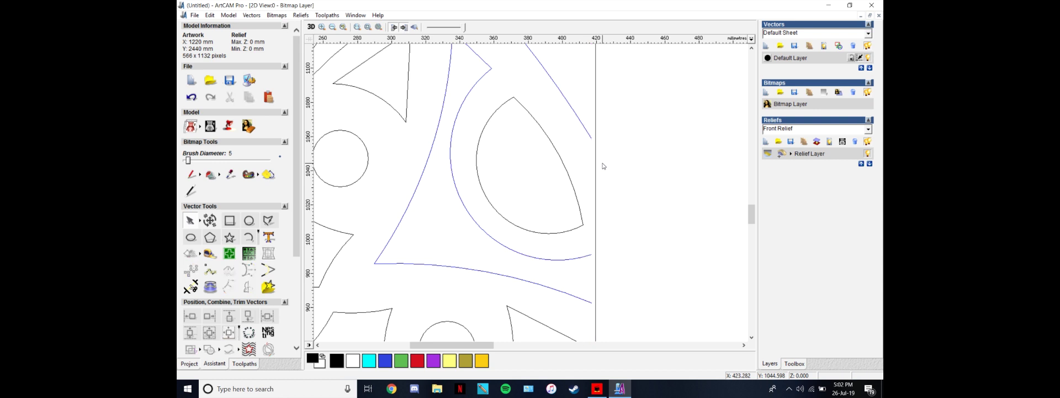
left_click(587, 136)
scroll(587, 139, "down", 5)
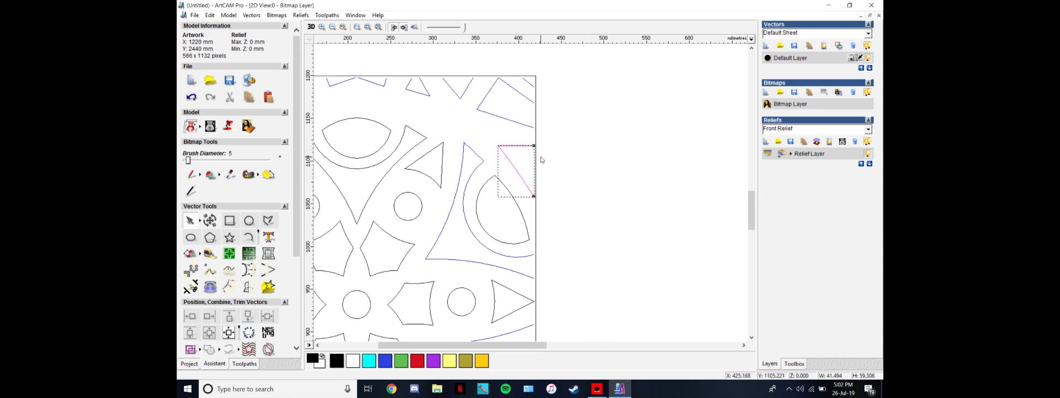
Examine the open triangle's loose ends near the border and compare them with the corners of the closed curved triangle.
scroll(549, 148, "up", 5)
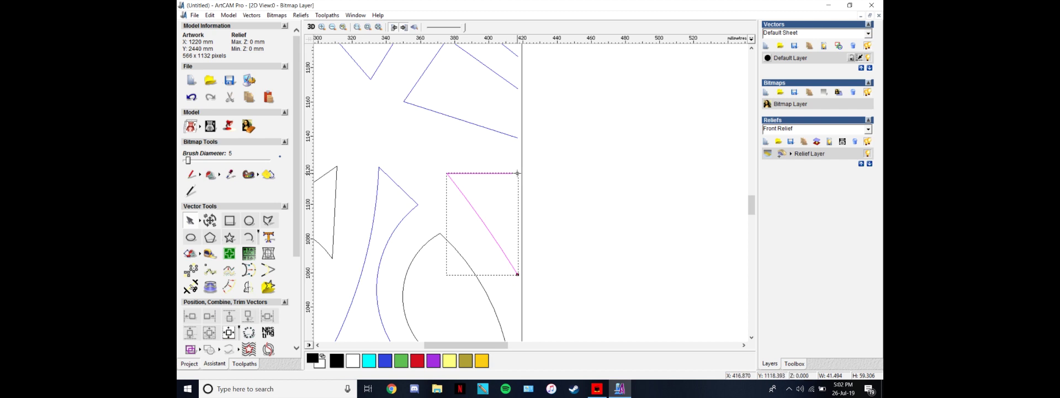
scroll(519, 176, "up", 3)
scroll(578, 242, "up", 2)
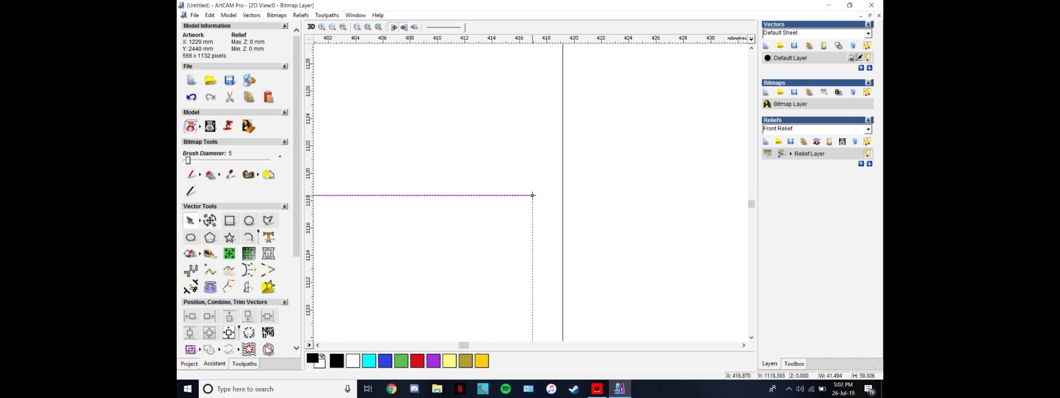
scroll(532, 199, "down", 3)
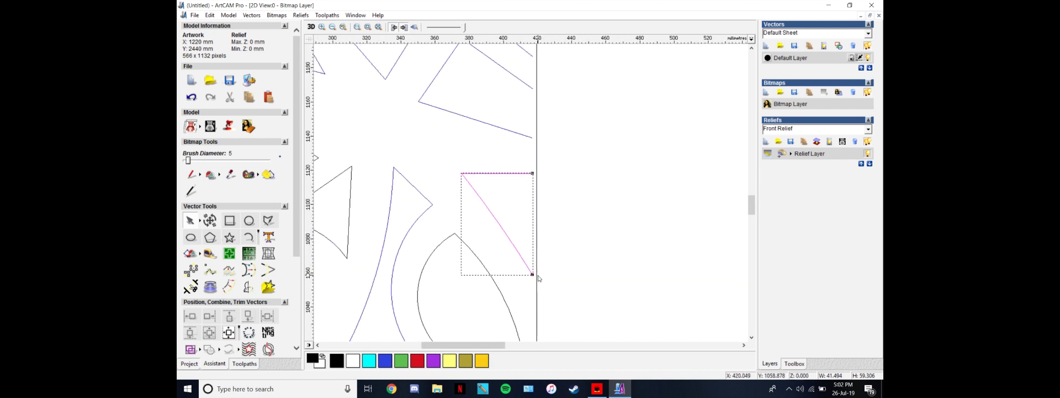
scroll(528, 223, "up", 2)
scroll(531, 159, "down", 3)
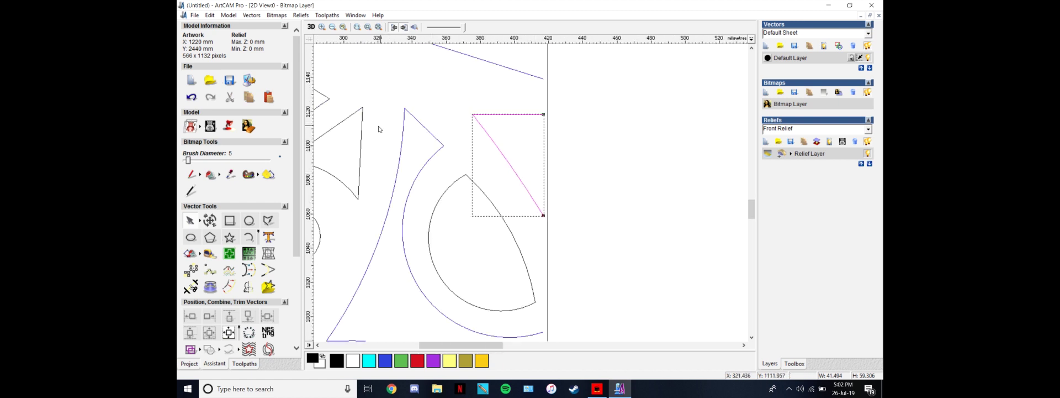
left_click(362, 140)
scroll(408, 187, "down", 3)
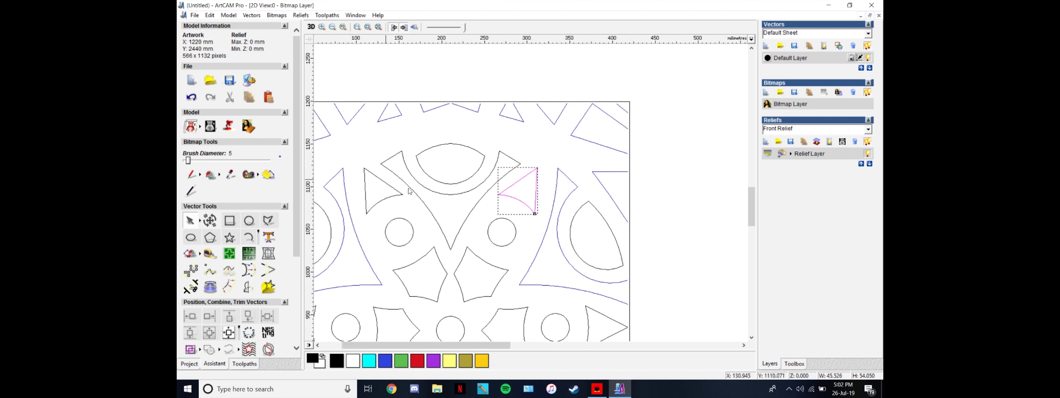
scroll(533, 214, "up", 5)
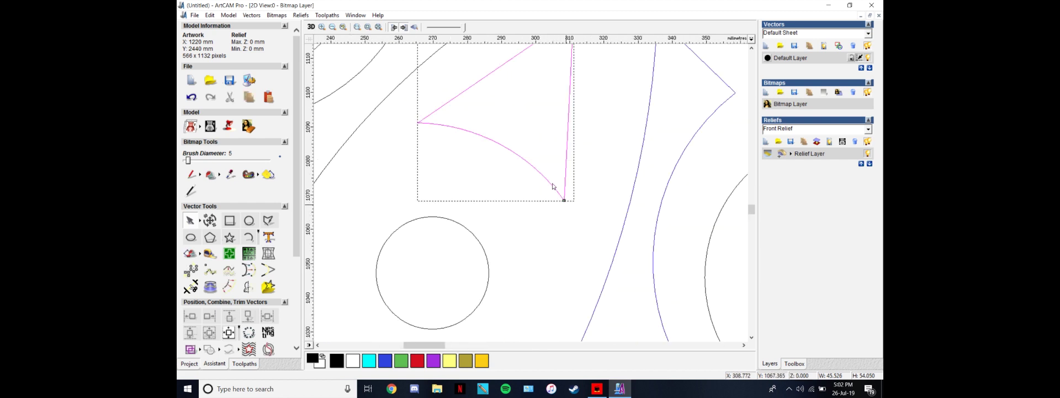
scroll(553, 186, "up", 2)
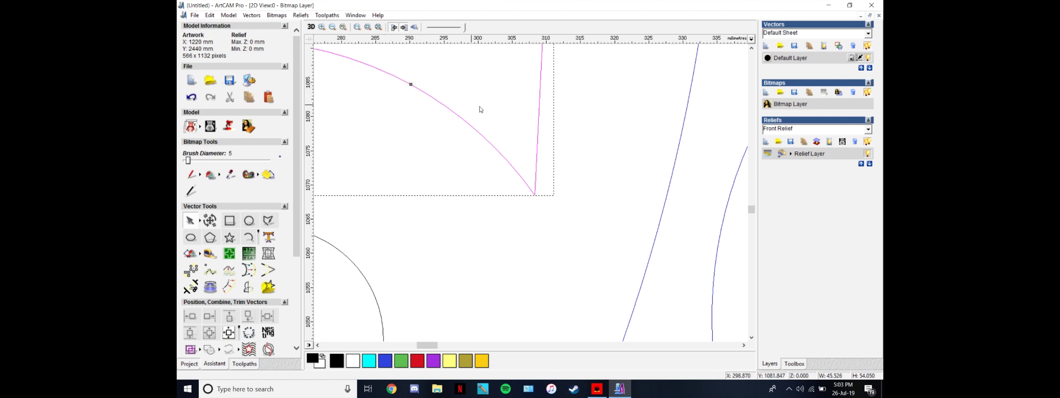
scroll(480, 109, "down", 3)
scroll(611, 229, "down", 2)
Select the open triangle near the panel's upper-right edge and close it with a straight line between its ends.
left_click(577, 172)
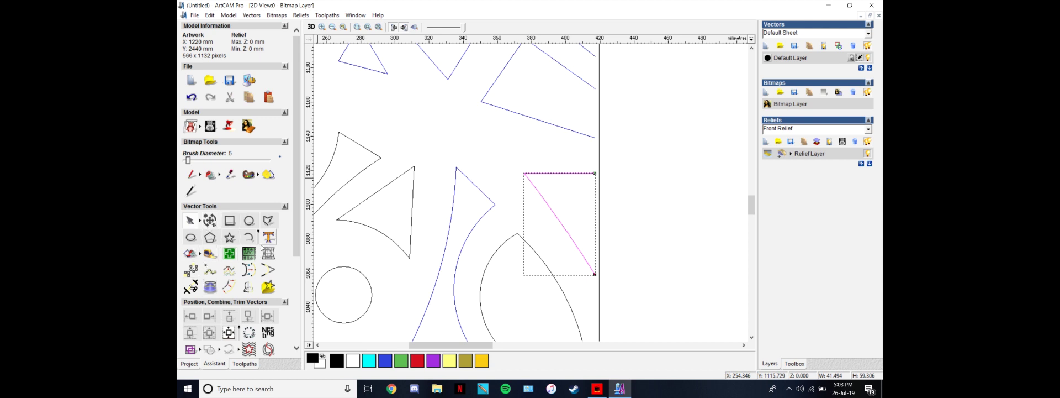
scroll(243, 270, "down", 4)
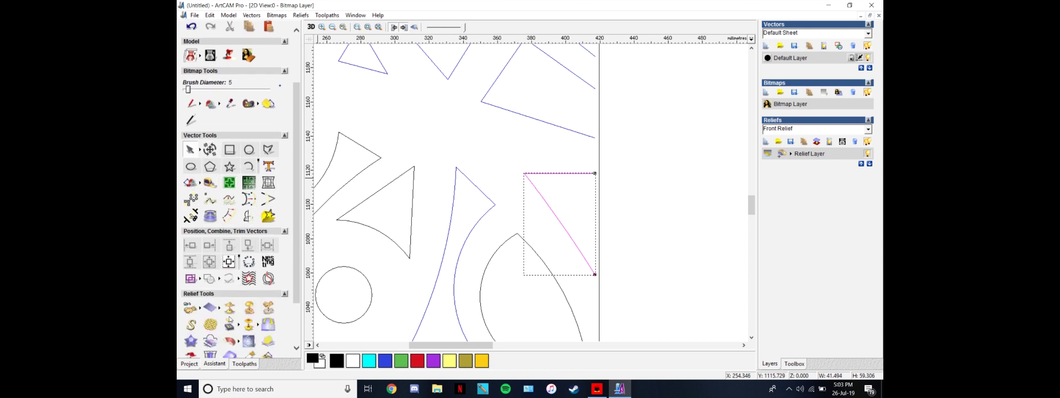
left_click(239, 250)
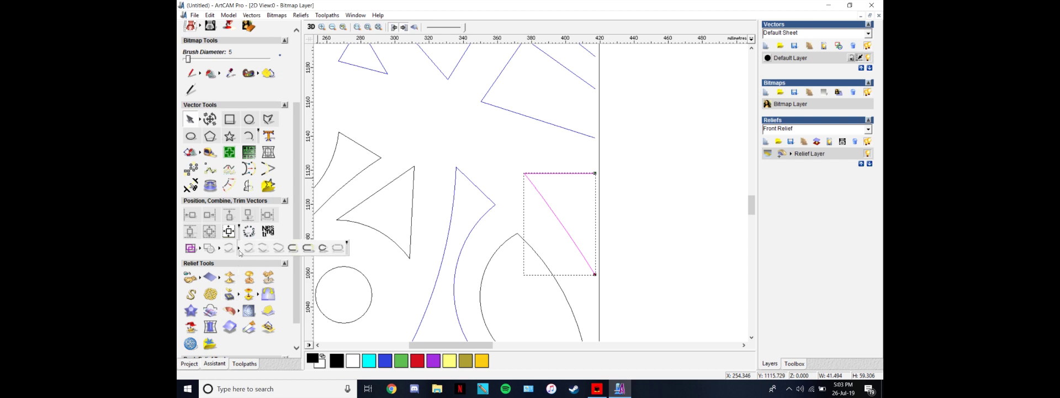
left_click(294, 248)
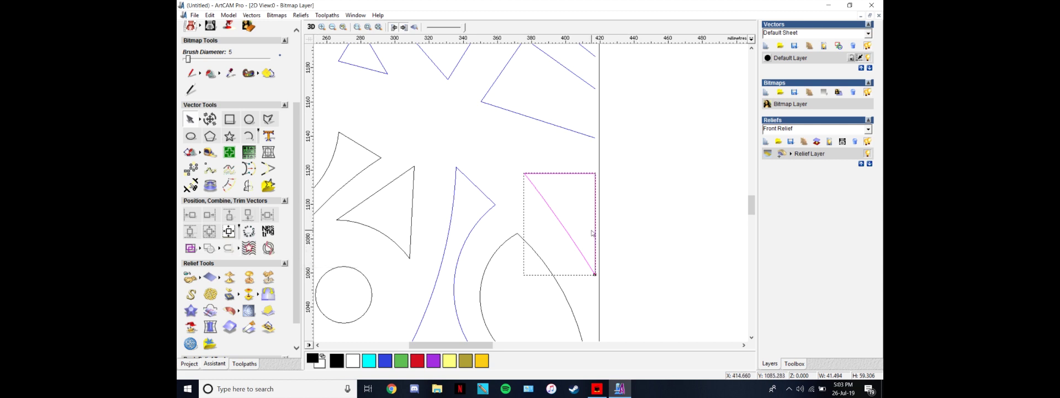
left_click(654, 217)
left_click(554, 216)
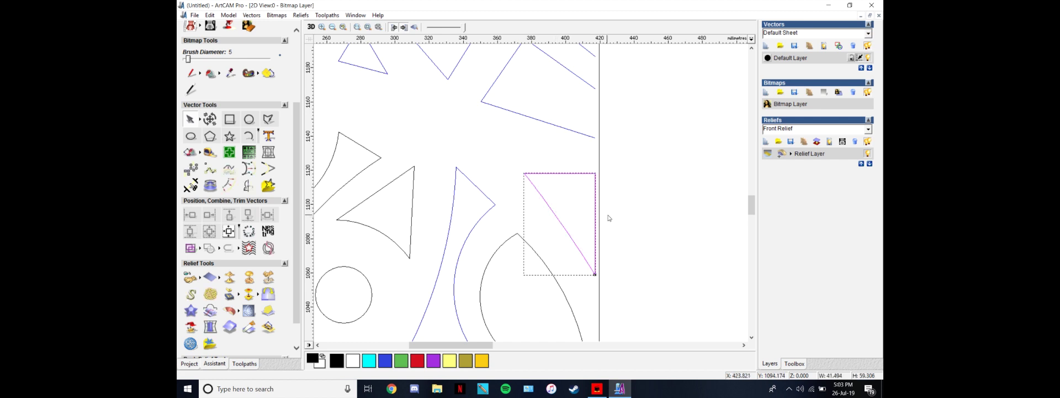
right_click(554, 223)
left_click(568, 218)
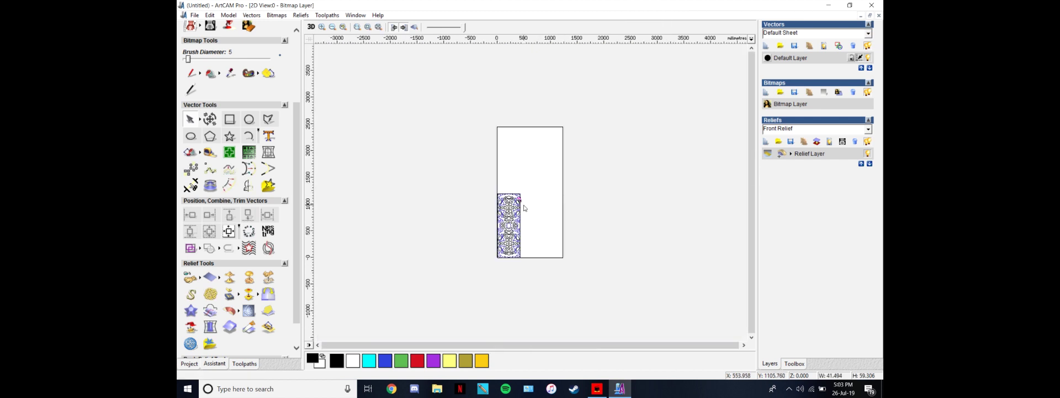
Select all vectors of the traced panel and group them.
left_click_drag(485, 174, 560, 294)
right_click(508, 163)
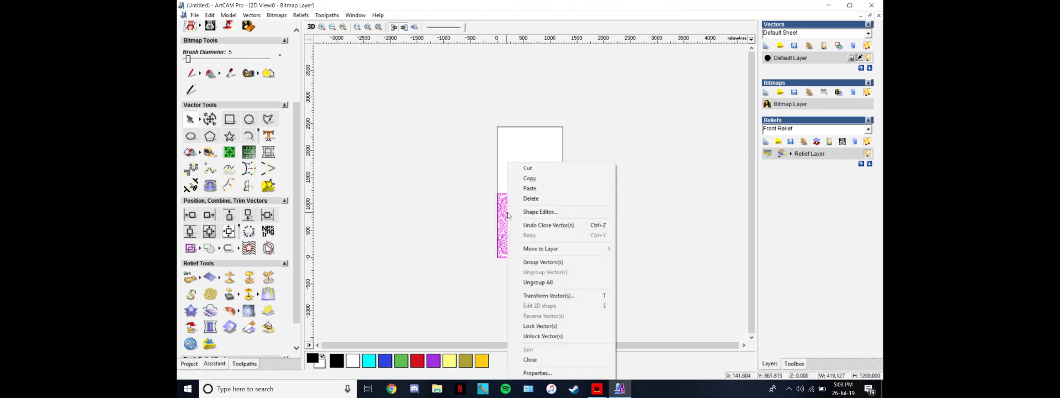
left_click(539, 261)
scroll(519, 220, "up", 4)
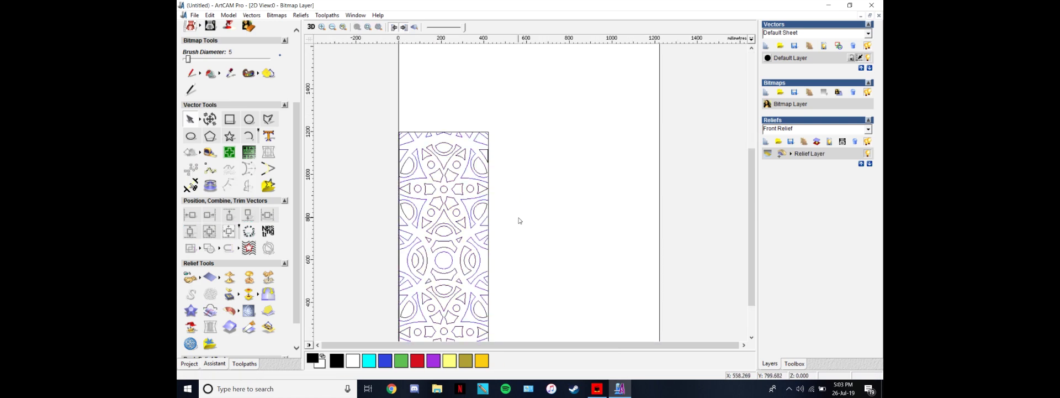
Inspect the remaining open vectors along the panel's top and right edges and in its lower pattern.
scroll(485, 184, "up", 6)
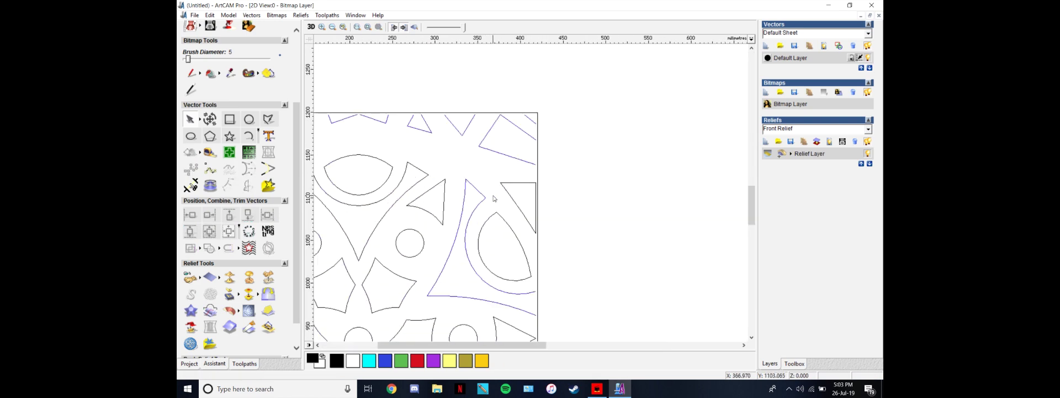
scroll(595, 158, "down", 2)
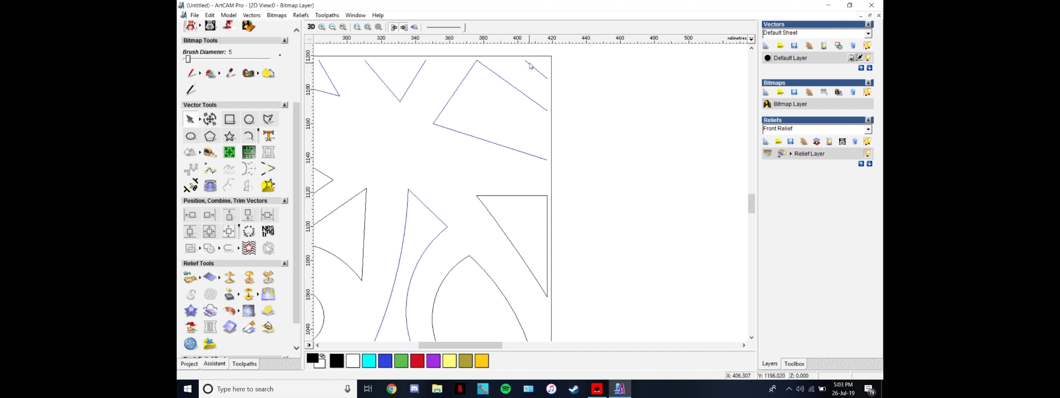
key("ctrl+a")
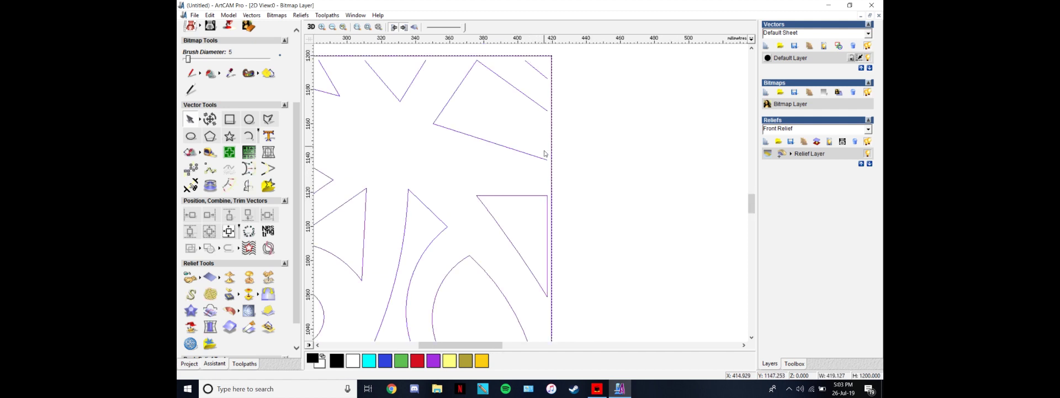
scroll(545, 153, "down", 6)
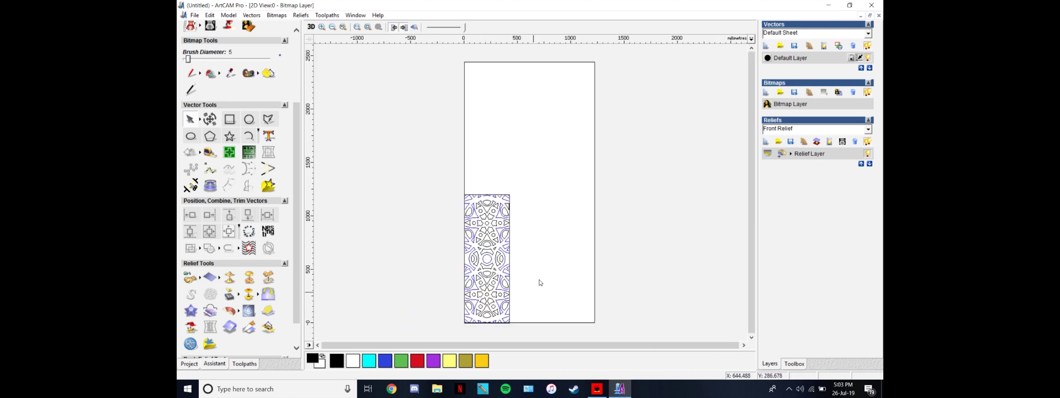
scroll(503, 292, "up", 2)
scroll(471, 269, "up", 6)
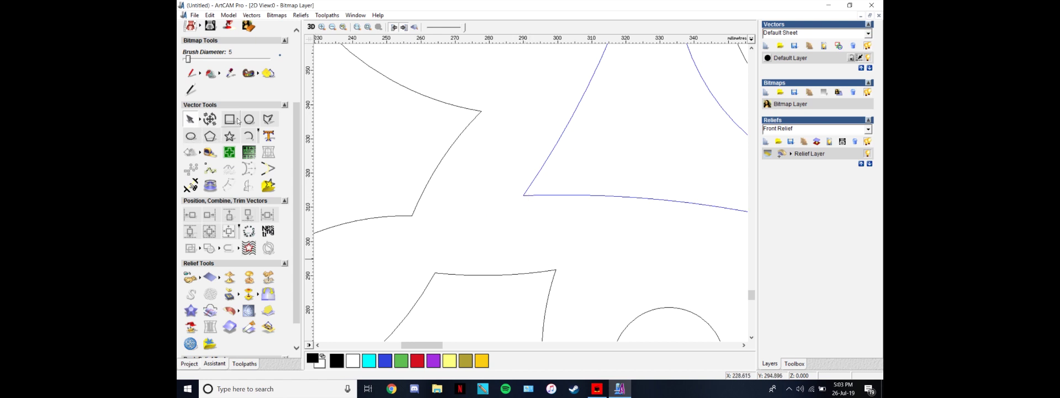
left_click(269, 119)
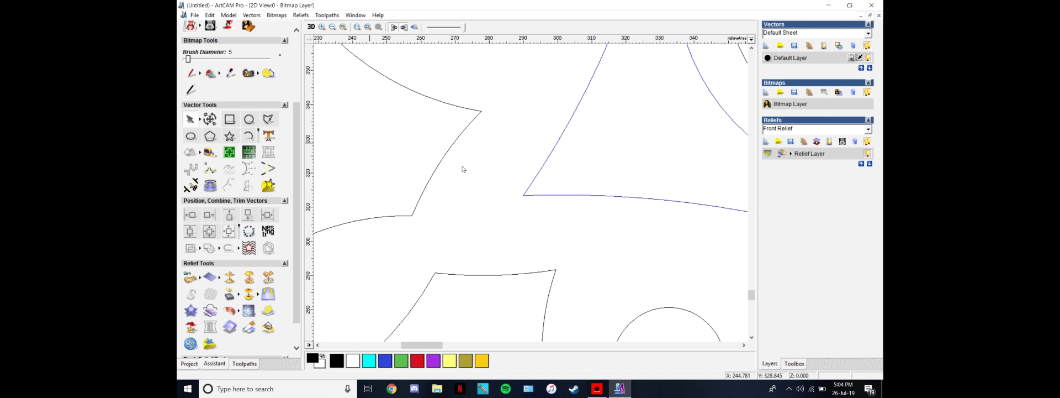
left_click(523, 194)
key("Escape")
scroll(552, 175, "down", 1)
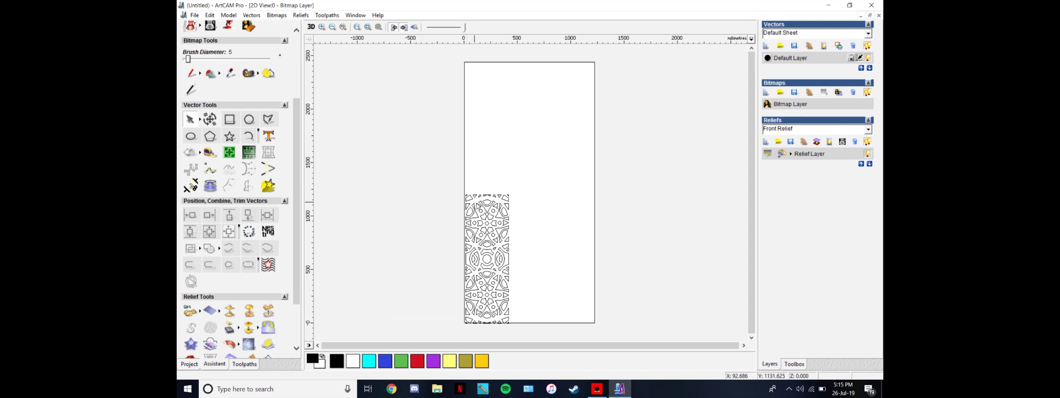
Select the cleaned panel as a whole and inspect its closed shapes along the upper-right edge.
left_click(506, 197)
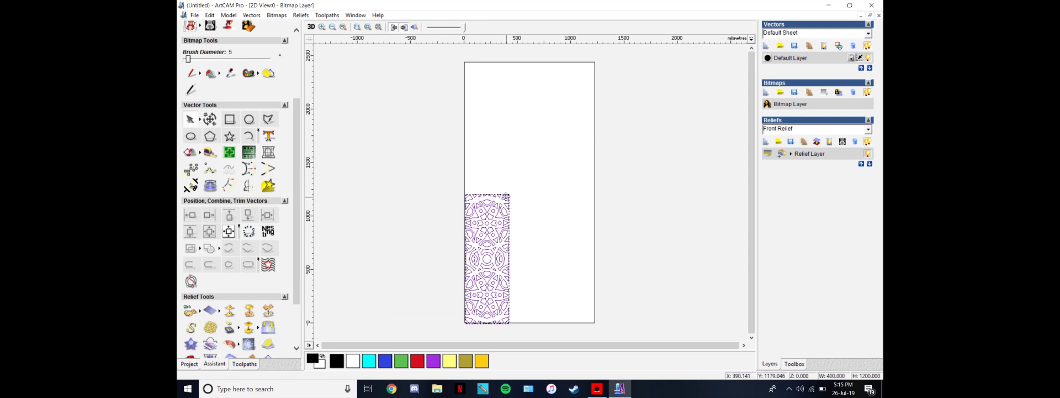
scroll(506, 197, "up", 3)
left_click(487, 183)
scroll(488, 181, "up", 1)
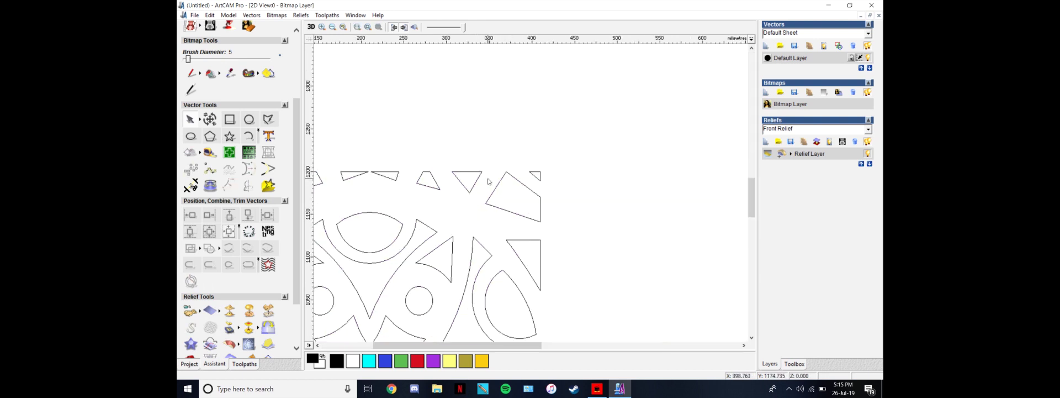
left_click(479, 178)
right_click(474, 161)
left_click(456, 158)
scroll(480, 210, "down", 5)
key("ctrl+a")
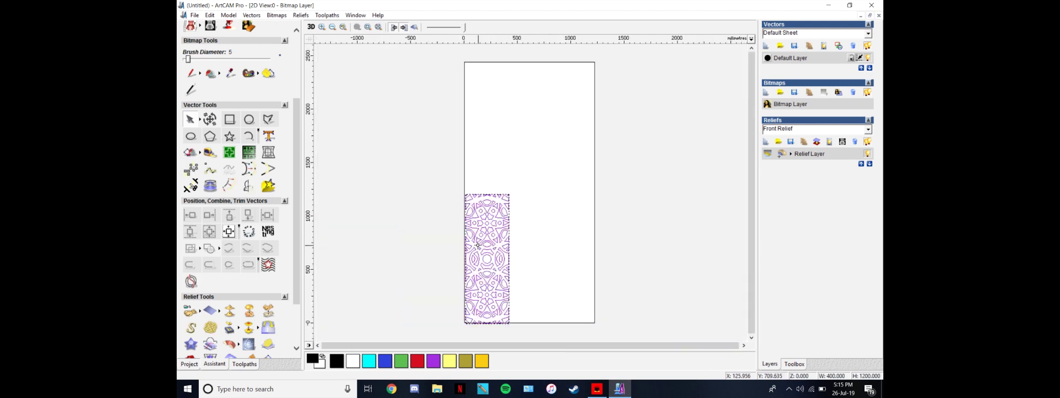
key("Escape")
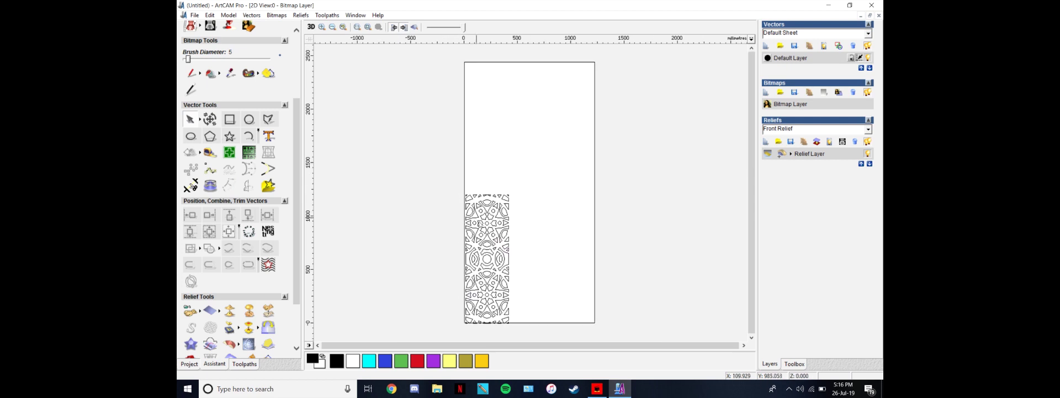
scroll(479, 224, "up", 1)
scroll(431, 191, "down", 1)
Create a rectangle 450 mm wide and 1250 mm high and centre it on the sheet.
left_click(230, 120)
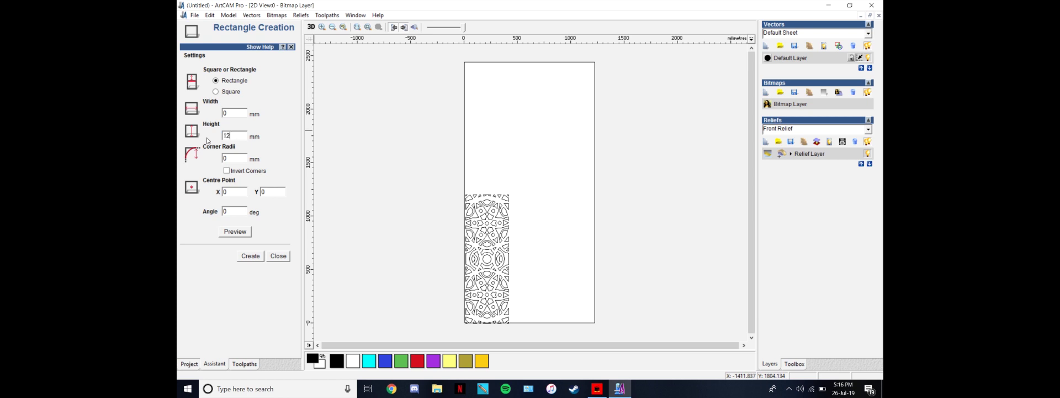
double_click(238, 113)
left_click(253, 256)
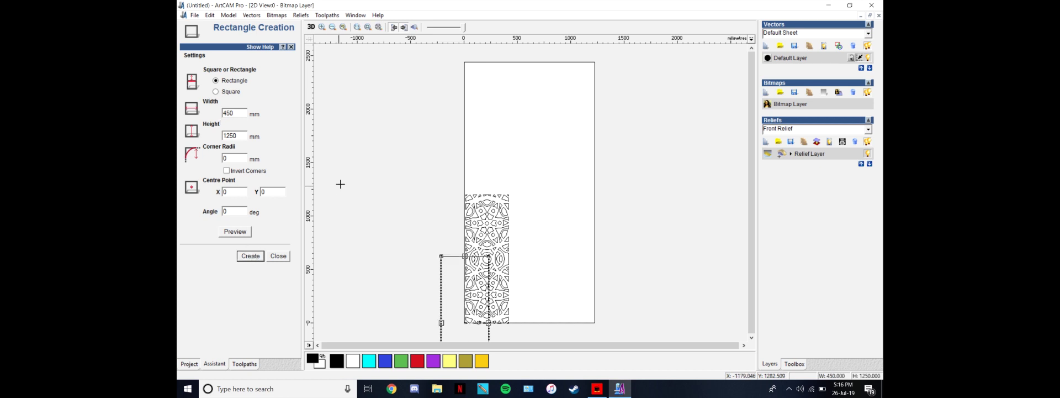
scroll(462, 227, "down", 1)
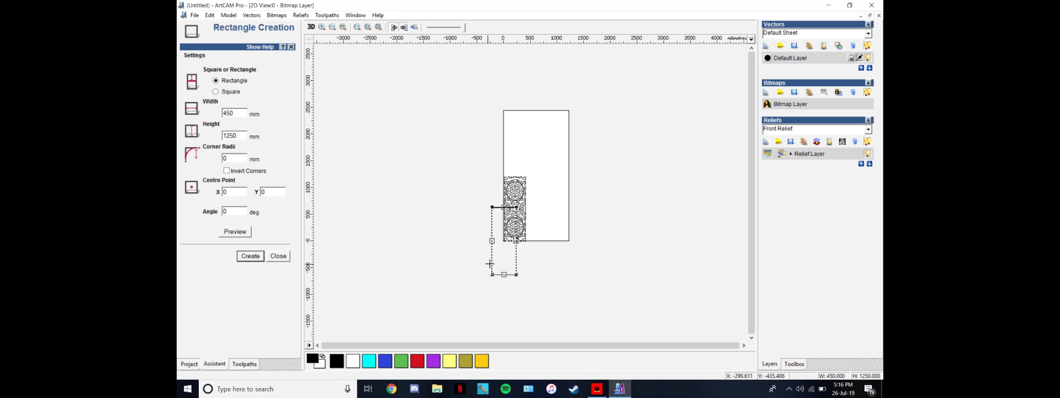
key("Escape")
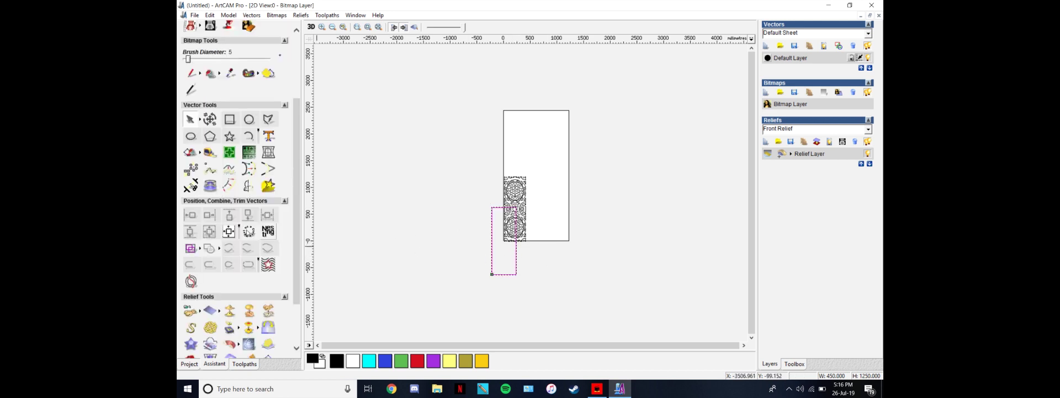
left_click(228, 231)
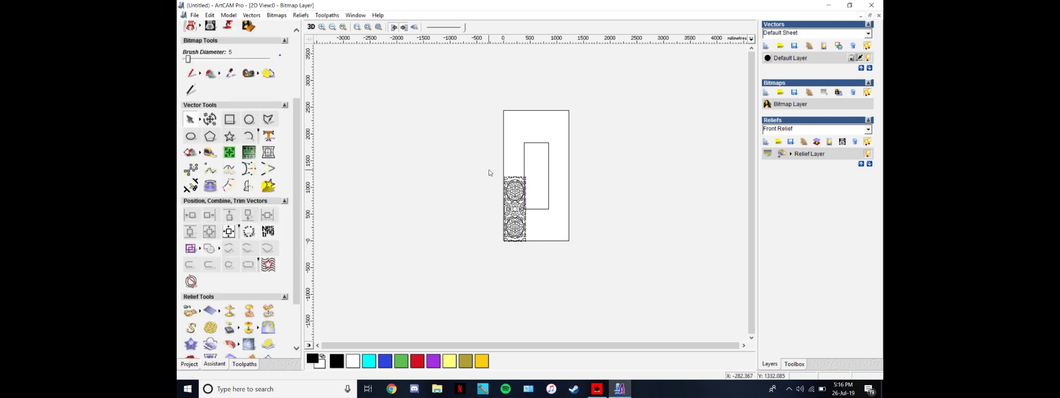
Select the whole traced panel and move it off the sheet into the empty area on its left.
left_click_drag(489, 165, 541, 258)
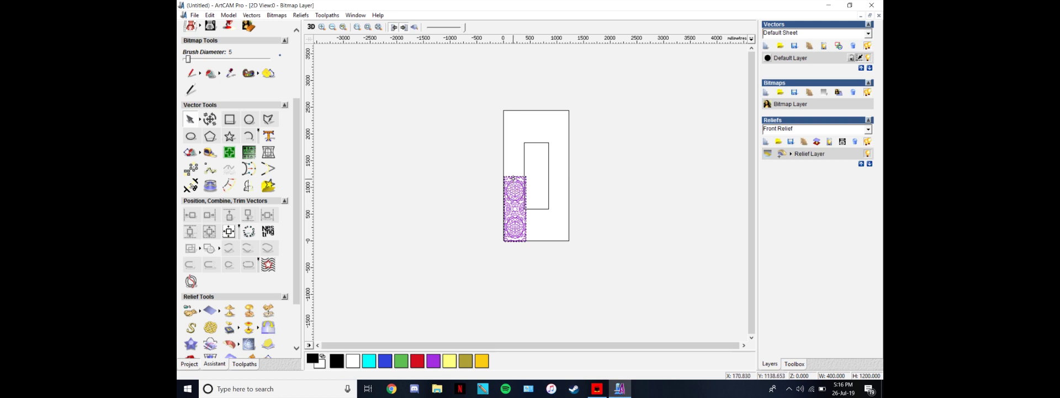
left_click_drag(451, 187, 416, 187)
left_click(517, 201)
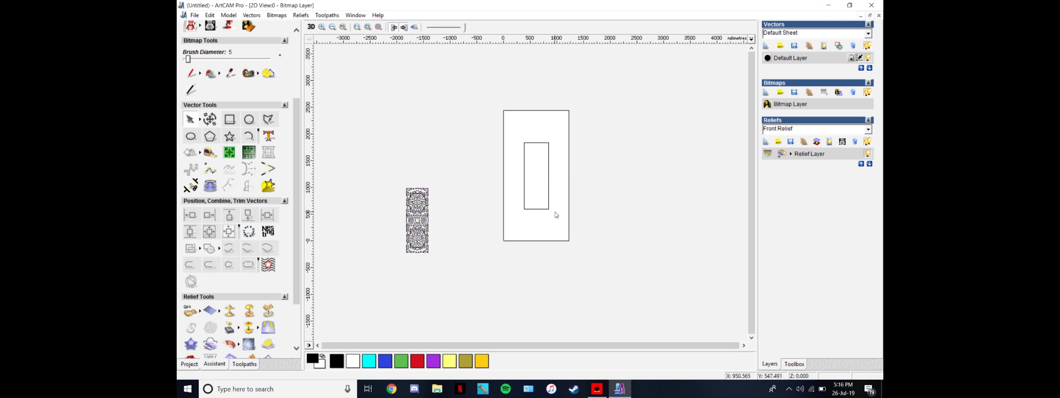
Move the 450 x 1250 mm border rectangle so that its lower-left corner sits at X 0, Y 0 on the sheet.
left_click_drag(555, 211, 512, 132)
right_click(535, 145)
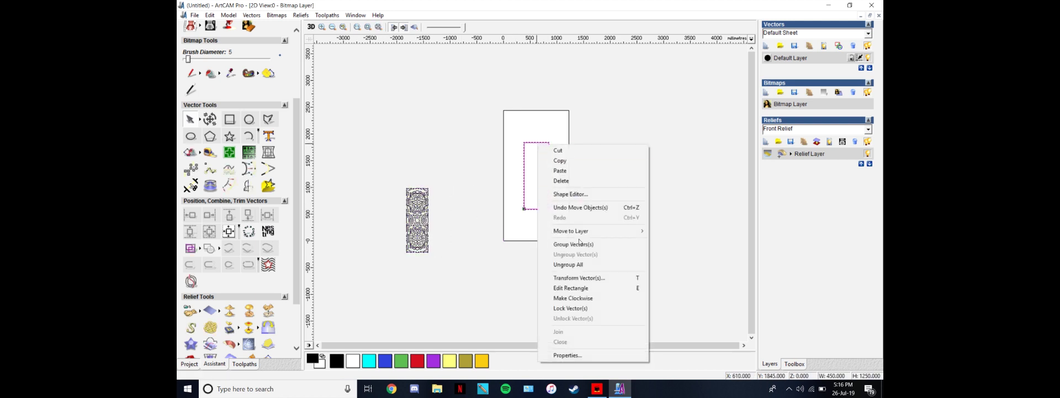
left_click(578, 277)
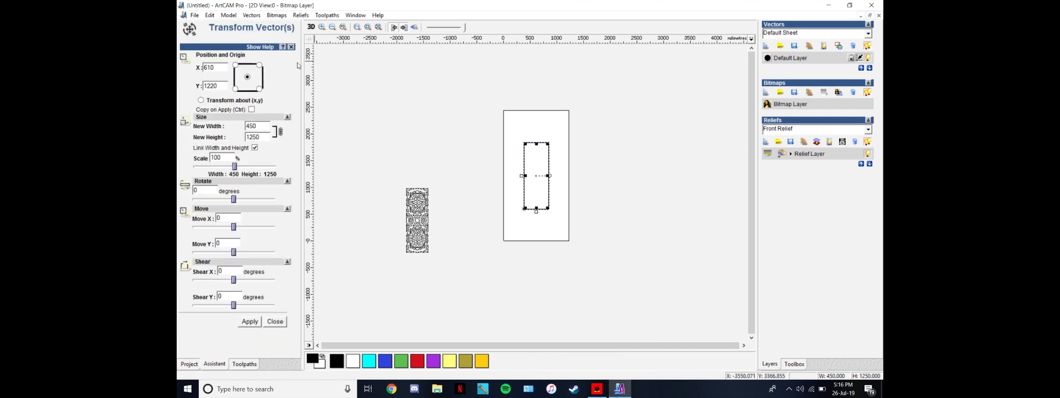
left_click(236, 89)
double_click(217, 67)
type("0")
left_click(250, 321)
left_click(533, 226)
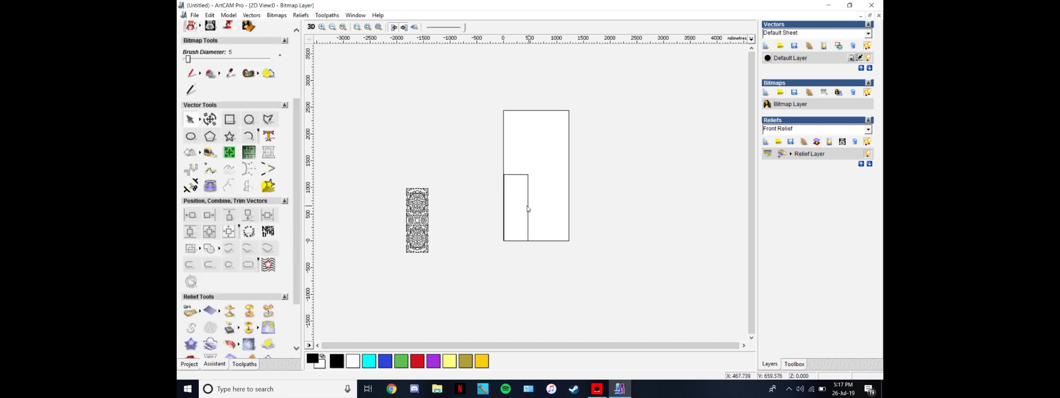
Select the traced panel together with the border rectangle and align the panel to the border's centre.
left_click_drag(388, 173, 459, 275)
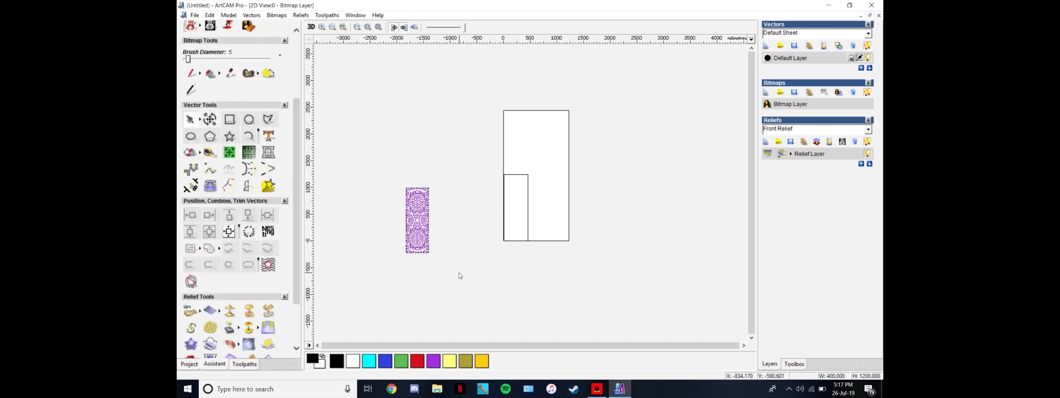
left_click(522, 177, "shift")
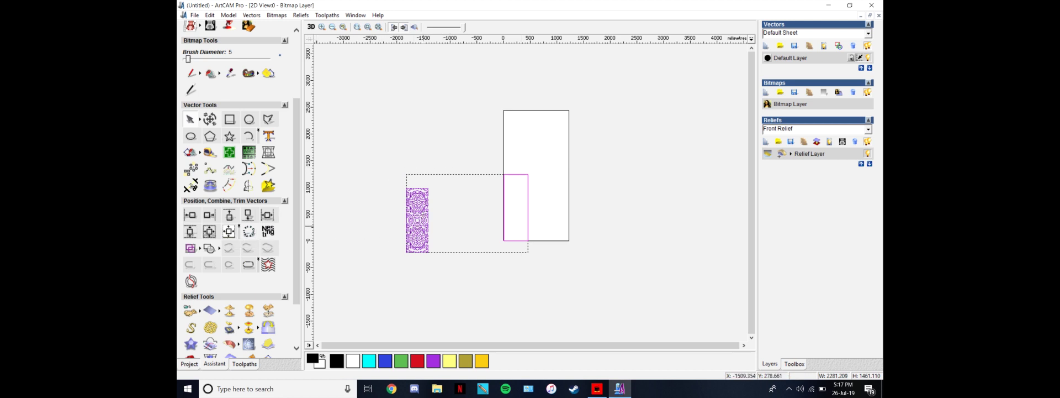
left_click(228, 232)
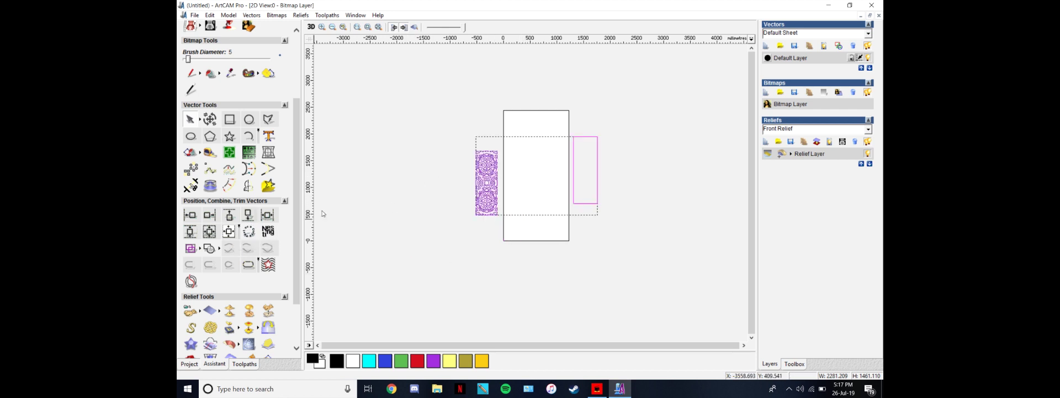
left_click(209, 232)
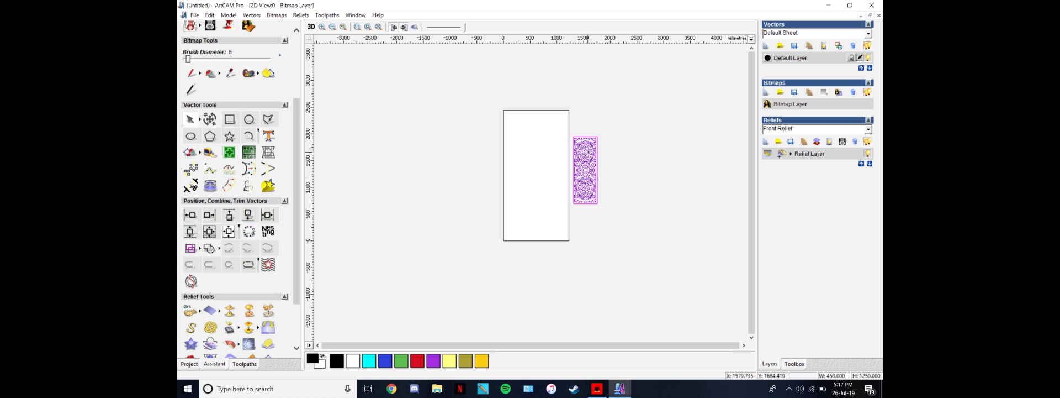
Group the centred panel and its border rectangle into one object.
left_click_drag(560, 124, 630, 223)
right_click(589, 194)
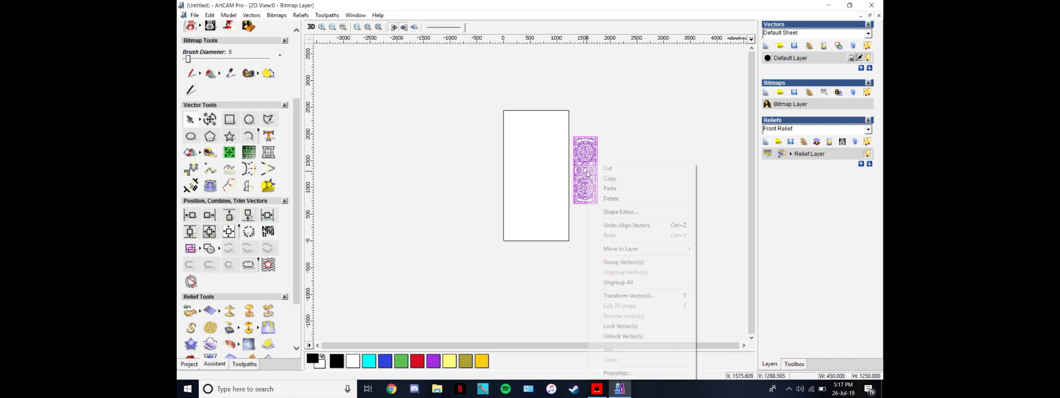
left_click(635, 263)
Place the grouped panel and border with the lower-left corner at X 0, Y 0 on the sheet.
right_click(584, 164)
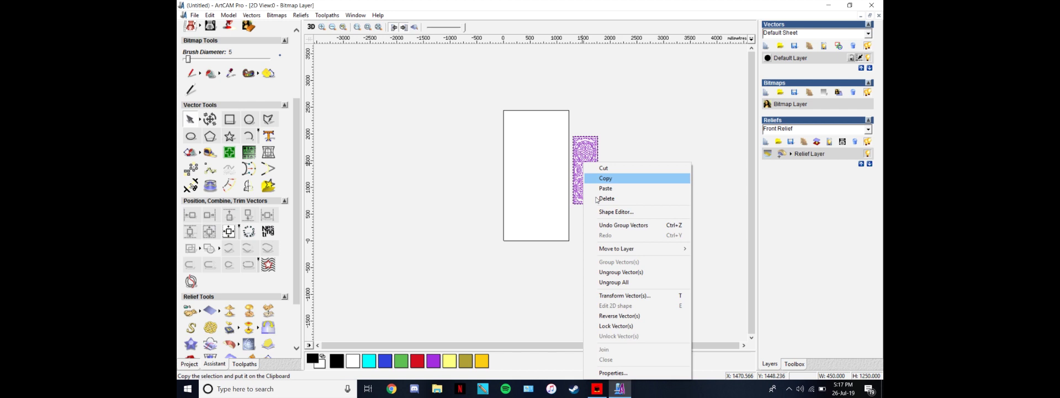
left_click(616, 296)
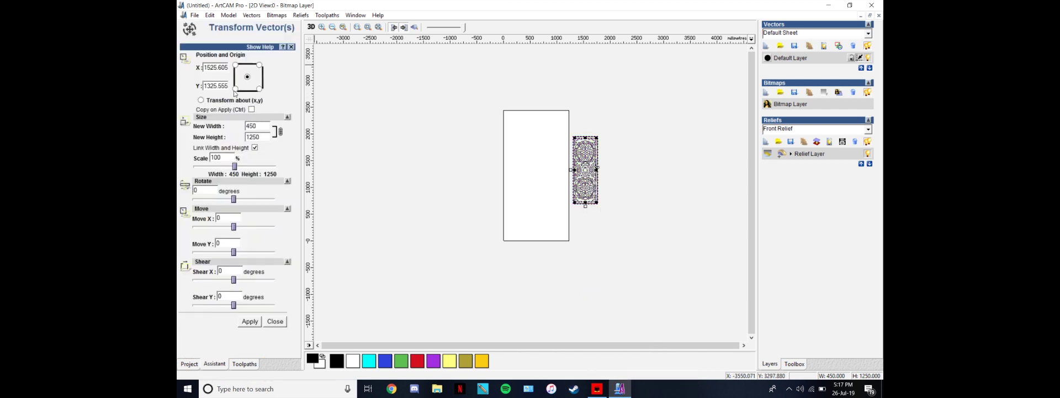
double_click(226, 87)
type("0")
double_click(220, 67)
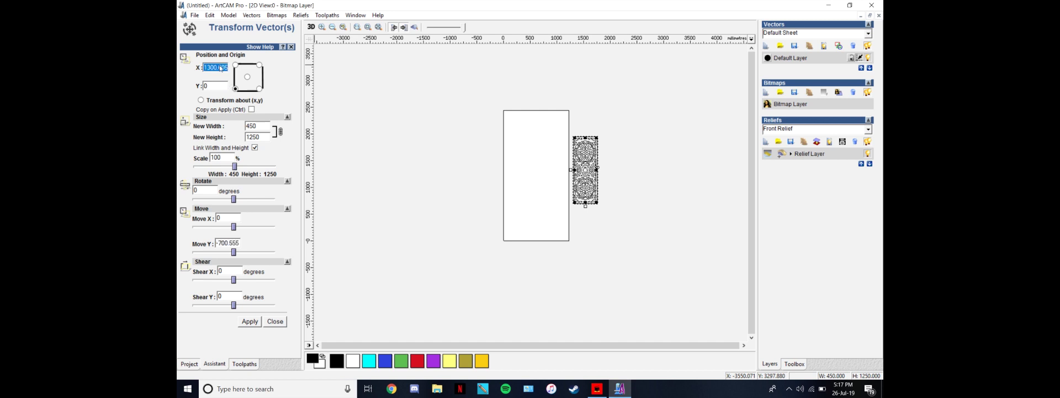
type("0")
left_click(249, 322)
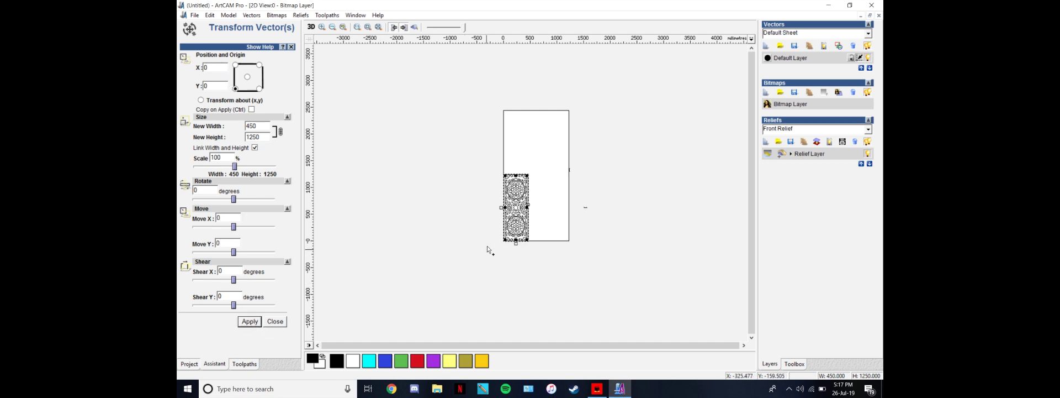
scroll(543, 215, "up", 1)
left_click(527, 250)
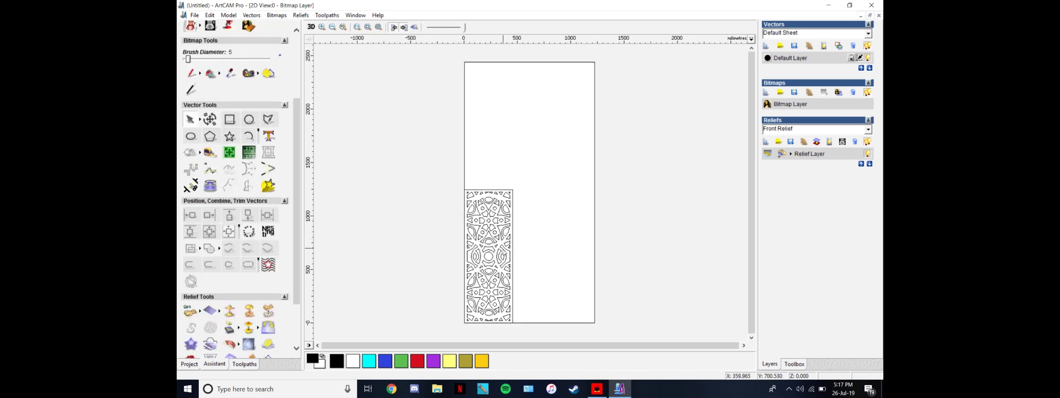
Examine the margin between the cut-out pattern and the outer border along the panel's lower and right edges.
scroll(516, 251, "up", 1)
left_click(496, 240)
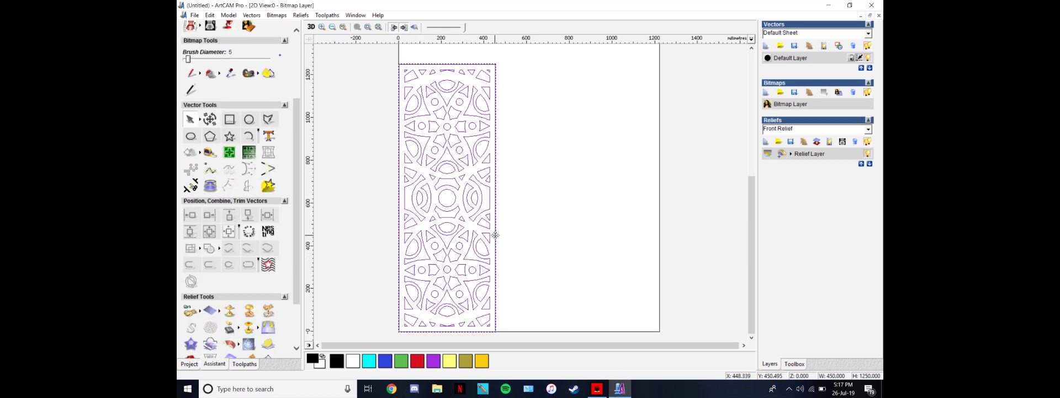
left_click(503, 256)
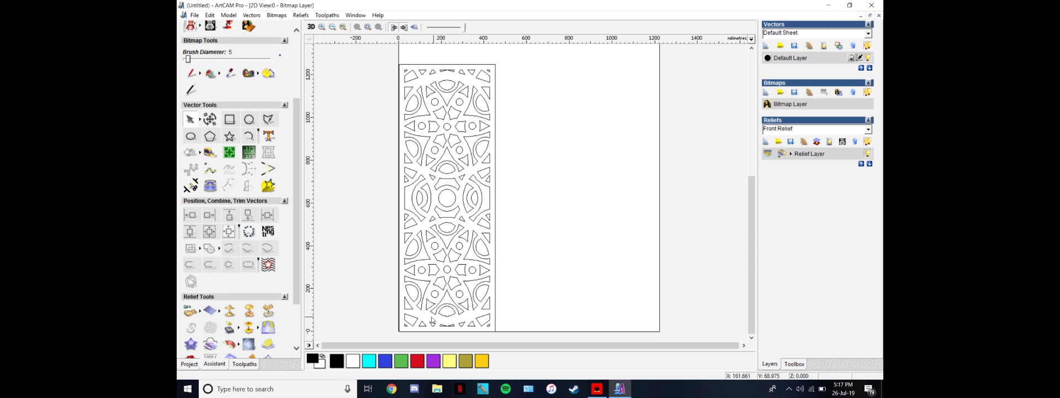
scroll(476, 334, "up", 1)
scroll(362, 313, "down", 1)
scroll(362, 313, "up", 1)
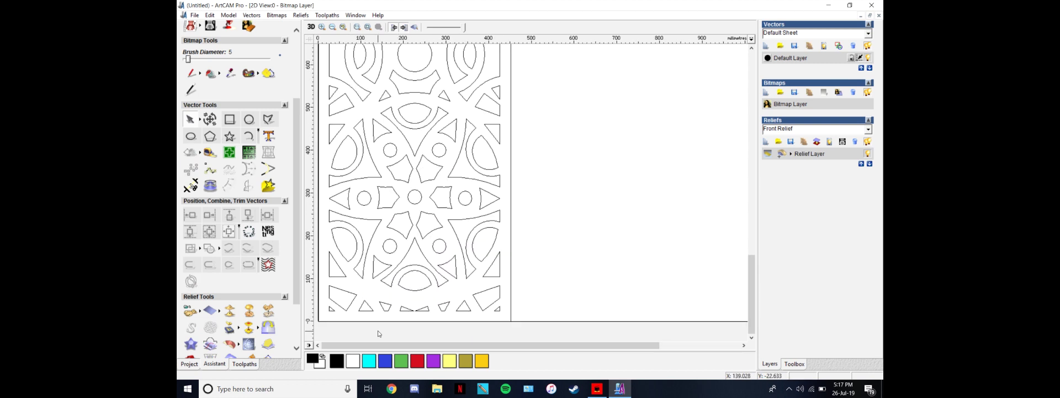
left_click(511, 289)
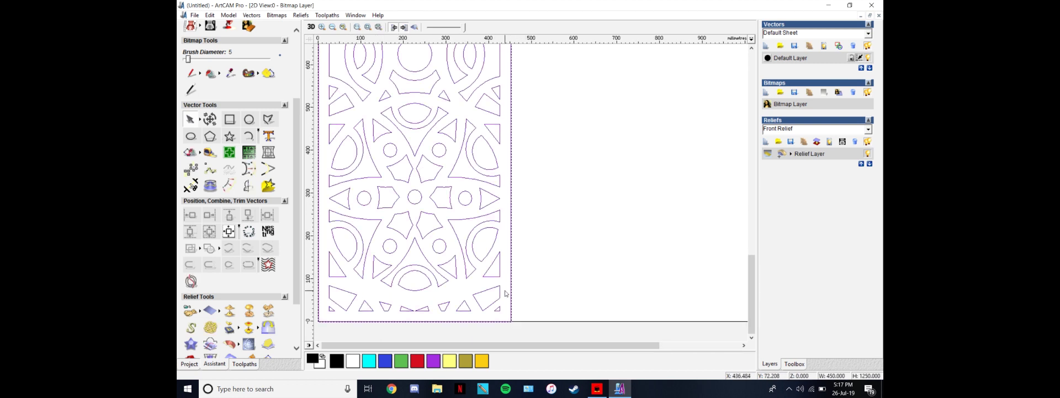
left_click(522, 257)
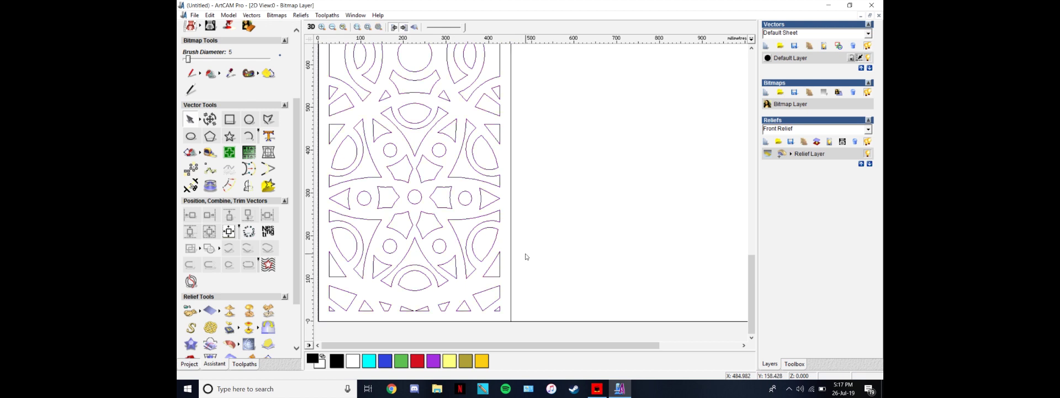
left_click(511, 227)
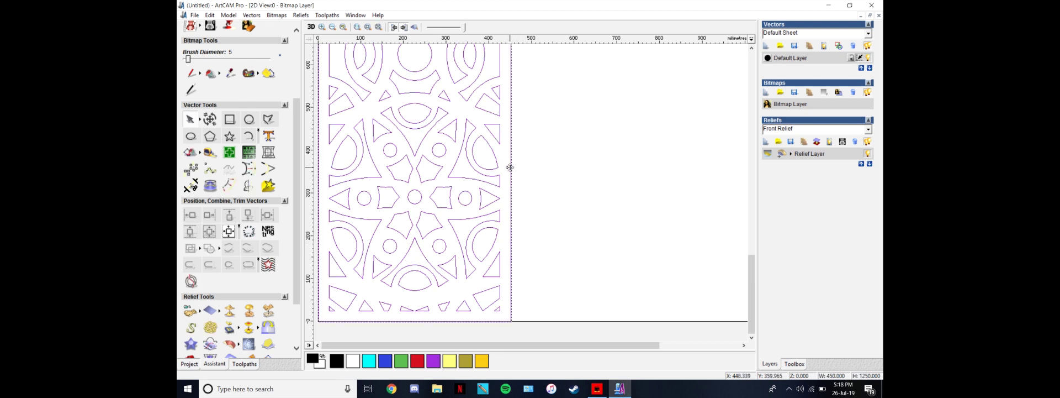
scroll(509, 306, "up", 5)
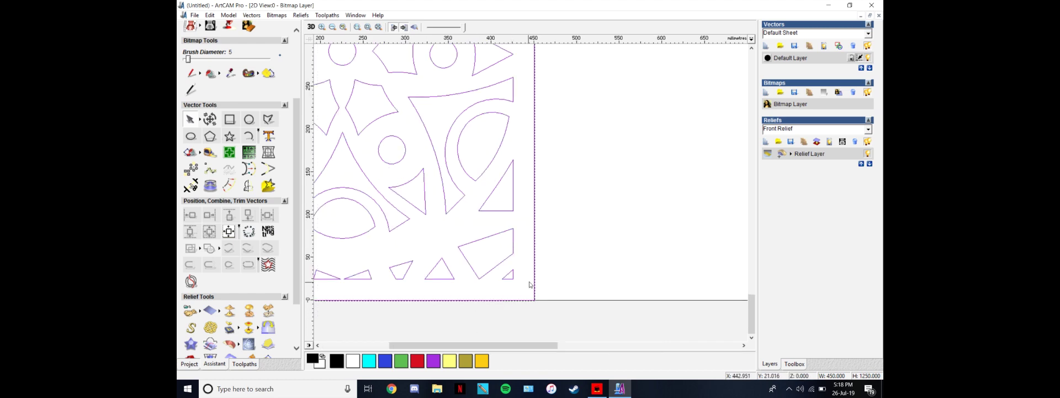
scroll(542, 234, "down", 2)
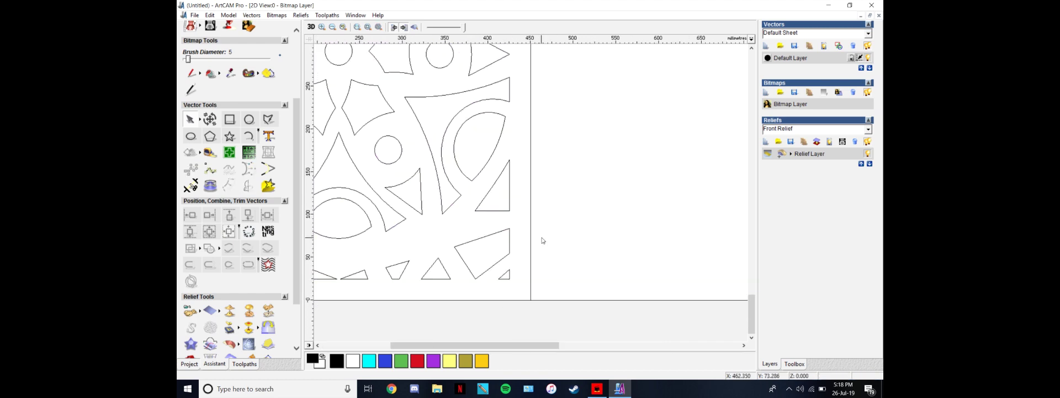
left_click(531, 230)
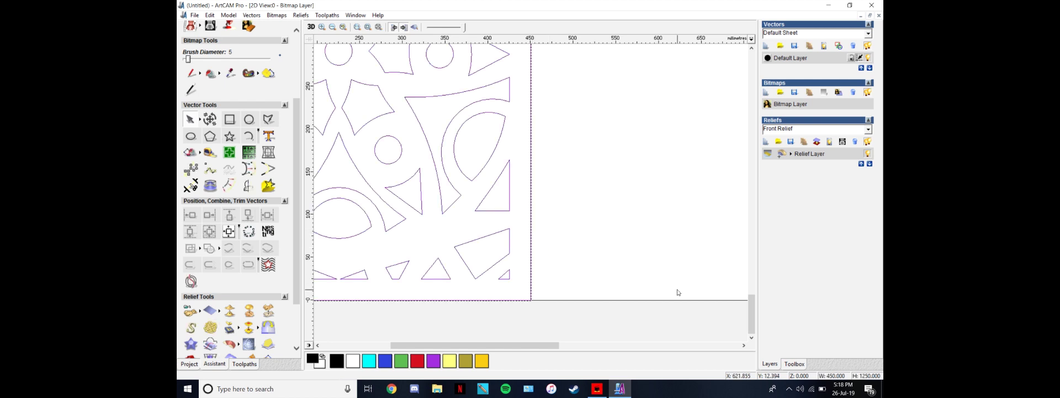
scroll(510, 269, "down", 2)
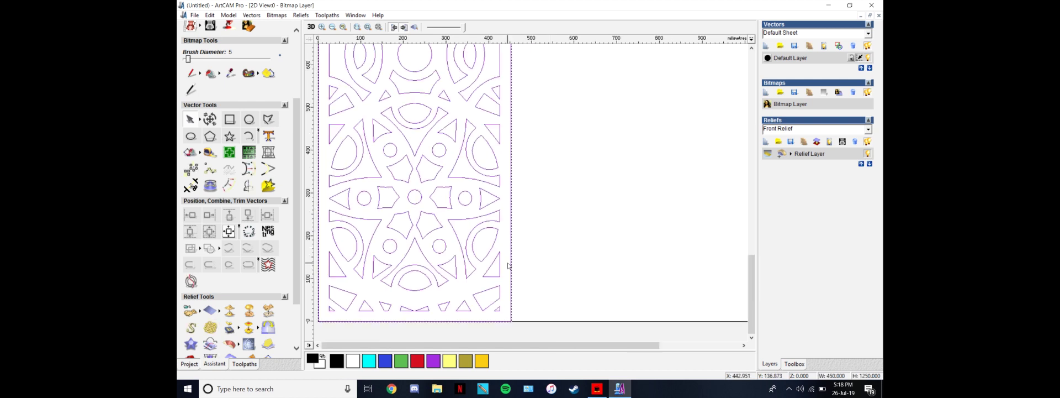
Ungroup the panel completely and delete the outer border rectangle.
right_click(509, 226)
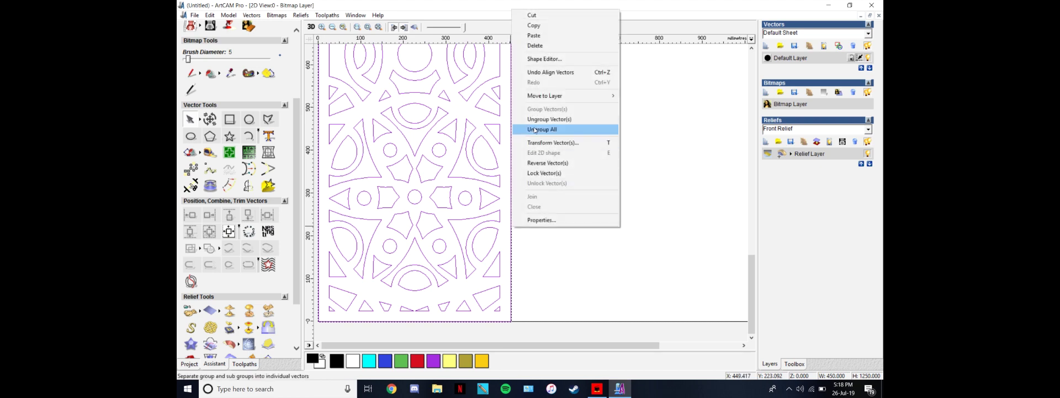
left_click(554, 129)
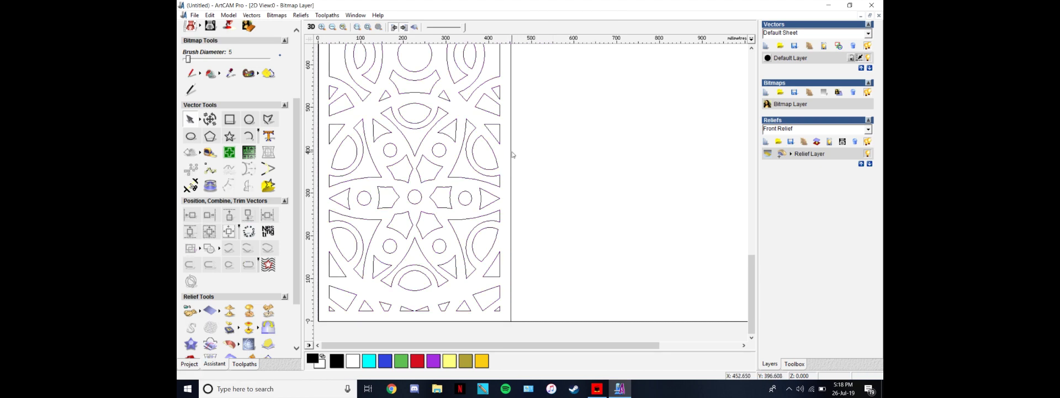
left_click(511, 154)
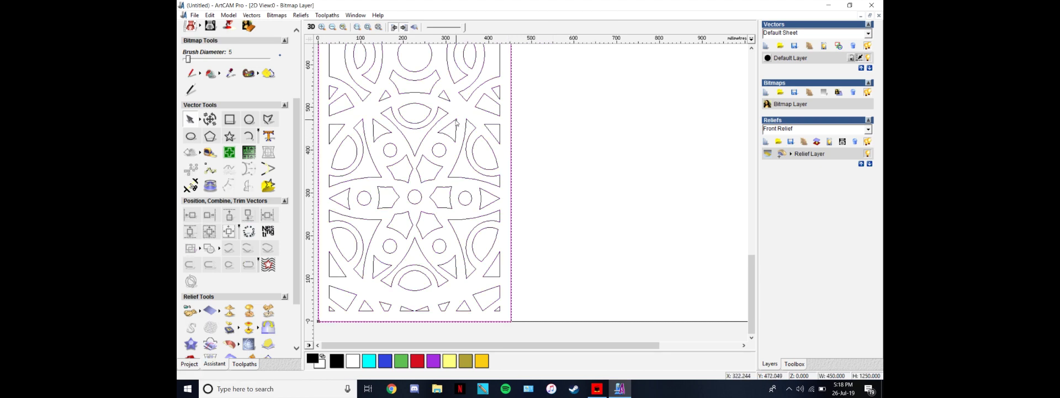
scroll(372, 75, "down", 1)
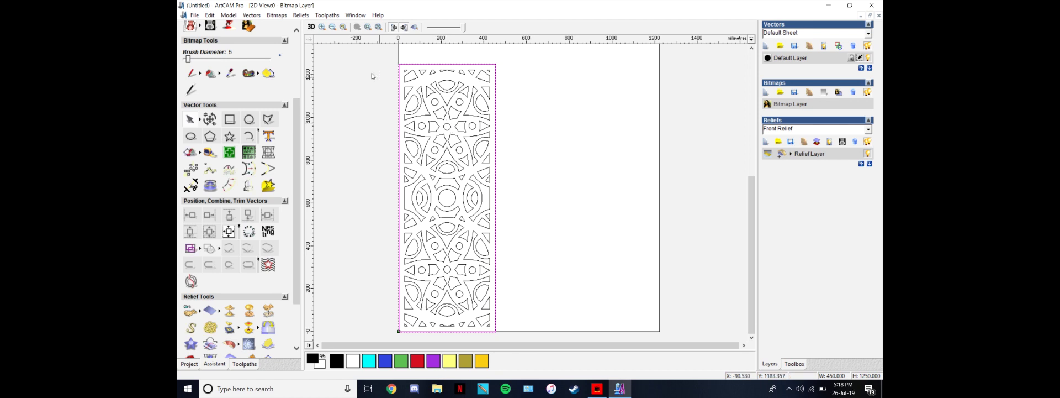
left_click(492, 119)
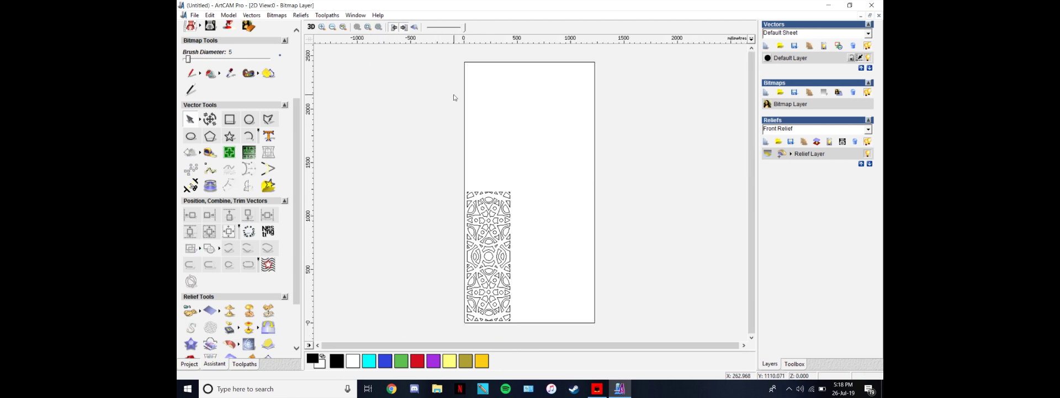
Select all the remaining pattern vectors of the panel and group them.
scroll(453, 111, "down", 1)
left_click_drag(453, 177, 555, 335)
right_click(490, 227)
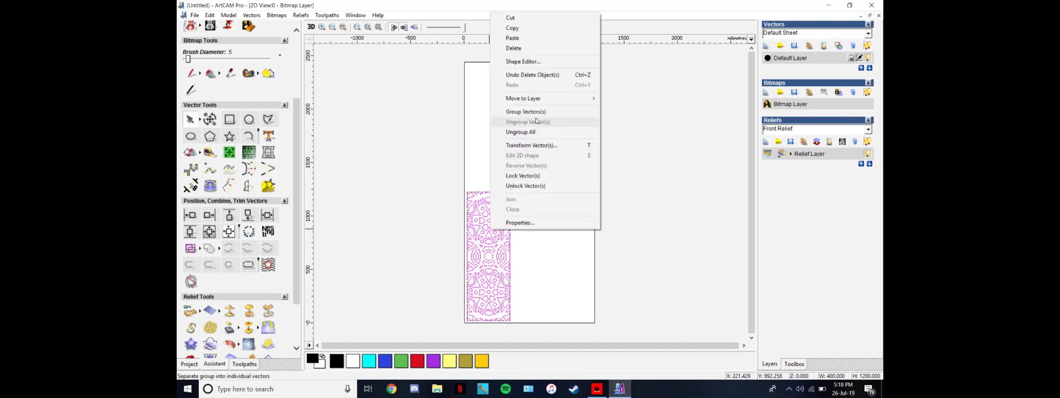
left_click(519, 110)
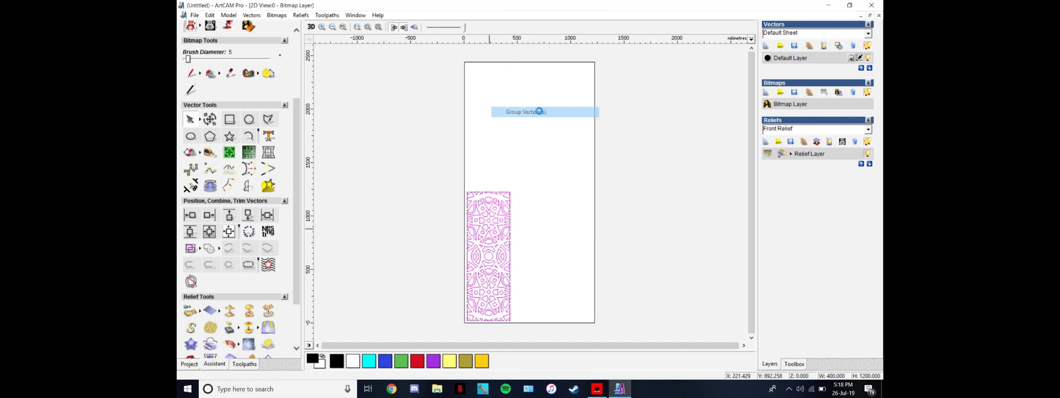
Set up an inside profiling toolpath with a finish depth of 8 and the wood or plastic End Mill 4 mm tool.
left_click(244, 363)
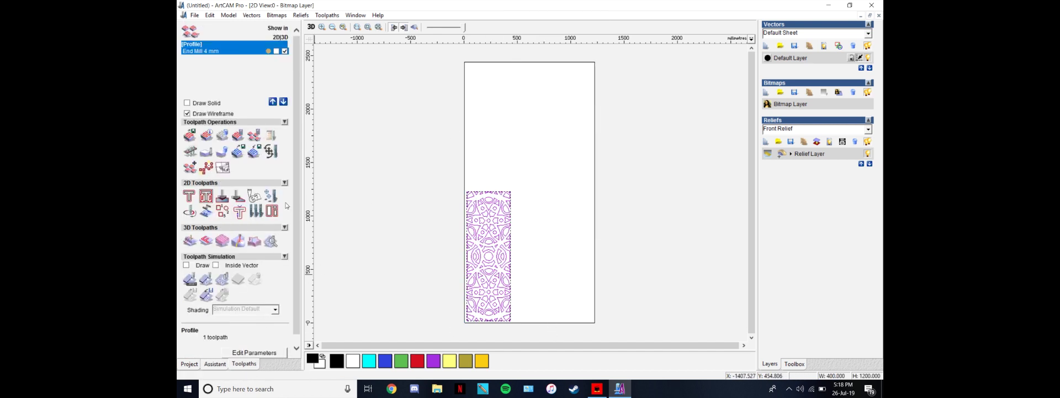
left_click(189, 196)
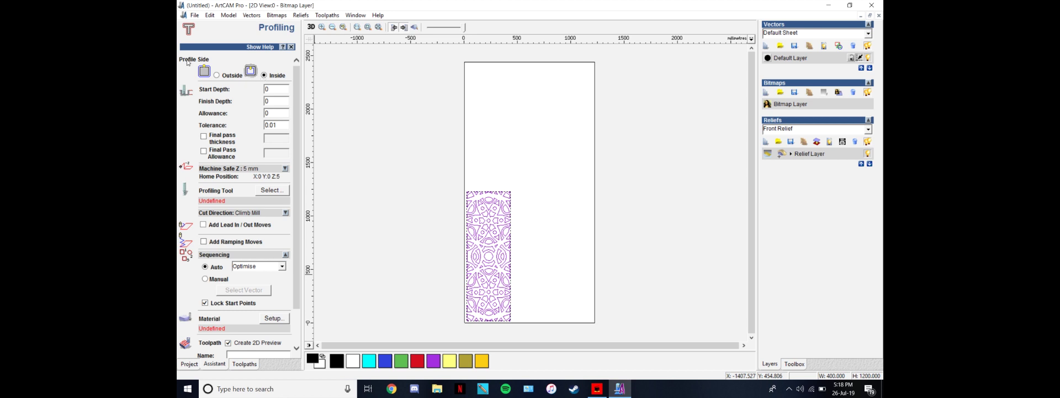
scroll(506, 226, "up", 5)
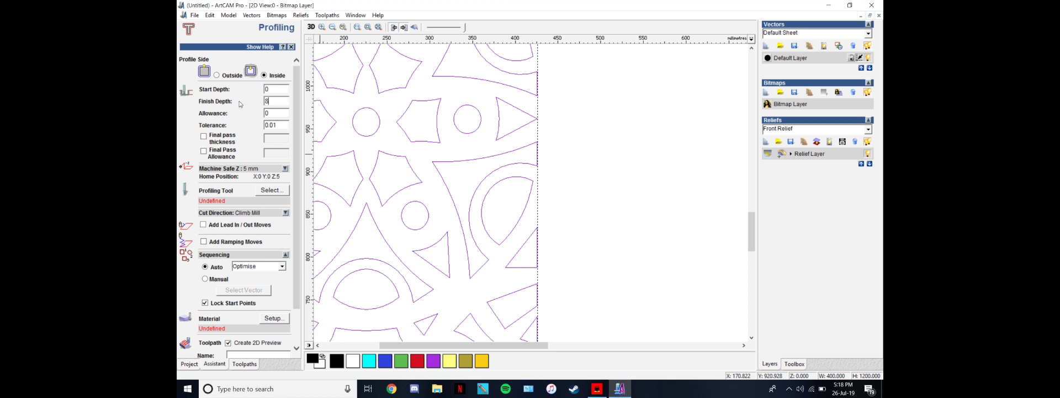
left_click(275, 190)
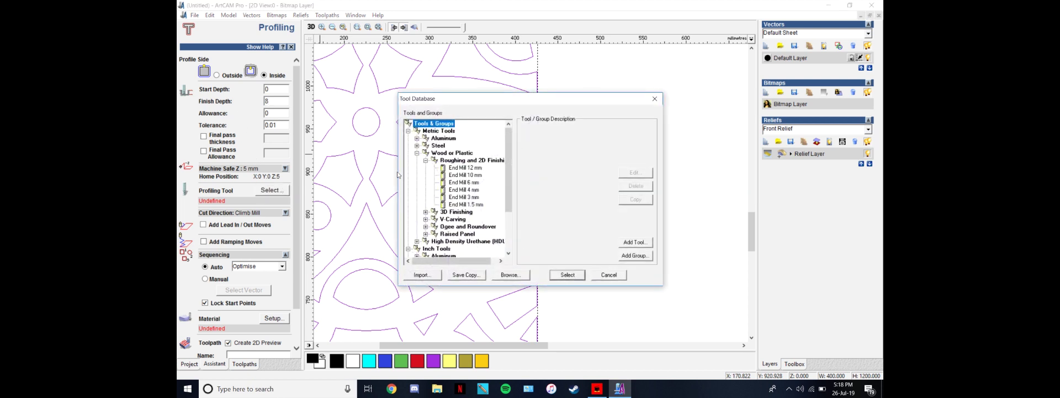
left_click(458, 189)
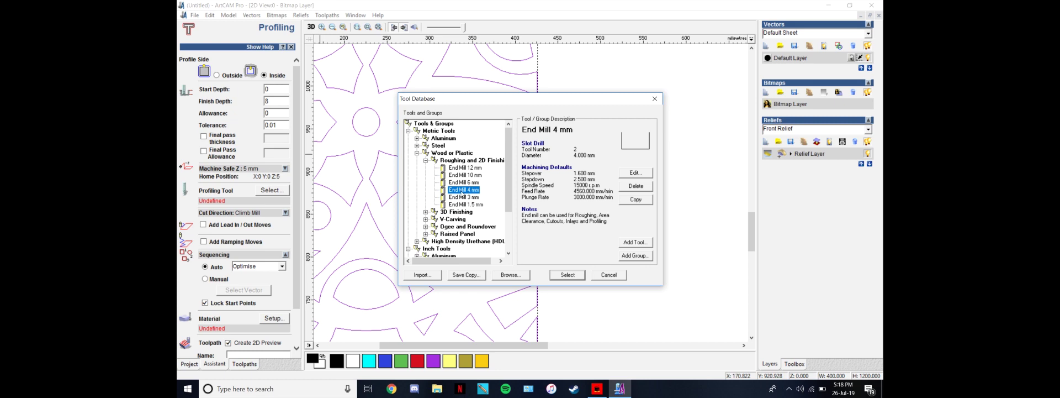
left_click(574, 275)
Try to calculate the inside profiling toolpath for the grouped pattern immediately.
scroll(257, 275, "down", 2)
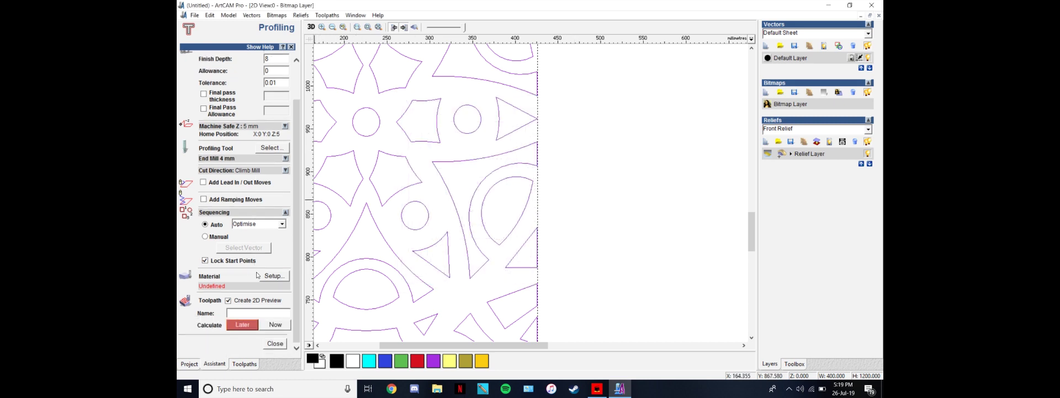
left_click(275, 325)
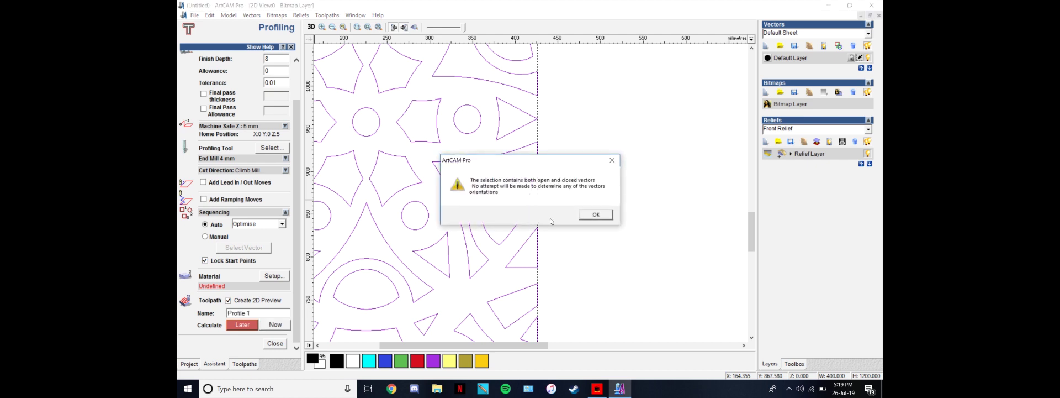
left_click(597, 215)
left_click(604, 214)
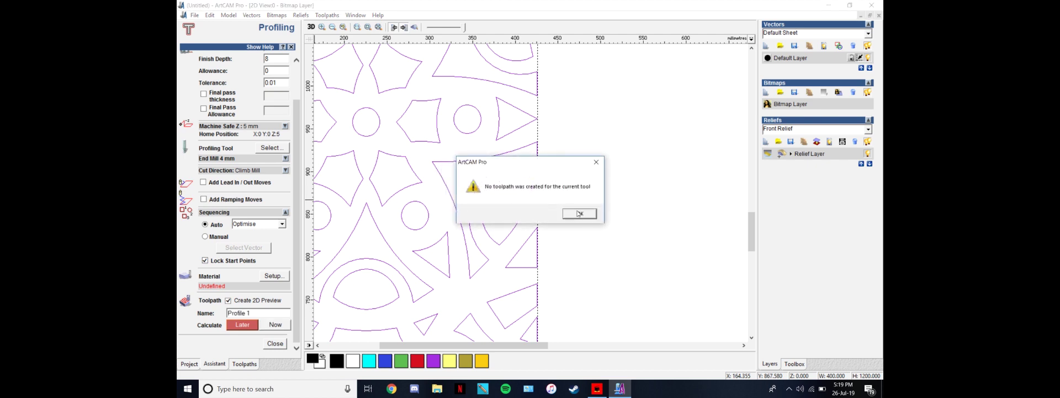
left_click(579, 213)
Ungroup all the pattern vectors of the panel.
scroll(552, 214, "down", 3)
scroll(458, 218, "down", 3)
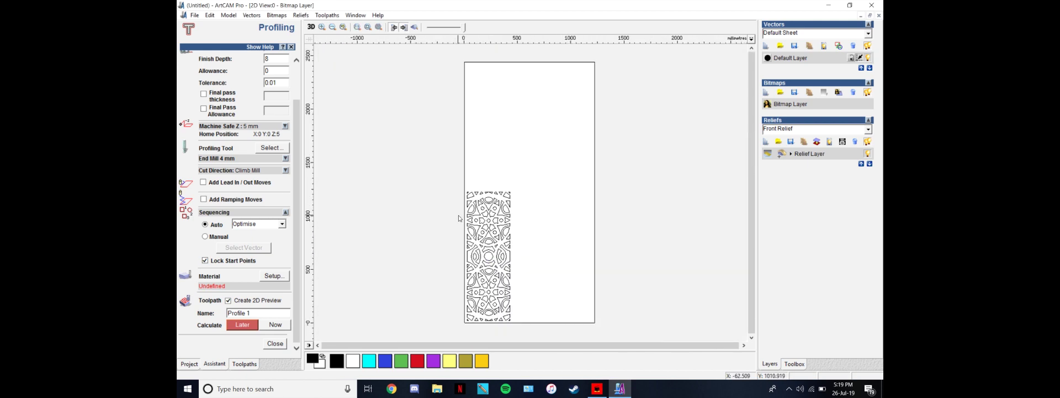
scroll(495, 277, "up", 3)
scroll(474, 276, "up", 3)
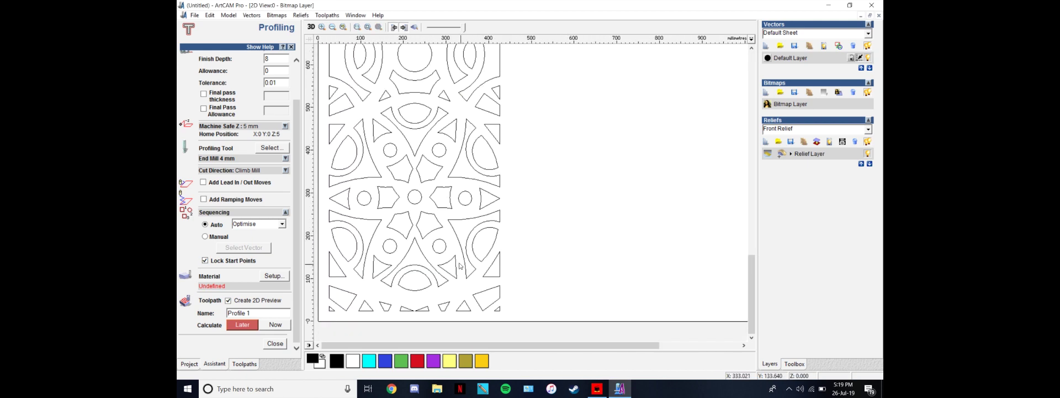
left_click(429, 216)
scroll(436, 204, "down", 2)
right_click(444, 189)
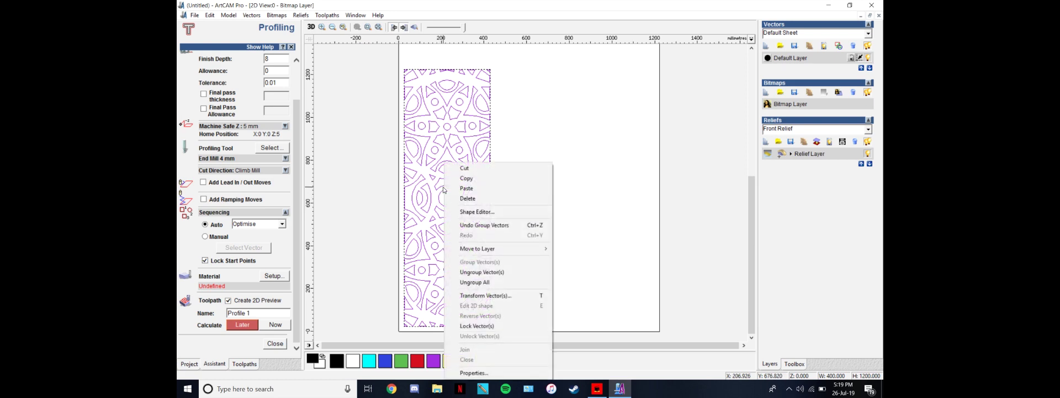
left_click(475, 281)
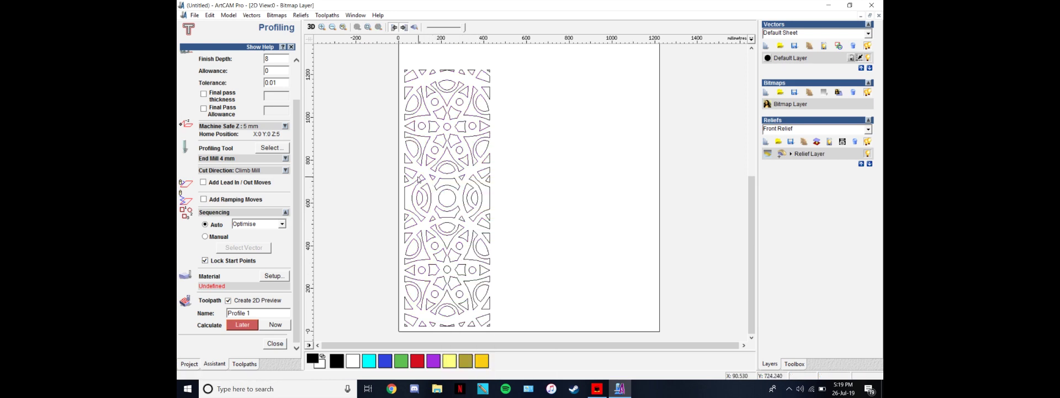
Select every ungrouped pattern vector on the sheet and clear the selection.
scroll(460, 81, "up", 3)
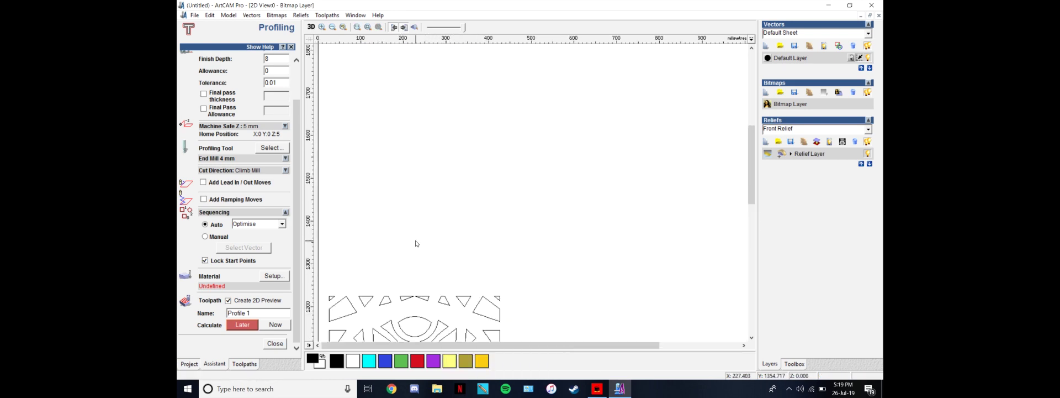
scroll(415, 298, "up", 2)
scroll(524, 239, "down", 5)
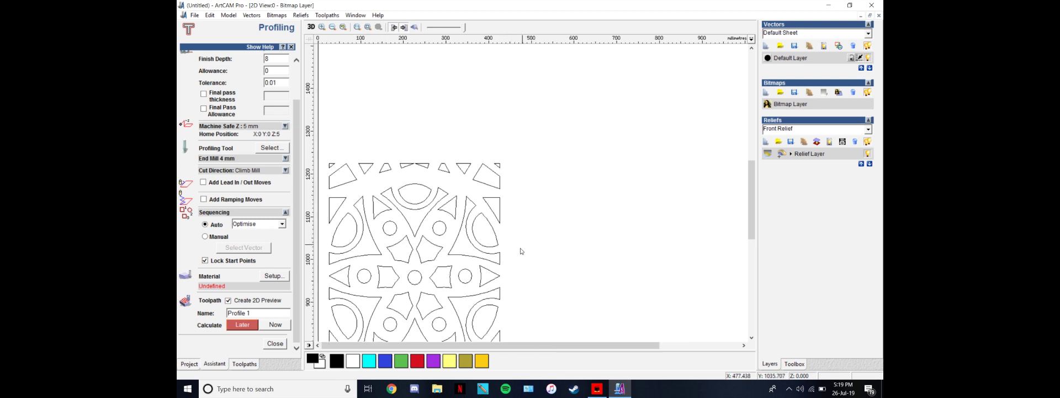
left_click_drag(518, 333, 434, 177)
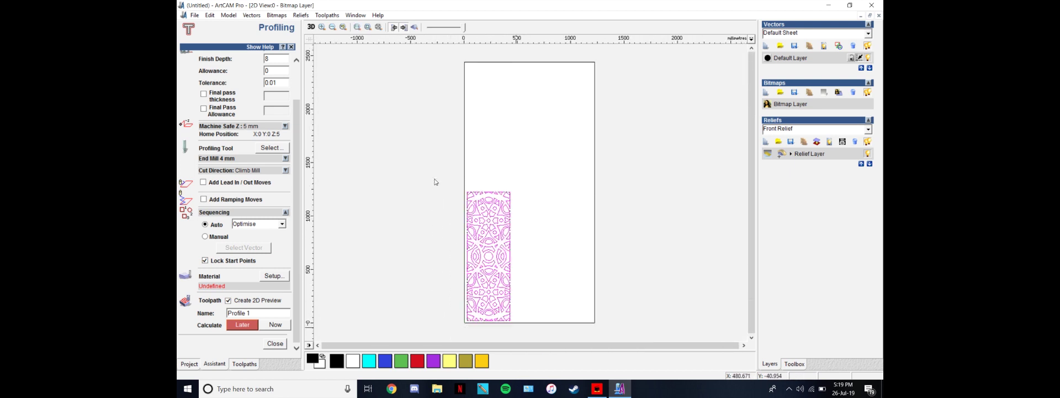
left_click(511, 232)
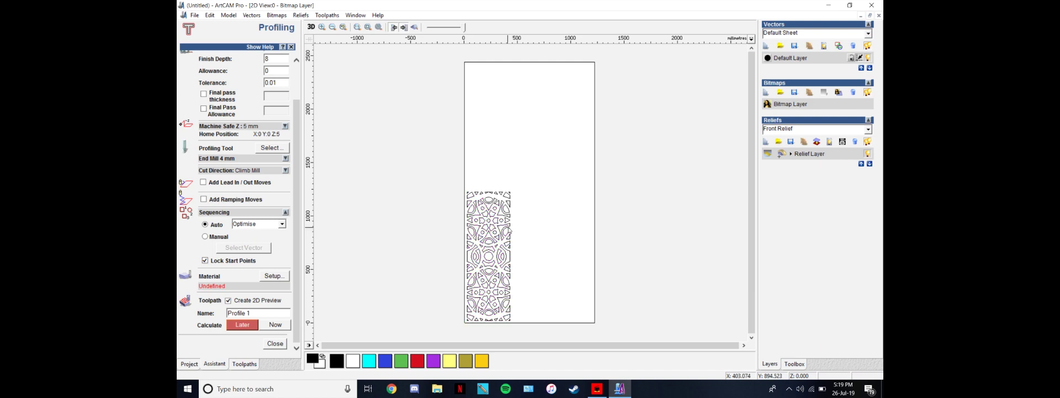
Check the small triangle at the pattern's upper-right corner, and group all the pattern vectors.
scroll(509, 230, "up", 5)
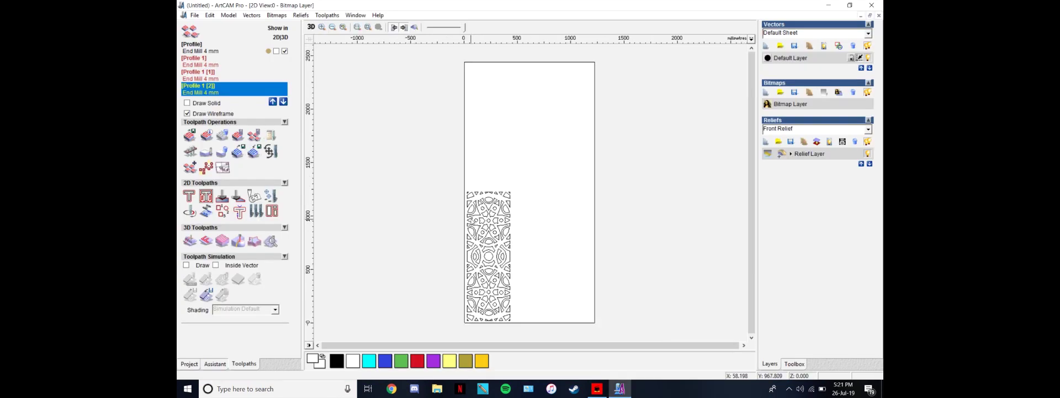
scroll(469, 219, "up", 5)
scroll(508, 187, "up", 10)
left_click(625, 227)
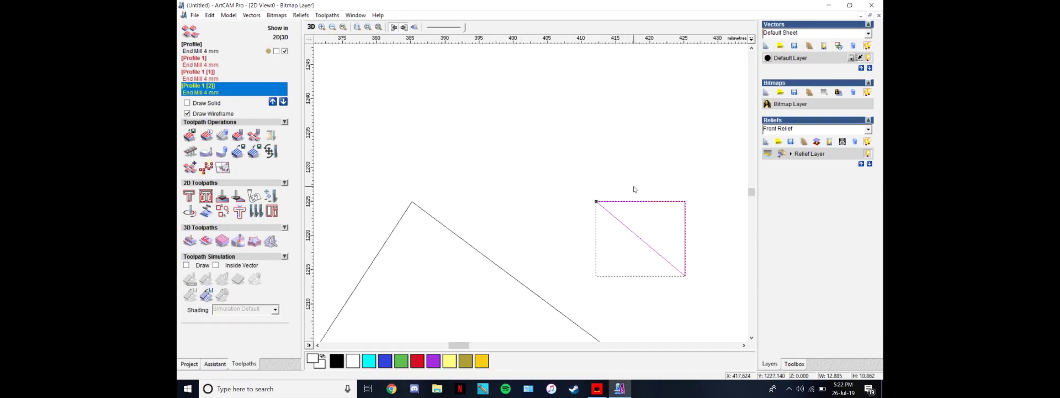
scroll(630, 192, "down", 10)
scroll(456, 198, "down", 5)
left_click_drag(479, 175, 576, 295)
right_click(510, 227)
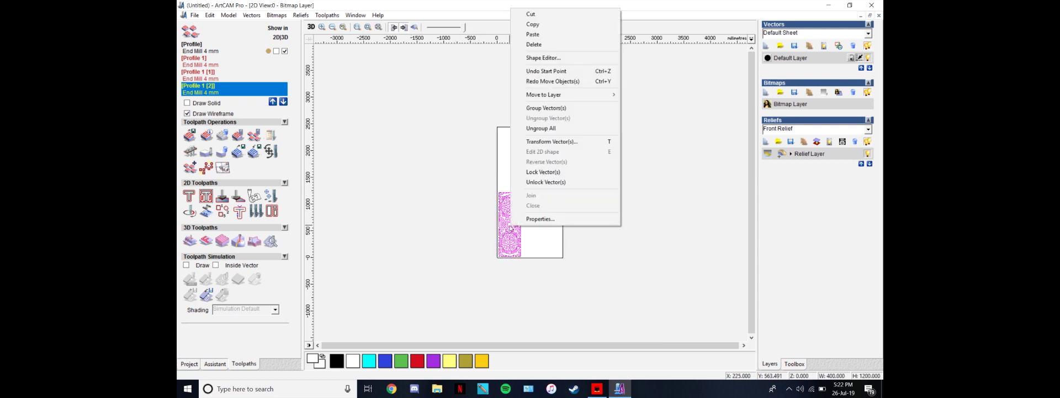
left_click(546, 107)
Fully ungroup the regrouped pattern, working at its upper-right corner.
scroll(536, 217, "up", 15)
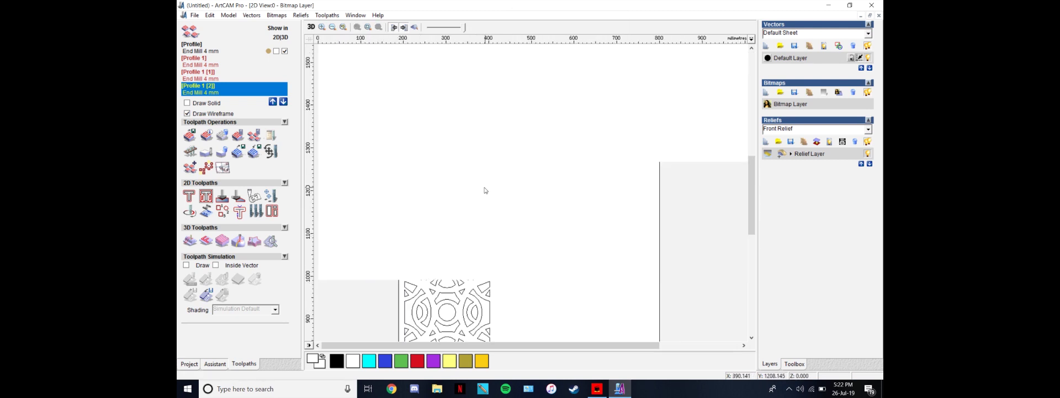
scroll(525, 237, "up", 2)
scroll(470, 299, "down", 3)
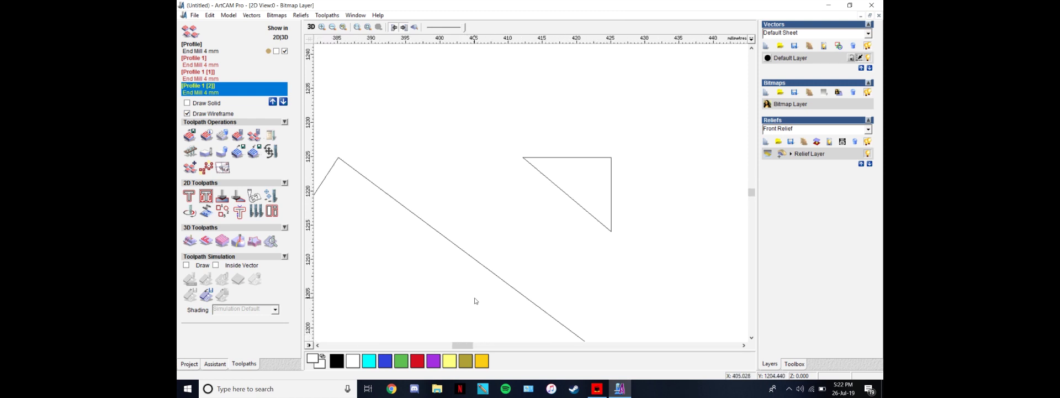
left_click(588, 150)
right_click(587, 147)
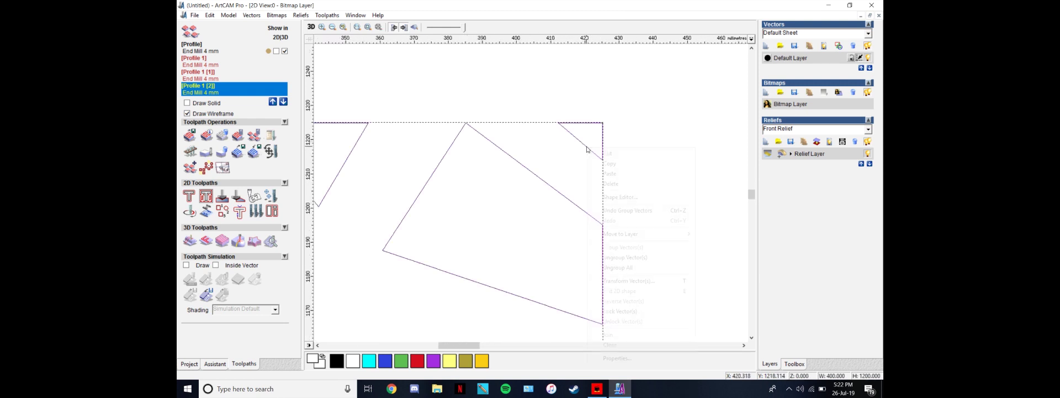
left_click(623, 267)
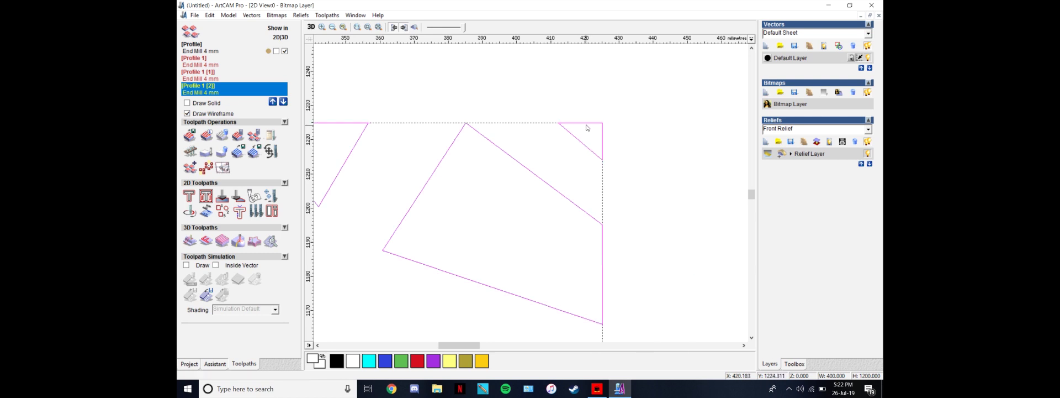
Move the small upper-right corner triangle aside to check for an overlapping line, and undo the move.
left_click_drag(595, 124, 608, 88)
left_click_drag(548, 116, 612, 180)
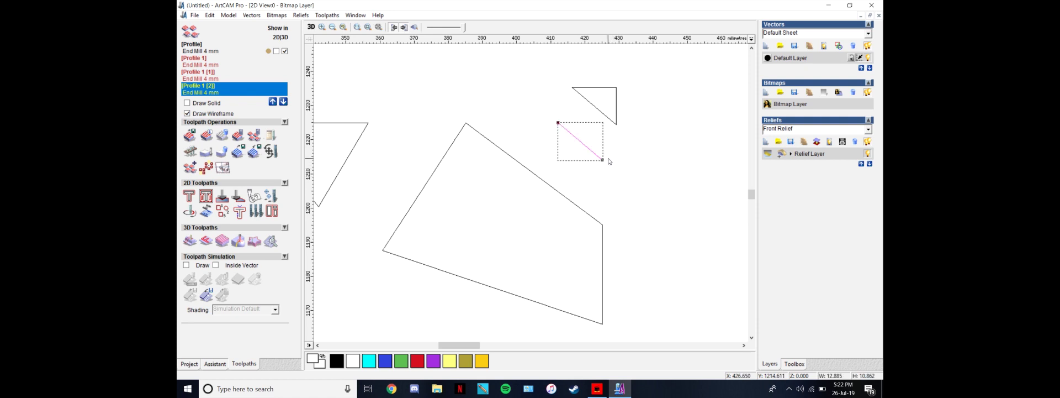
key("ctrl+z")
left_click(604, 141)
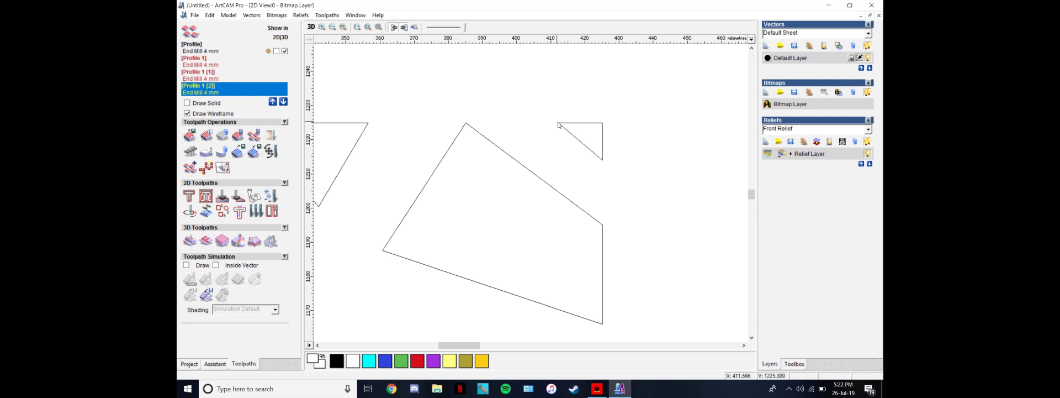
Delete the small triangle at the pattern's upper-right corner together with the diagonal line overlapping its slanted edge.
left_click(571, 132)
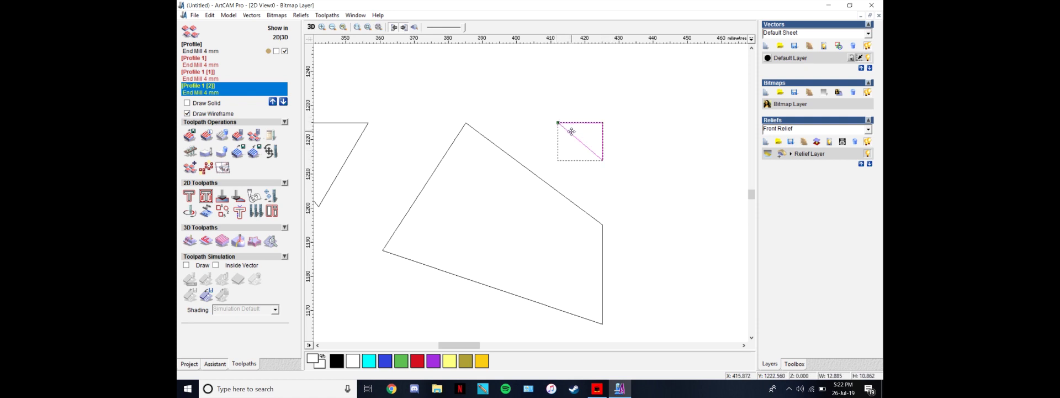
left_click(569, 136)
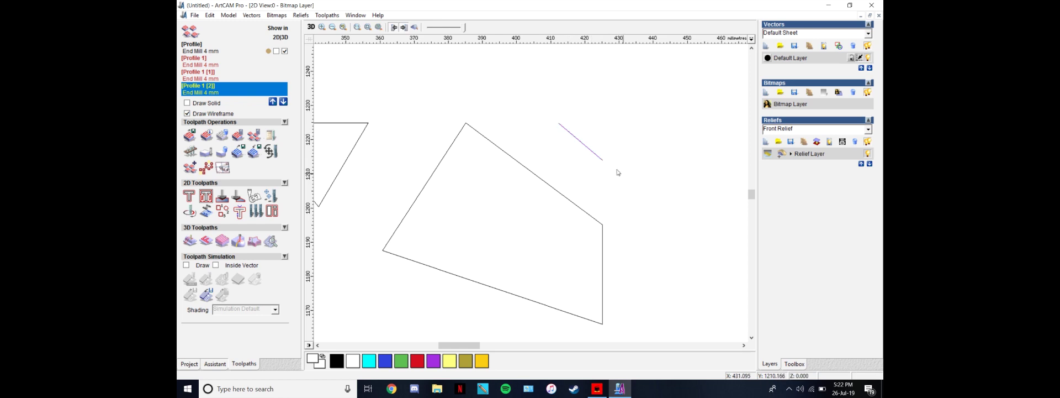
left_click_drag(547, 110, 645, 185)
key("Delete")
Try deleting the small upper-left corner triangle and its overlapping diagonal line, and undo the deletion.
scroll(478, 173, "down", 3)
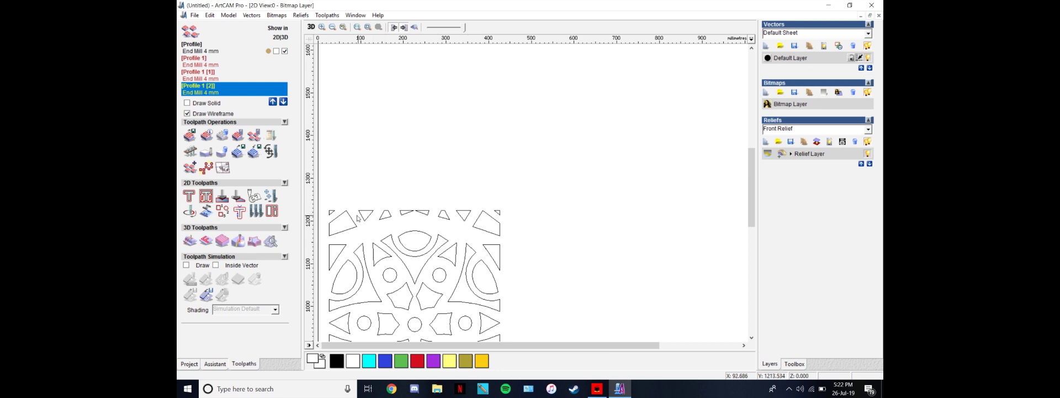
scroll(358, 218, "up", 5)
left_click(442, 189)
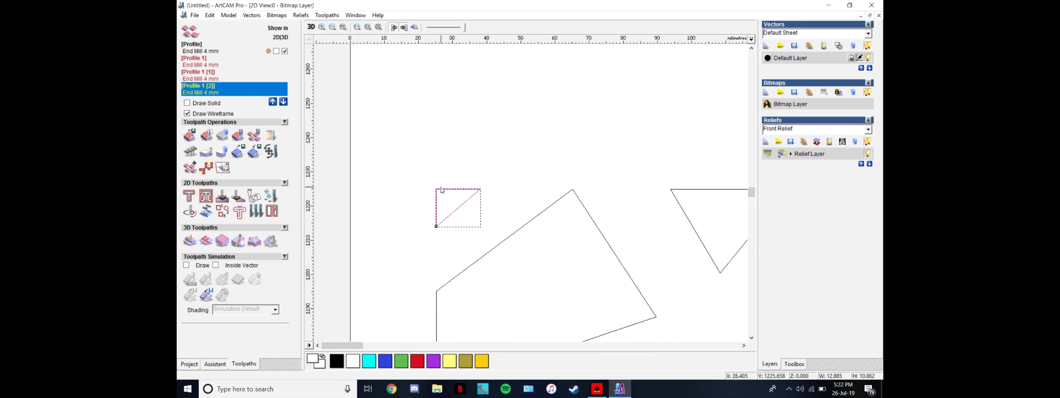
key("Delete")
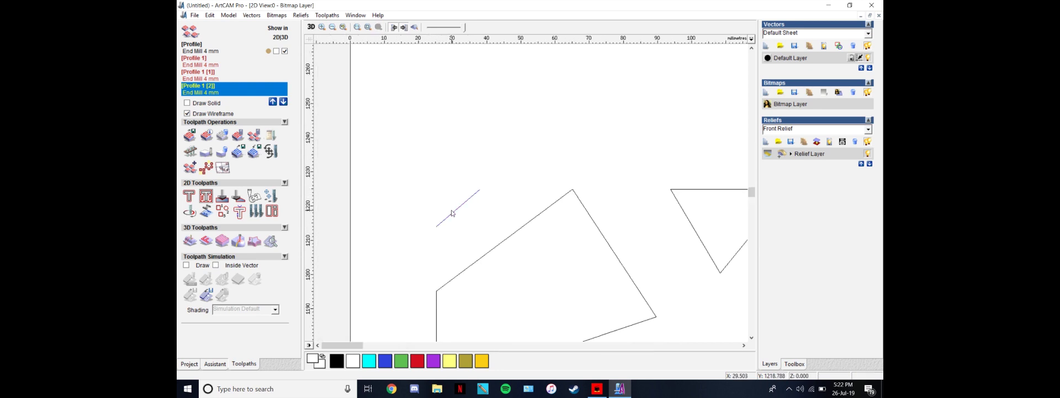
left_click(451, 212)
key("Delete")
key("ctrl+z")
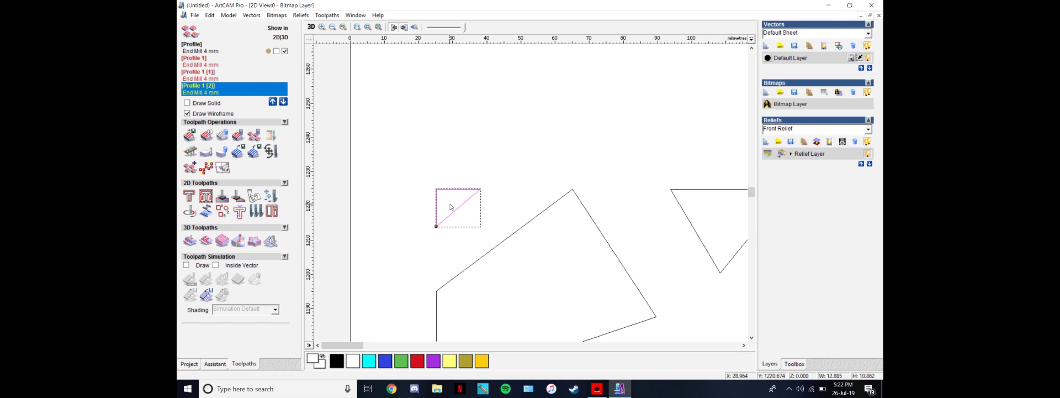
Try deleting the small lower-right corner triangle and its overlapping diagonal line, and undo the deletion.
scroll(519, 254, "down", 5)
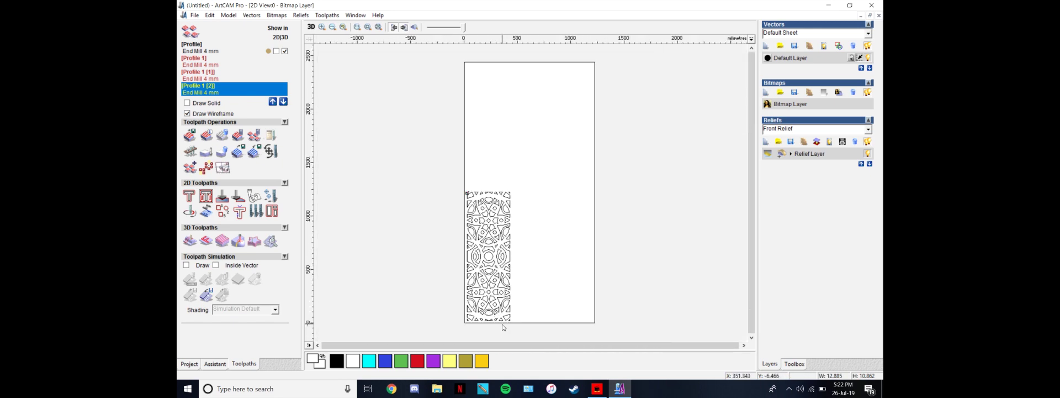
scroll(502, 327, "up", 10)
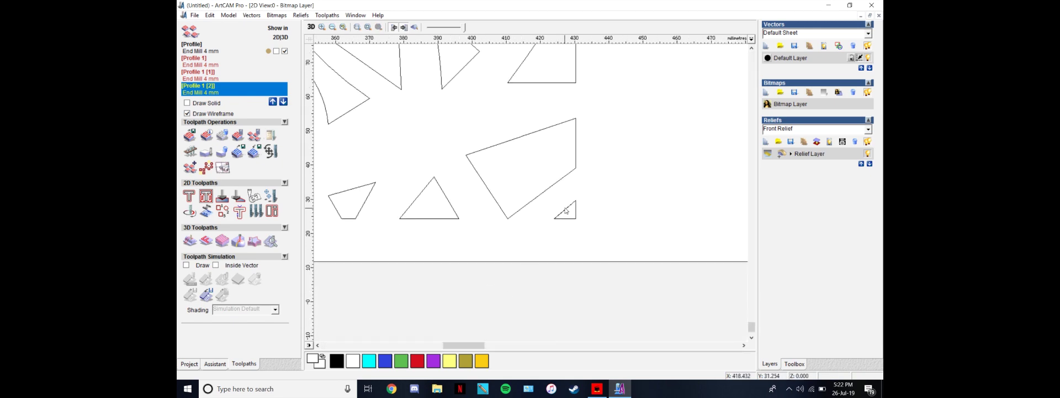
scroll(566, 211, "up", 3)
left_click(523, 184)
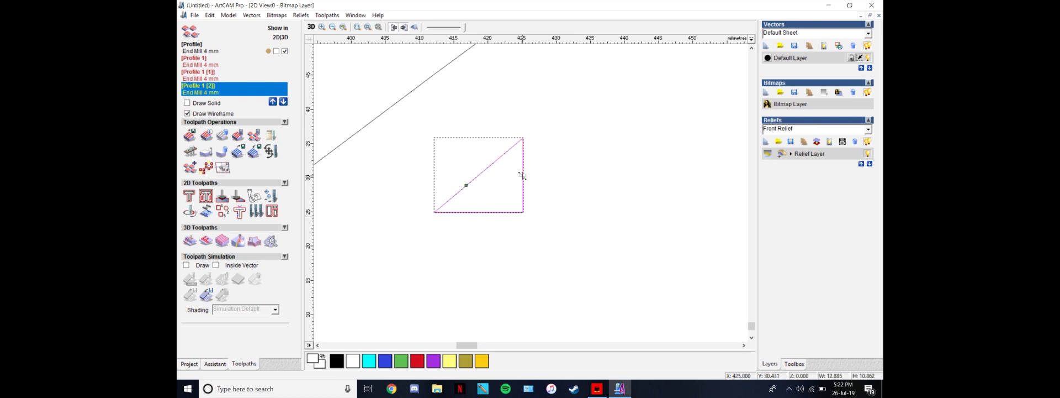
key("Delete")
double_click(492, 162)
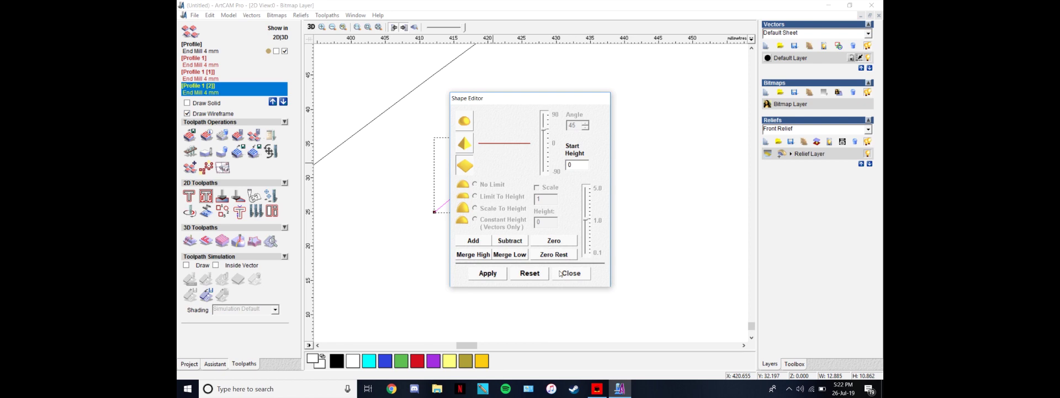
left_click(569, 273)
key("Delete")
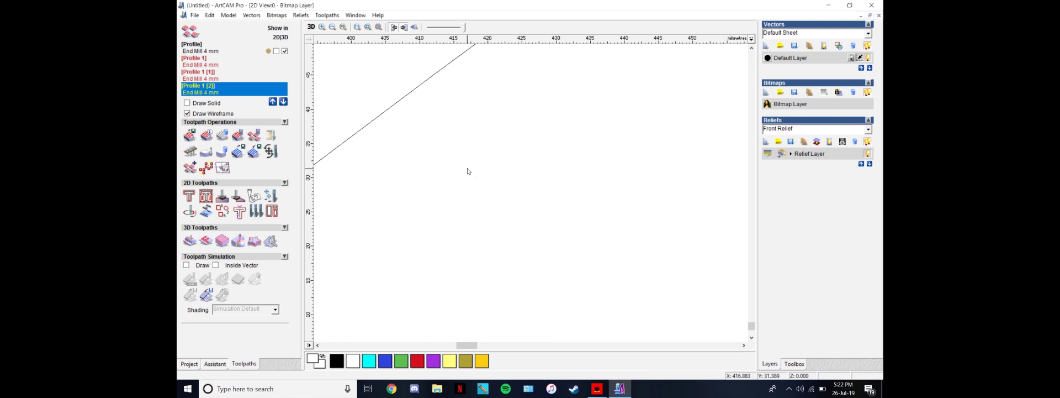
key("ctrl+z")
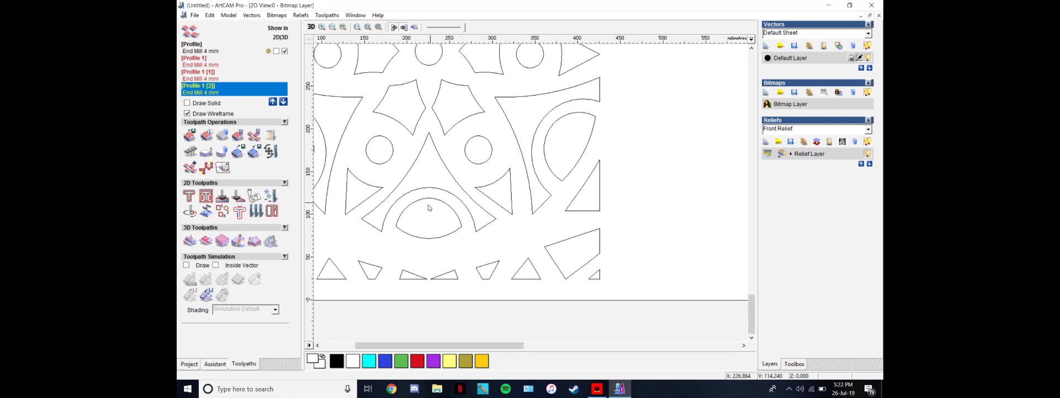
Try deleting the small triangle at the pattern's lower-left corner, and undo the deletion.
scroll(364, 275, "down", 3)
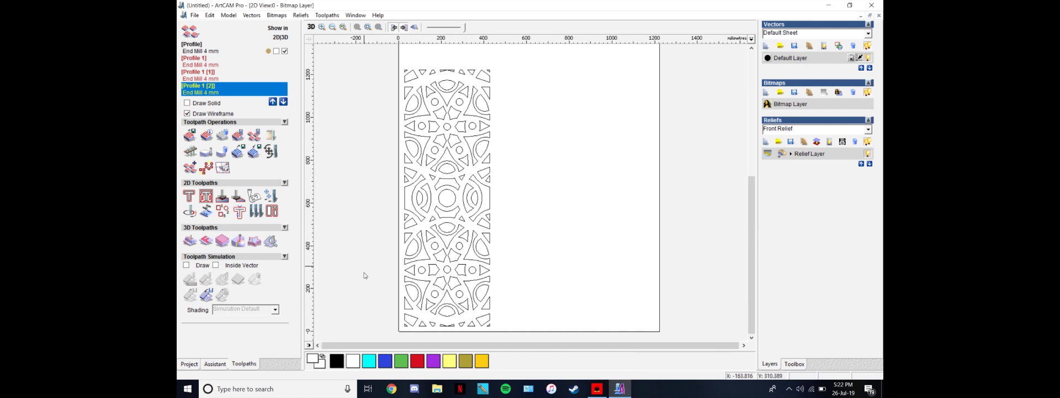
scroll(395, 326, "up", 6)
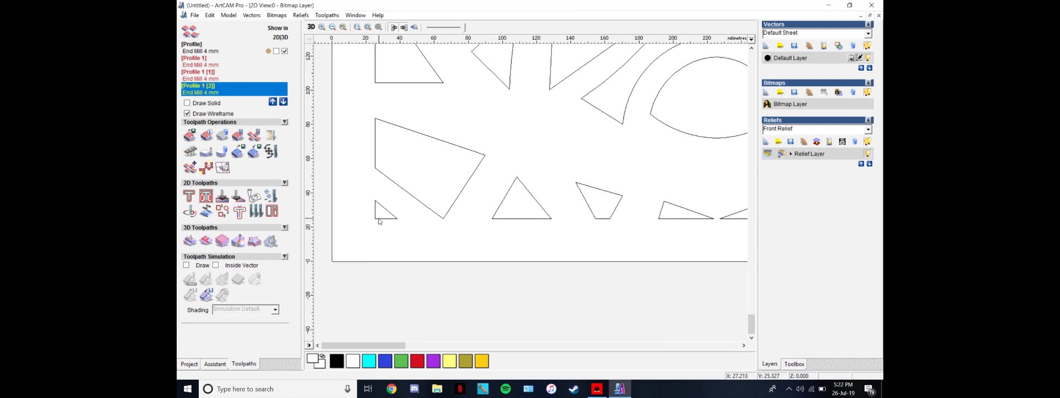
left_click(379, 219)
key("Delete")
key("ctrl+z")
scroll(387, 210, "down", 3)
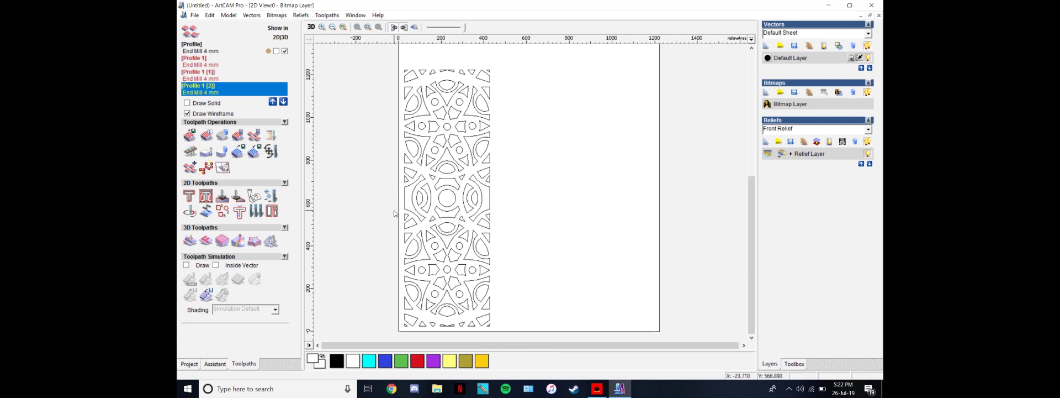
scroll(389, 204, "down", 3)
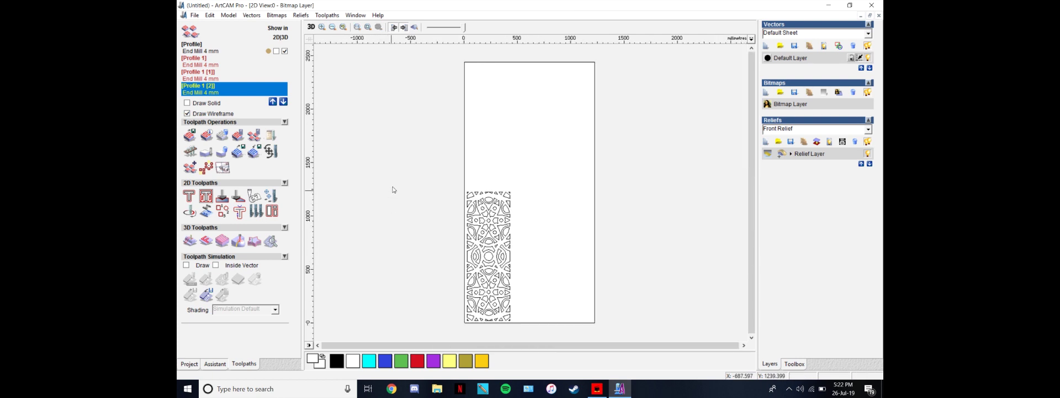
left_click_drag(462, 193, 433, 172)
left_click(537, 323)
key("ctrl+a")
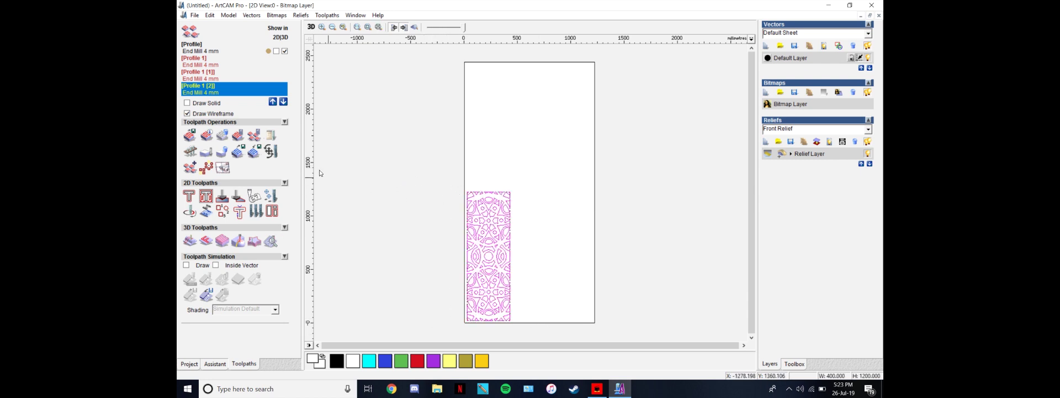
left_click(190, 196)
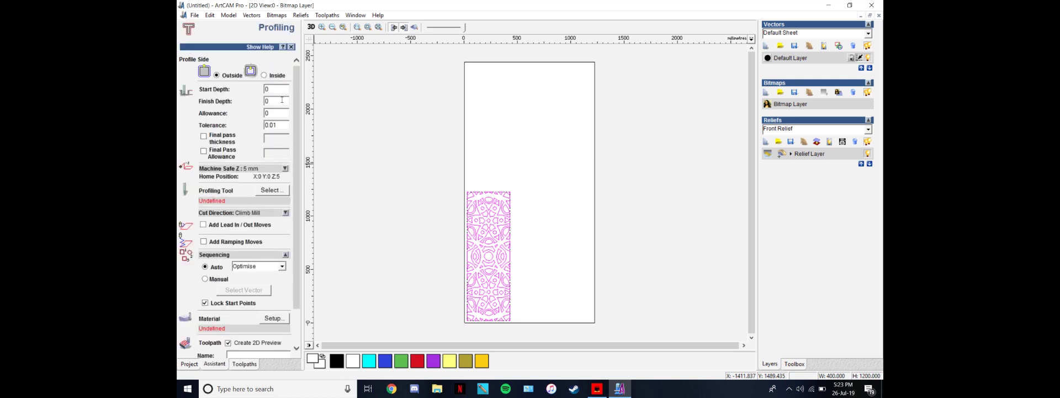
scroll(280, 322, "down", 2)
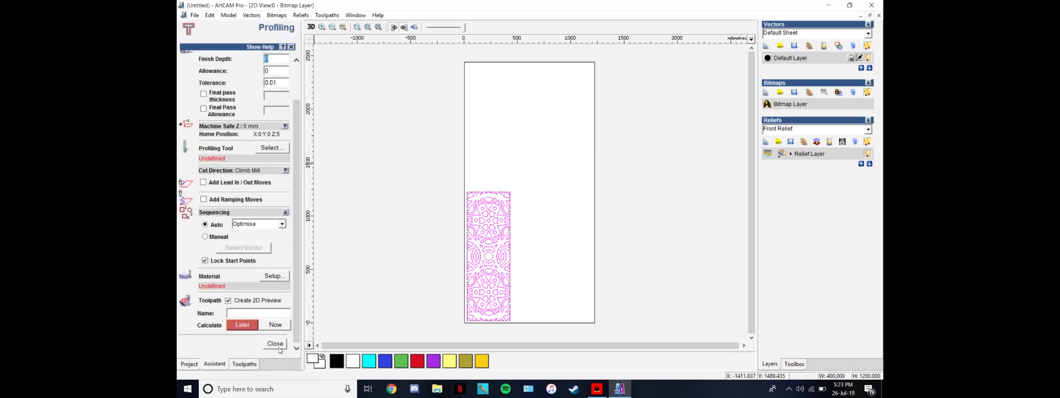
left_click(278, 345)
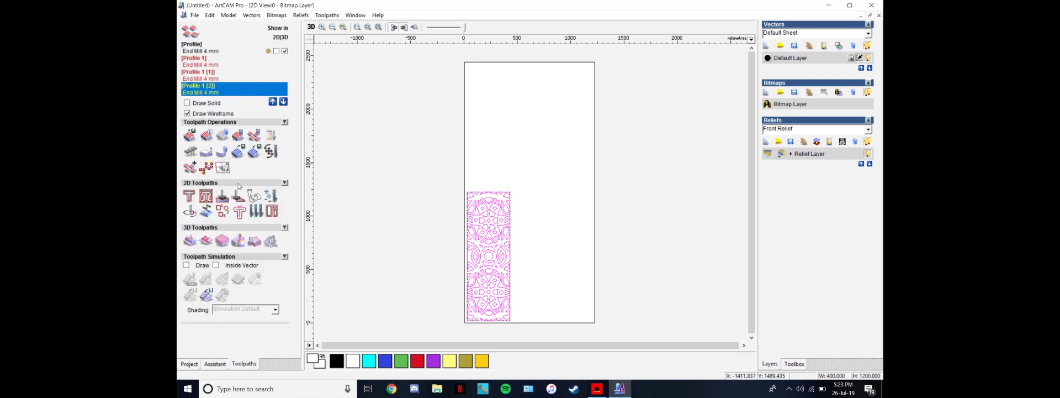
Open the Profile 1 [2] toolpath for editing, select the entire pattern and group its vectors.
double_click(236, 92)
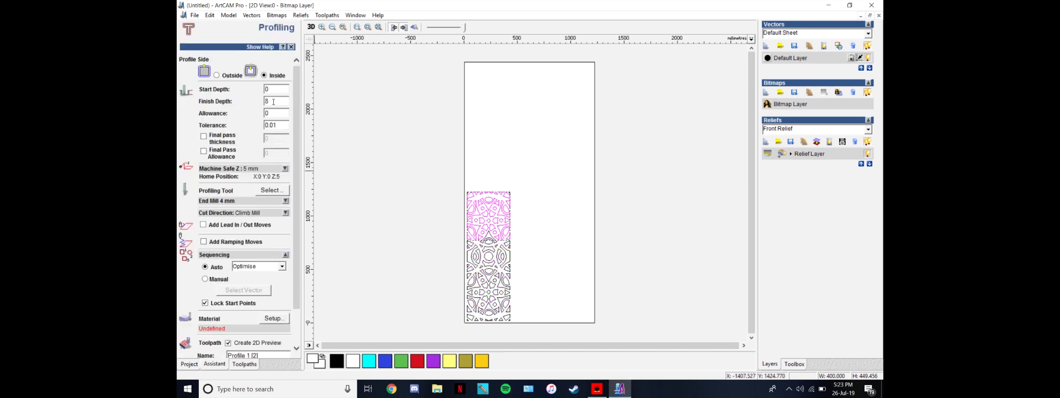
left_click(452, 177)
key("ctrl+a")
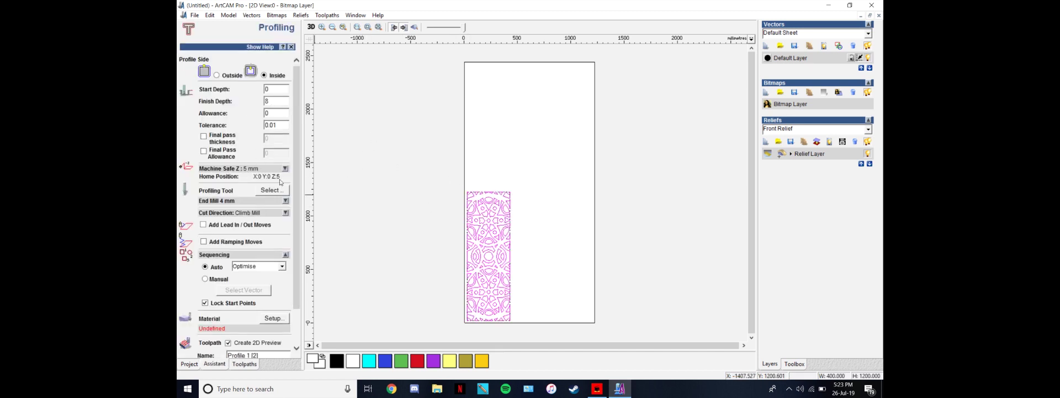
right_click(479, 219)
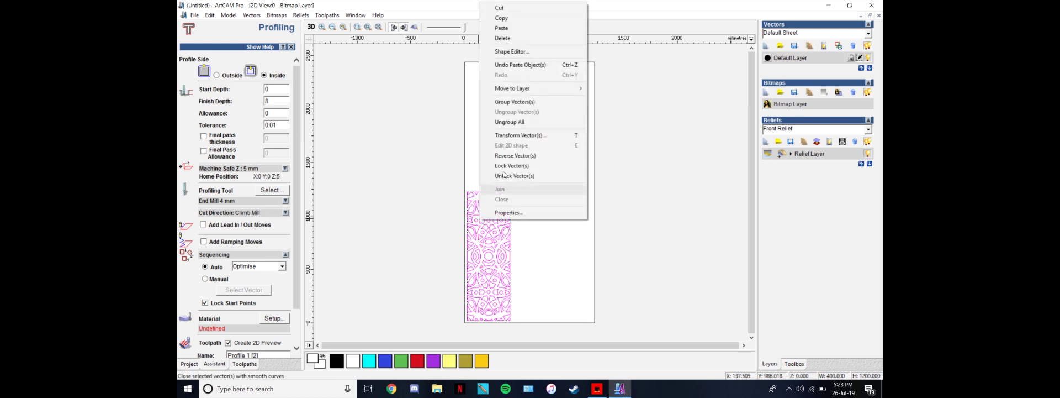
left_click(513, 103)
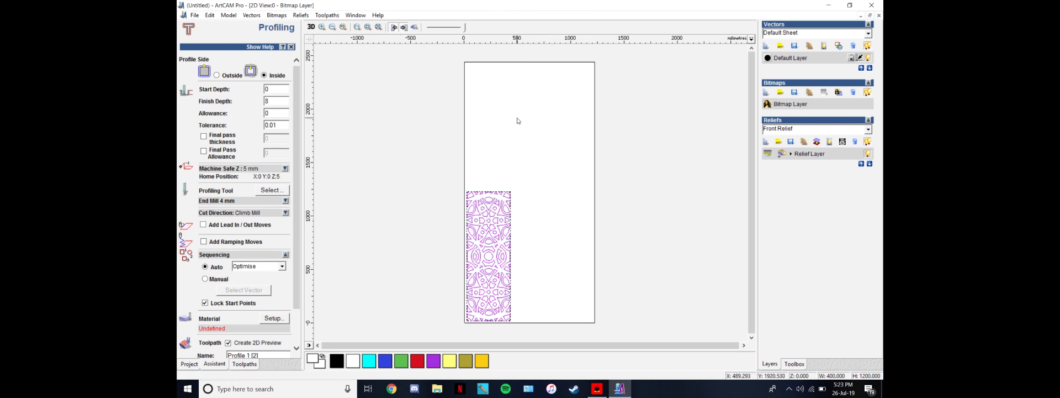
Set the 4 mm end mill's feed rate to 400 mm/min and calculate the Profile 1 [2] toolpath immediately.
left_click(285, 201)
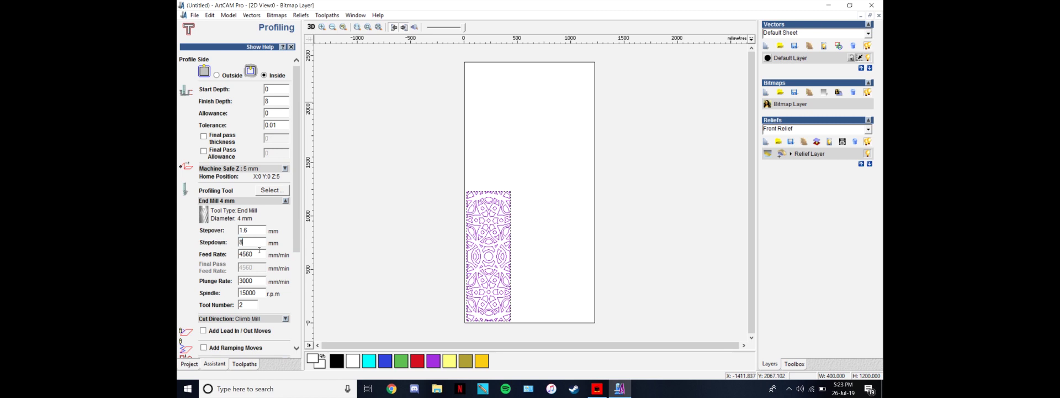
key("Tab")
type("4")
scroll(245, 305, "down", 5)
left_click(274, 326)
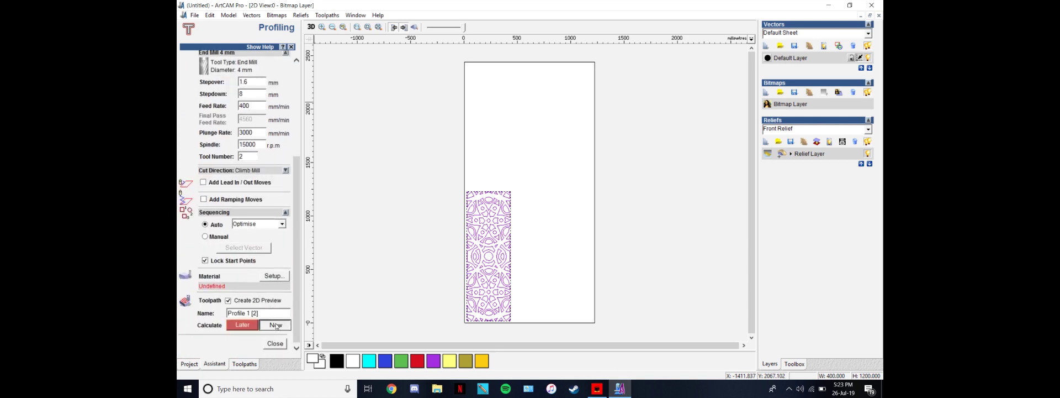
Examine the calculated inside profile paths around the upper-right corner triangles and the shapes in the upper part of the pattern.
scroll(497, 220, "up", 5)
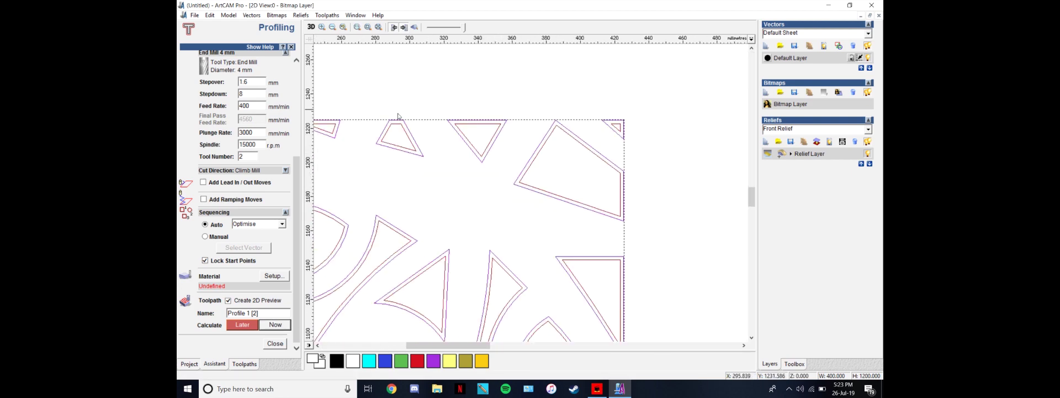
scroll(398, 116, "down", 6)
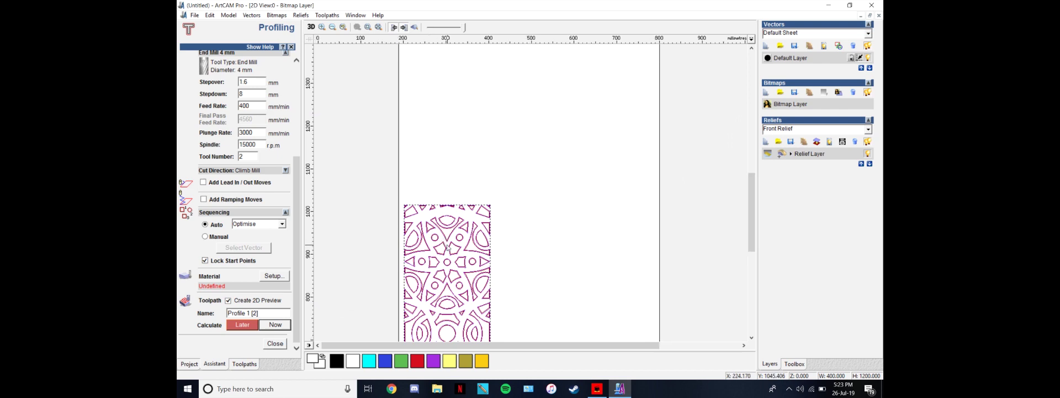
scroll(447, 247, "up", 3)
scroll(447, 187, "down", 5)
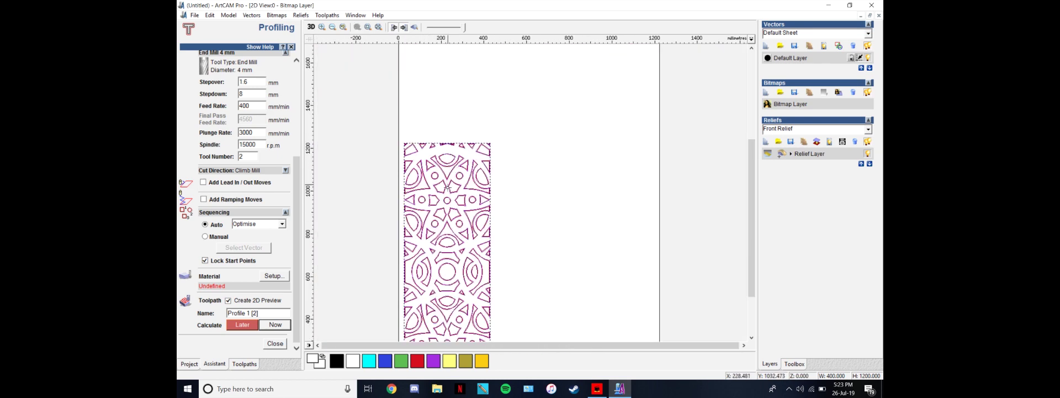
scroll(448, 188, "up", 6)
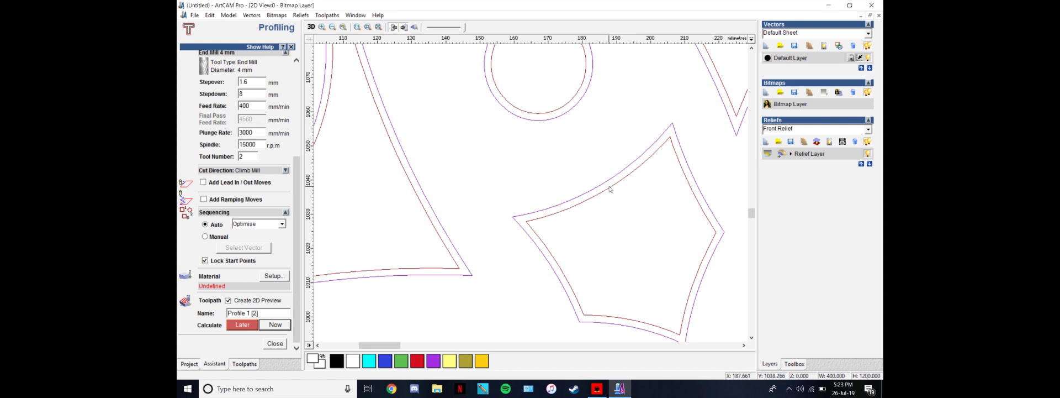
left_click(608, 186)
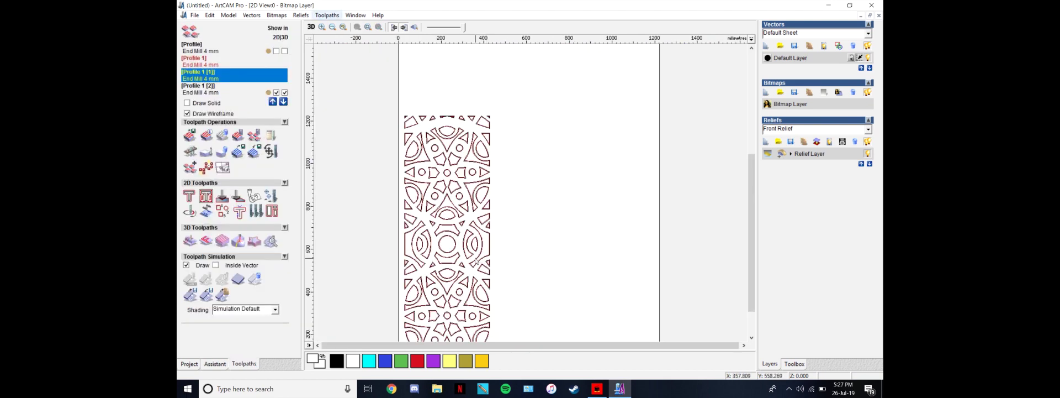
Select the Profile 1 [2] toolpath on the pattern and start its simulation.
scroll(485, 212, "down", 3)
scroll(496, 206, "up", 2)
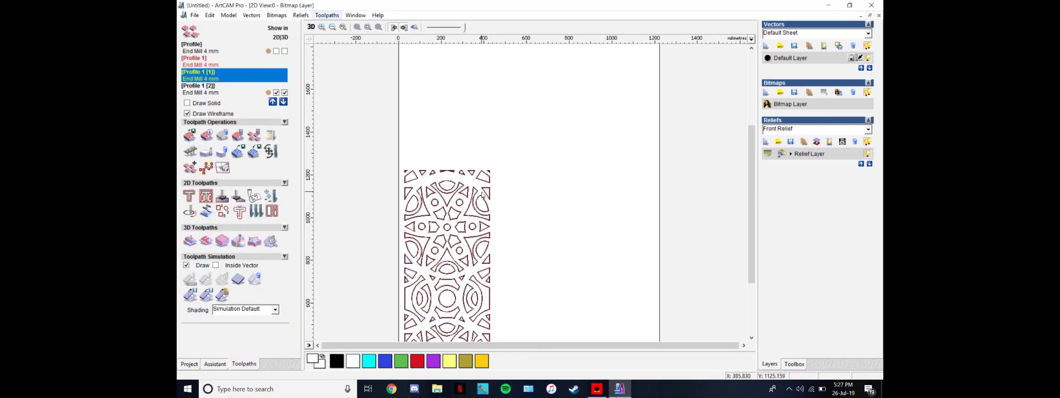
scroll(480, 178, "up", 4)
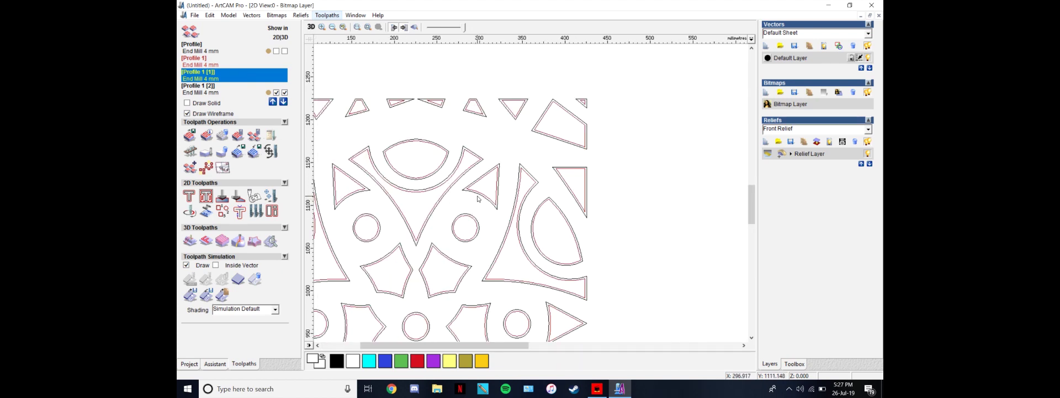
left_click(478, 194)
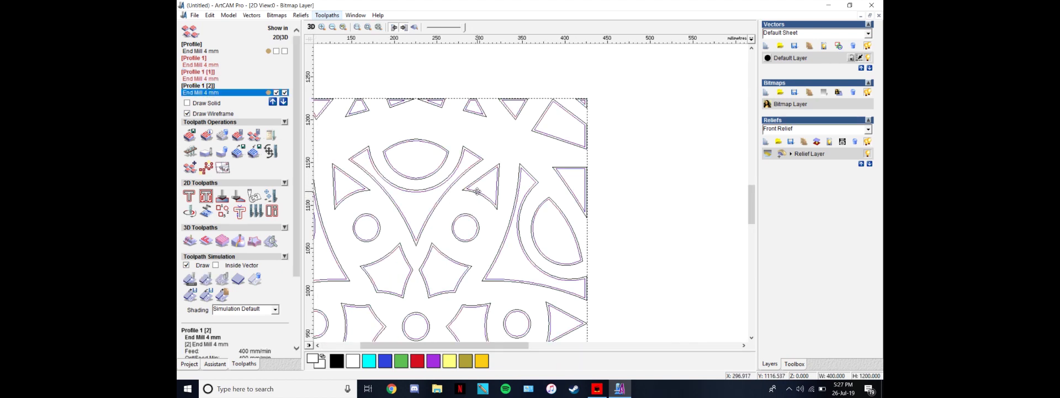
right_click(478, 193)
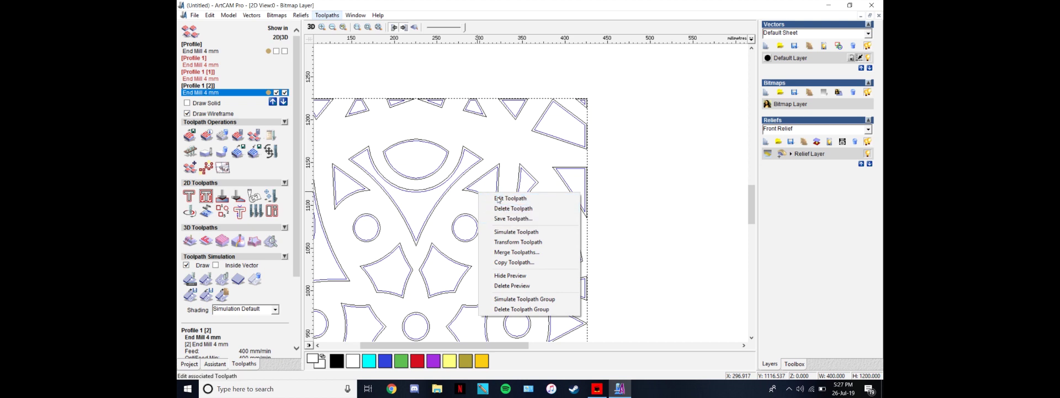
left_click(516, 232)
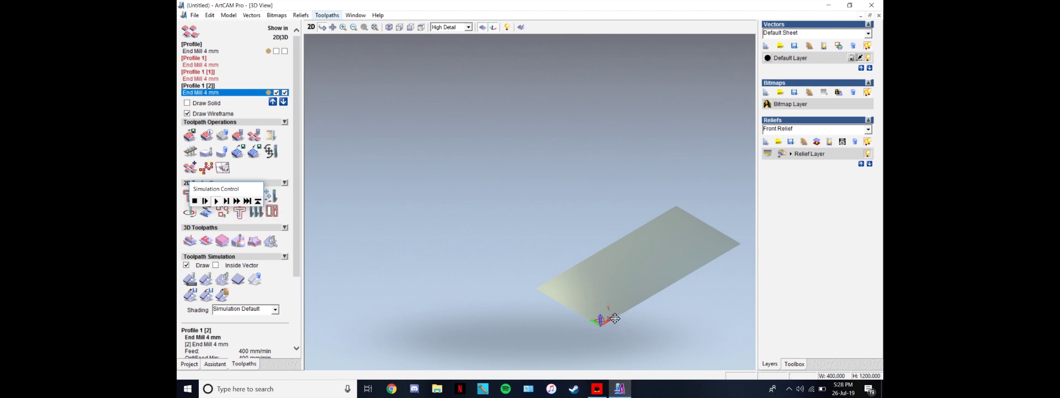
Examine the running simulation in 3D around the sheet's origin corner, where the cuts are being made.
scroll(632, 347, "up", 2)
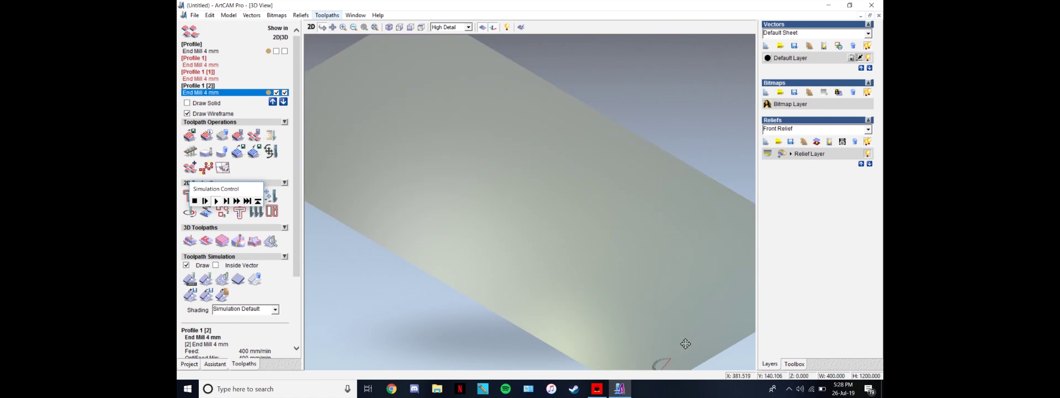
scroll(686, 350, "down", 1)
scroll(661, 354, "up", 2)
scroll(678, 359, "down", 2)
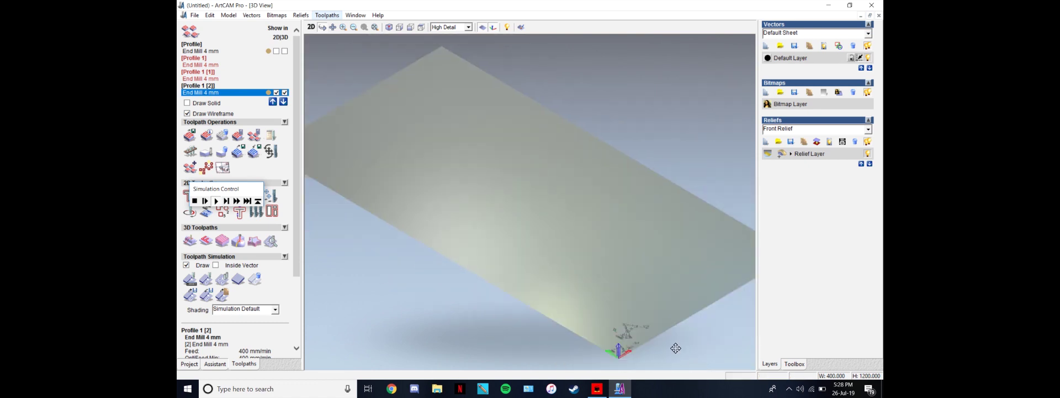
scroll(629, 339, "up", 2)
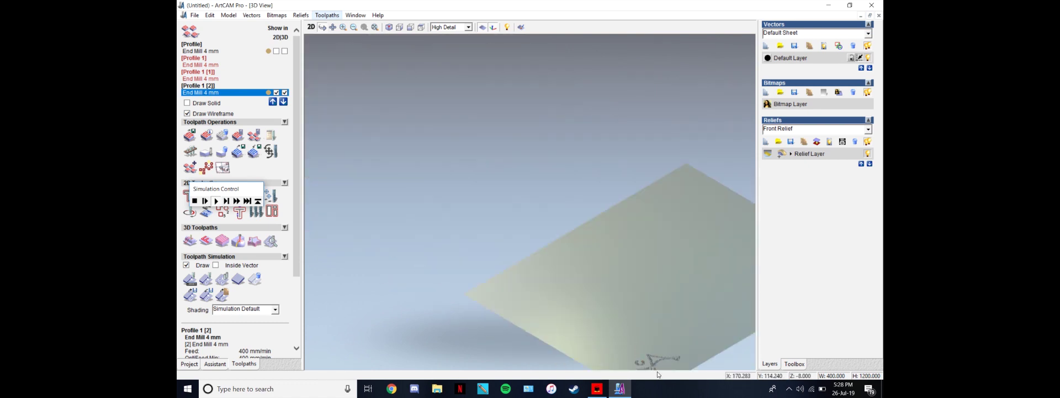
scroll(657, 373, "up", 1)
scroll(639, 363, "down", 1)
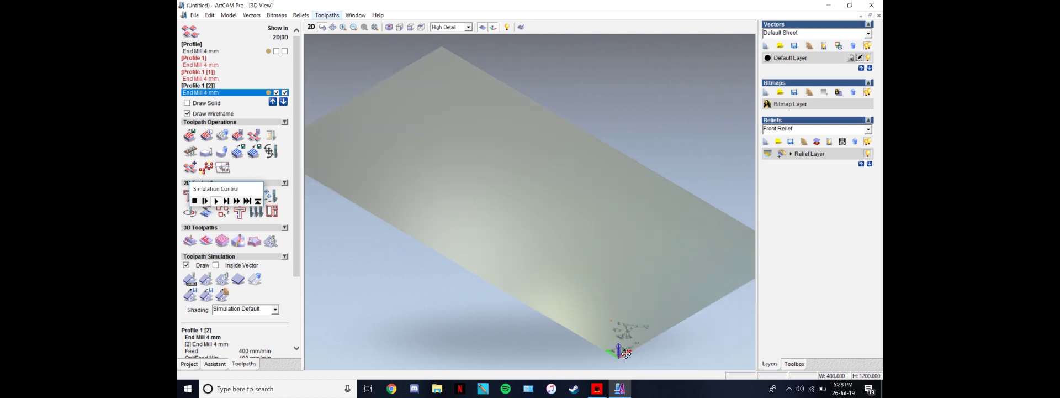
left_click_drag(625, 305, 649, 314)
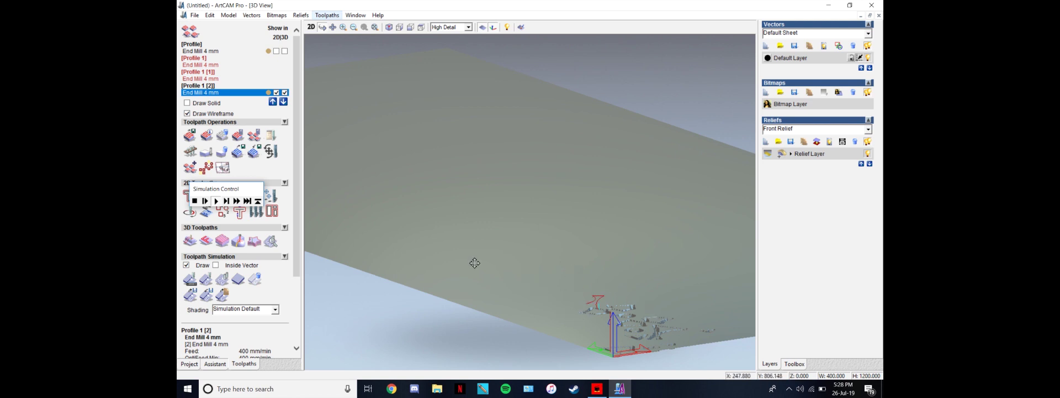
Advance the Profile 1 [2] simulation through the next retract moves and examine the cuts from above the whole sheet.
left_click(248, 201)
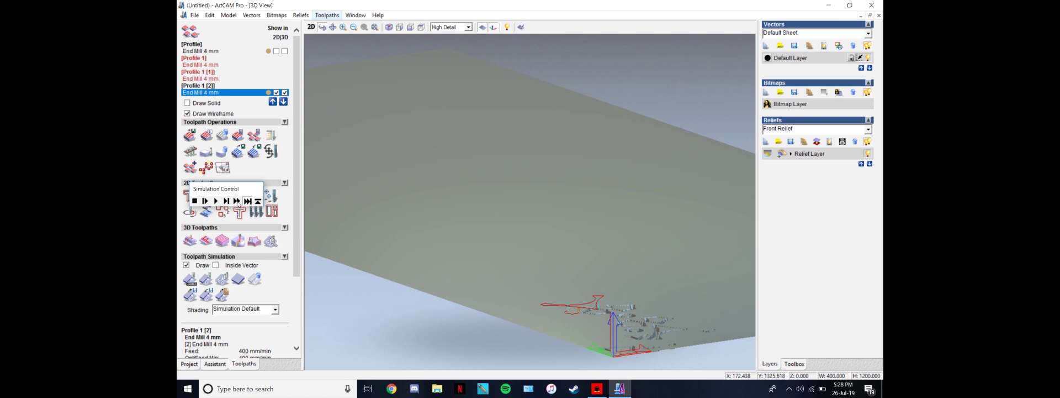
left_click(233, 202)
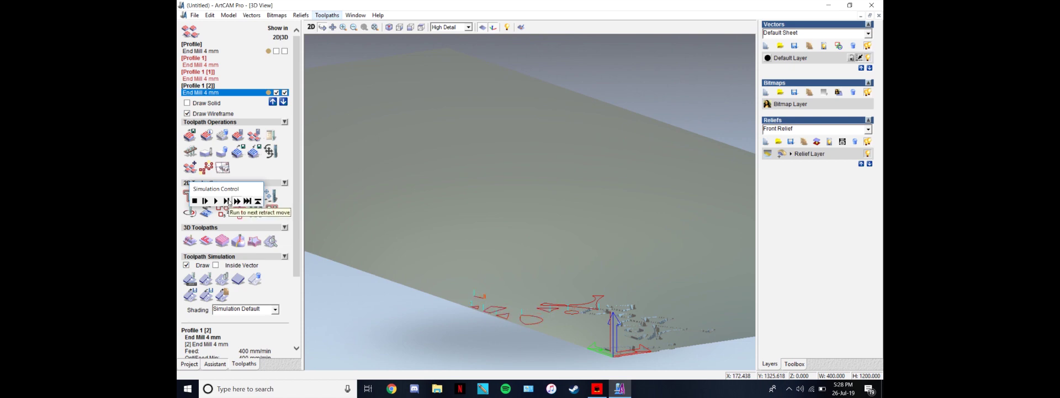
left_click(228, 201)
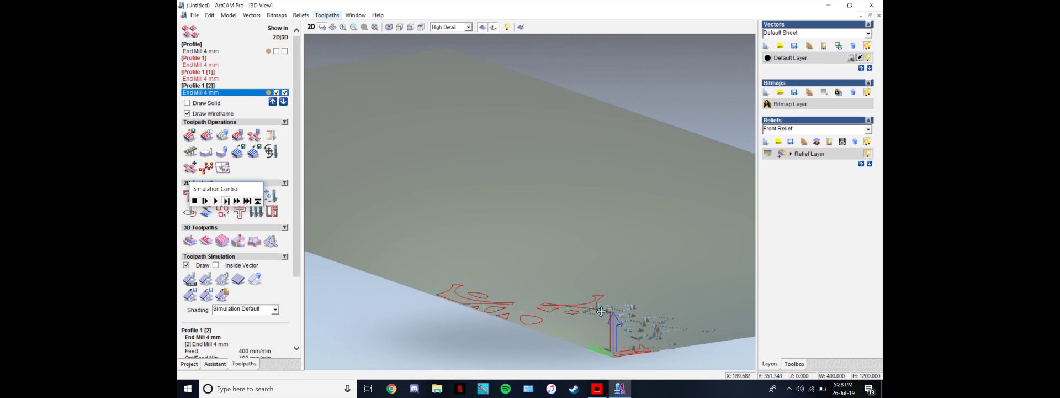
scroll(531, 295, "down", 2)
left_click_drag(538, 310, 268, 226)
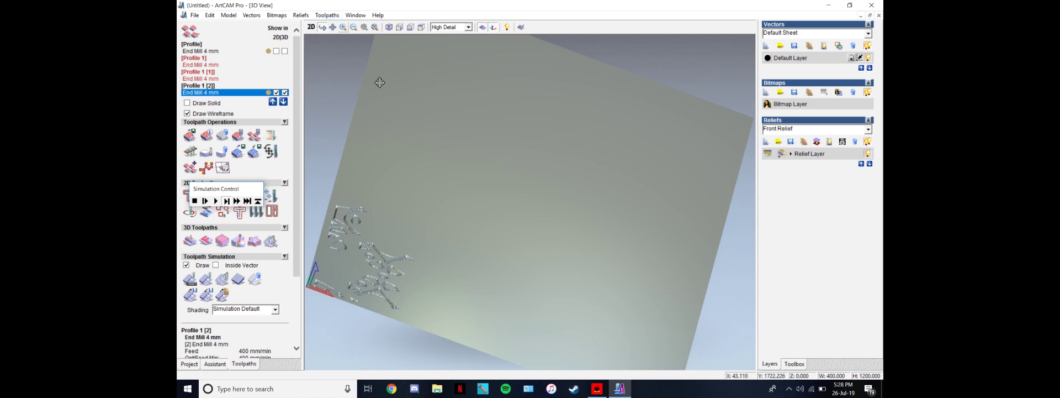
scroll(406, 261, "up", 3)
scroll(374, 284, "down", 5)
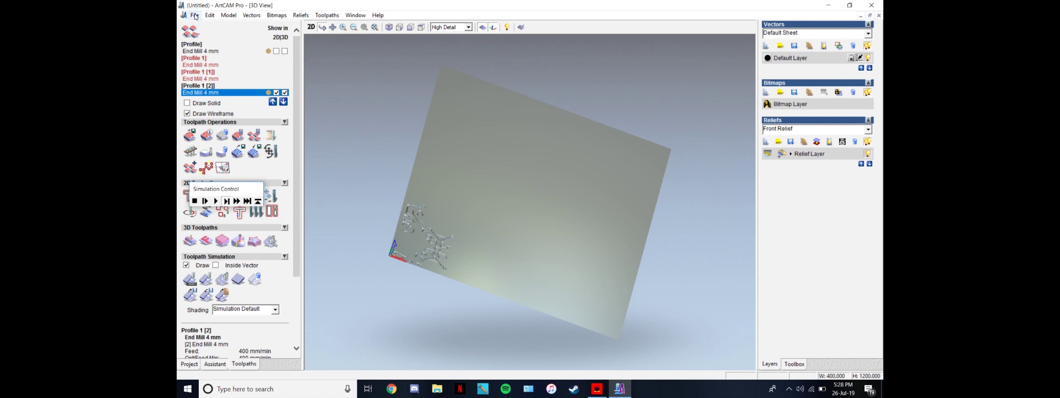
Open the Profile 1 [2] settings, dismiss the simulation control, and return to the 2D view with the profiling settings closed.
left_click(196, 87)
double_click(208, 93)
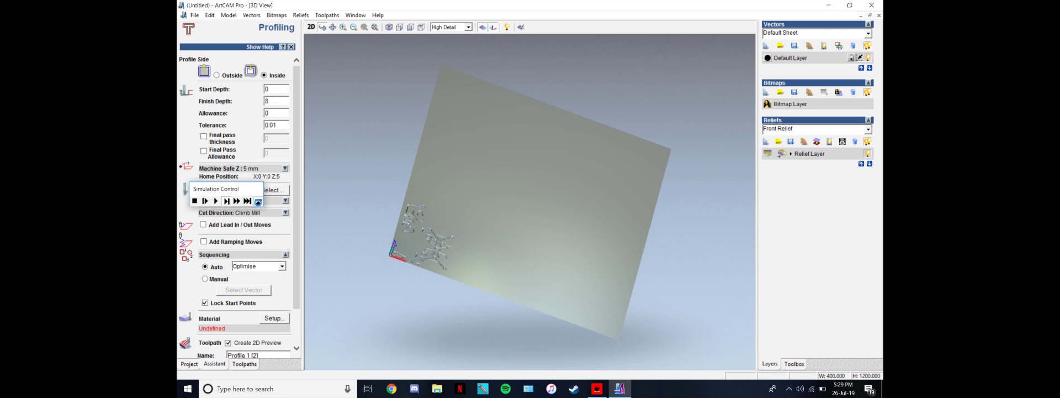
left_click(258, 202)
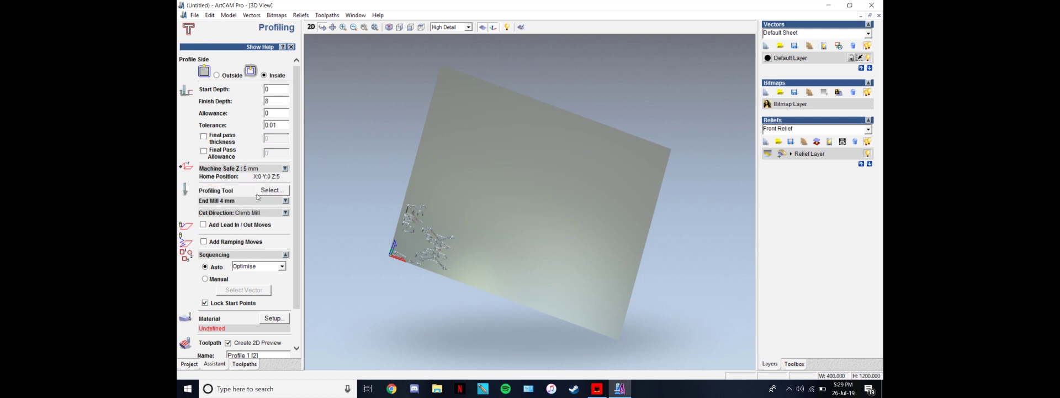
left_click(311, 27)
scroll(289, 252, "down", 2)
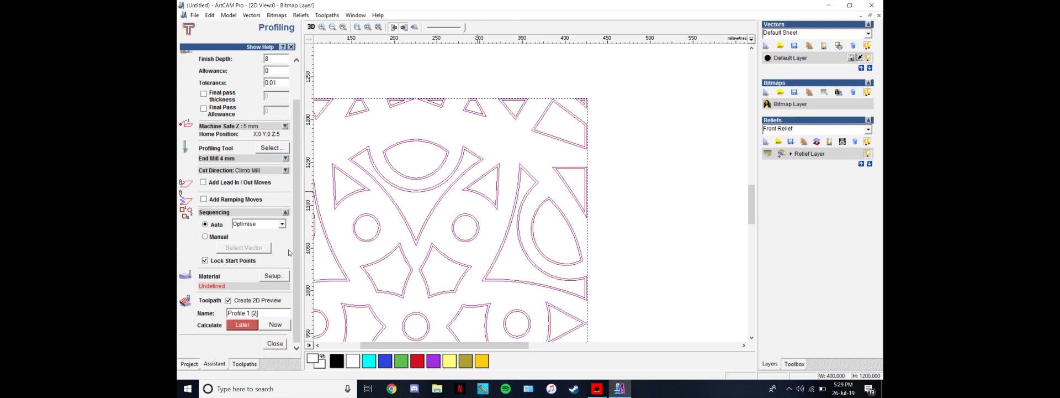
left_click(276, 344)
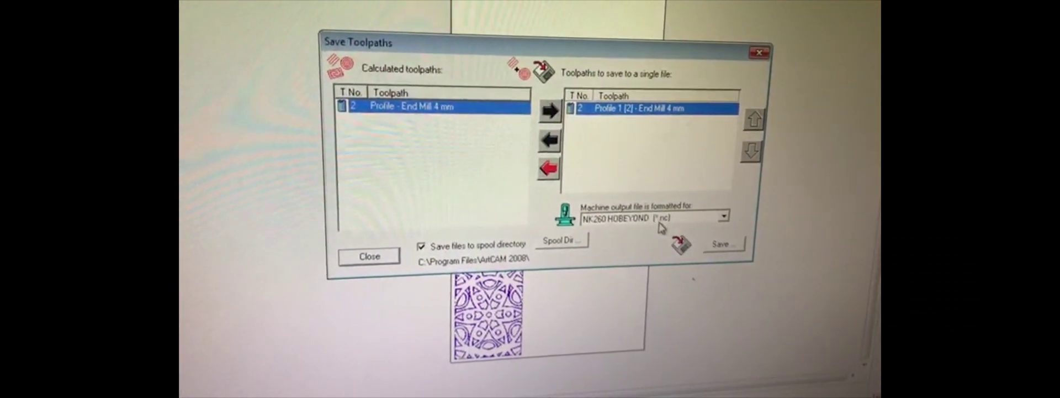
Choose NK260 HOBEYOND (*.nc) as the machine output format for saving the Profile 1 [2] toolpath.
left_click(609, 221)
left_click(607, 222)
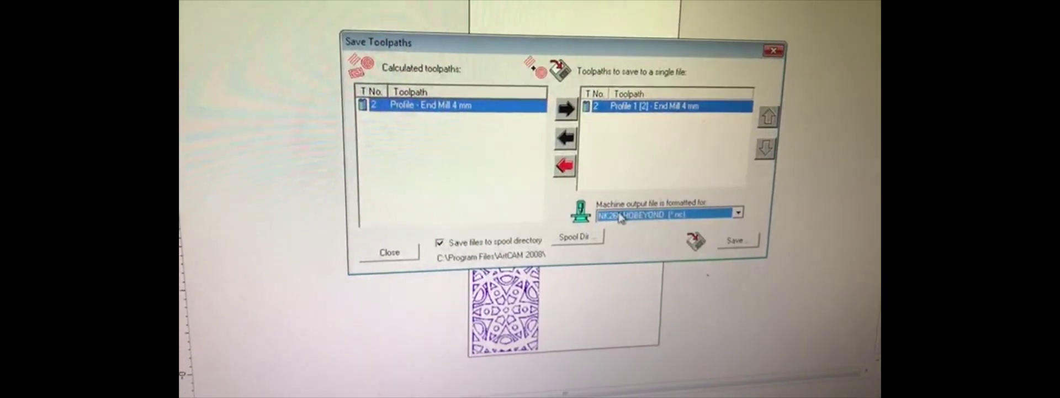